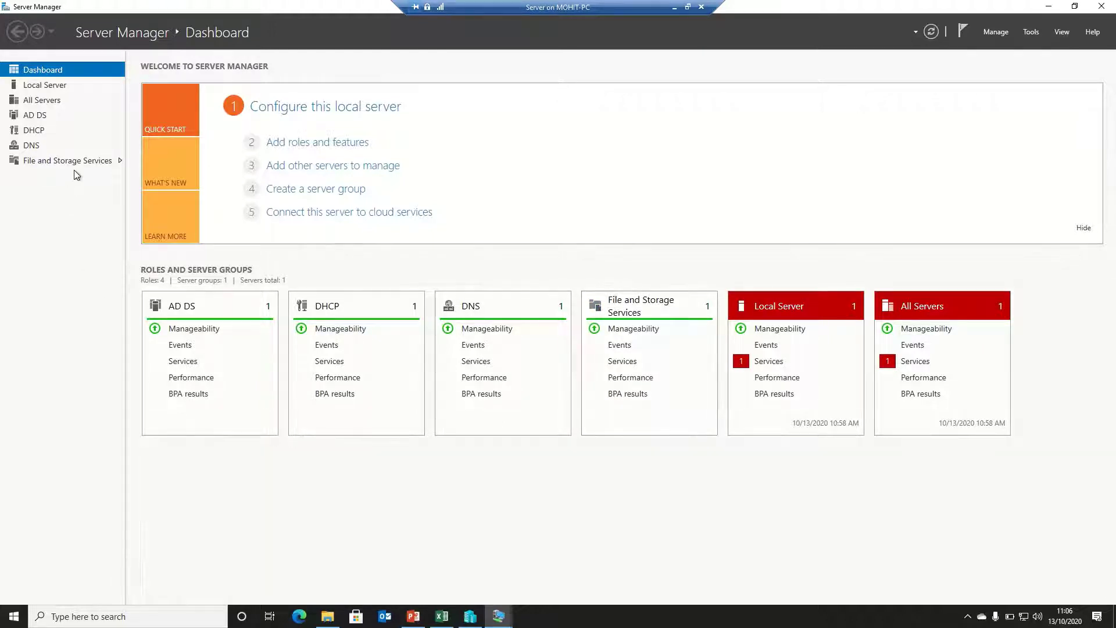
# Open File and Storage Services to show its Servers page with the server's events and services
pyautogui.click(95, 165)
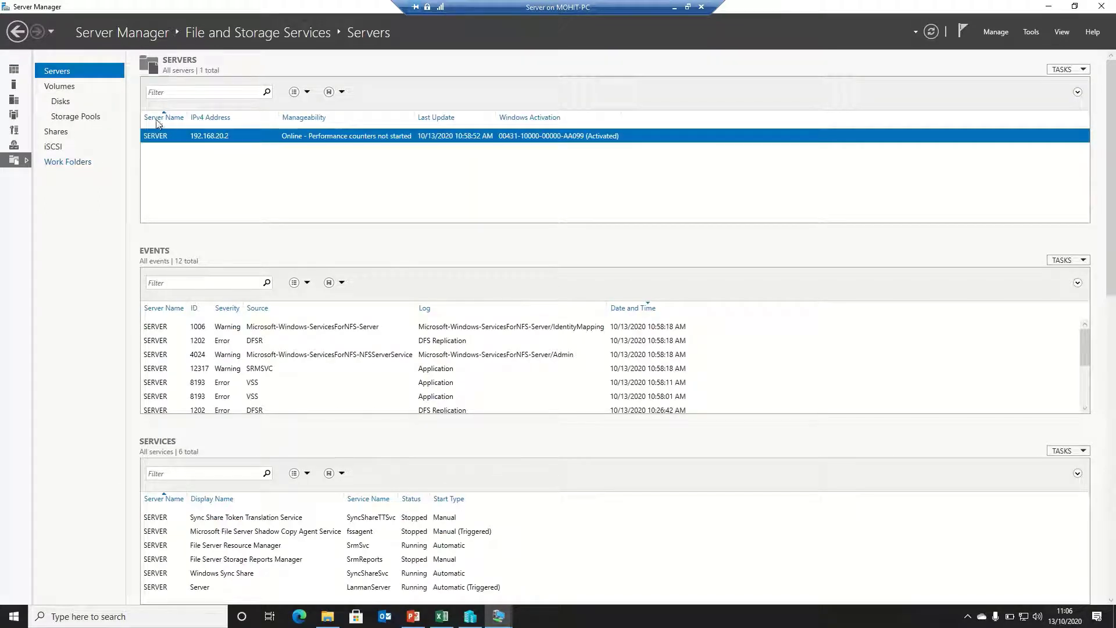
pyautogui.click(996, 35)
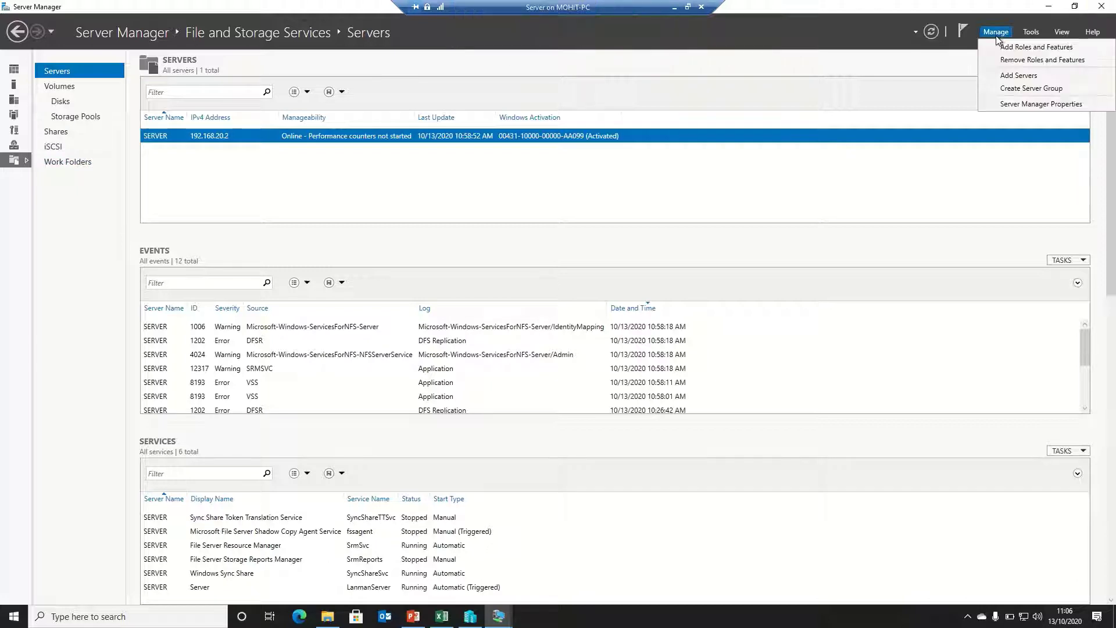
pyautogui.click(996, 45)
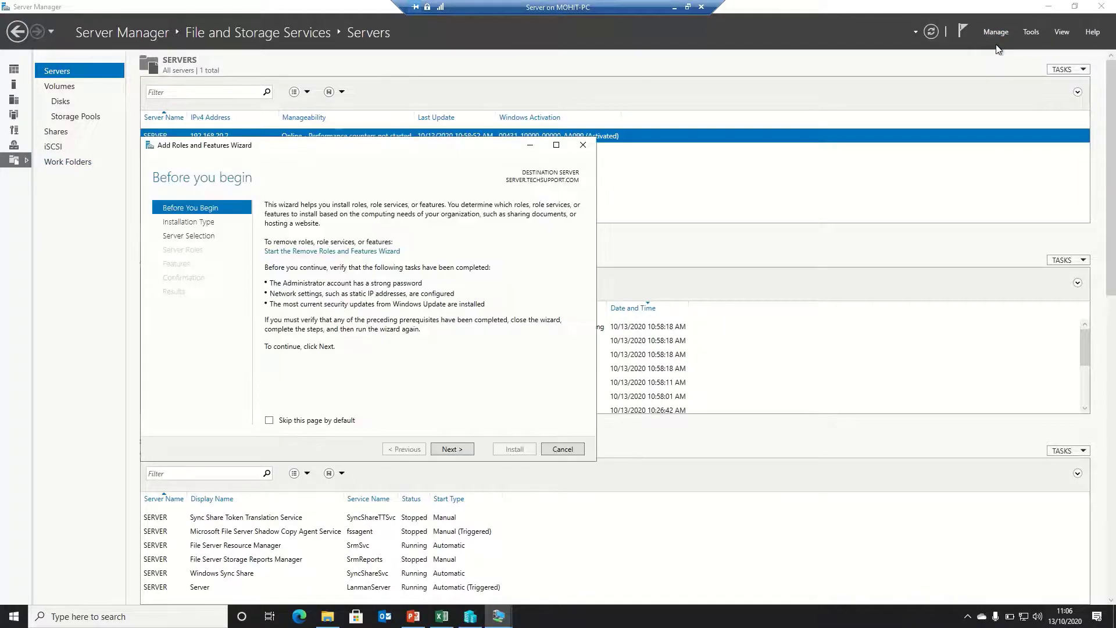
pyautogui.click(440, 450)
pyautogui.click(440, 450)
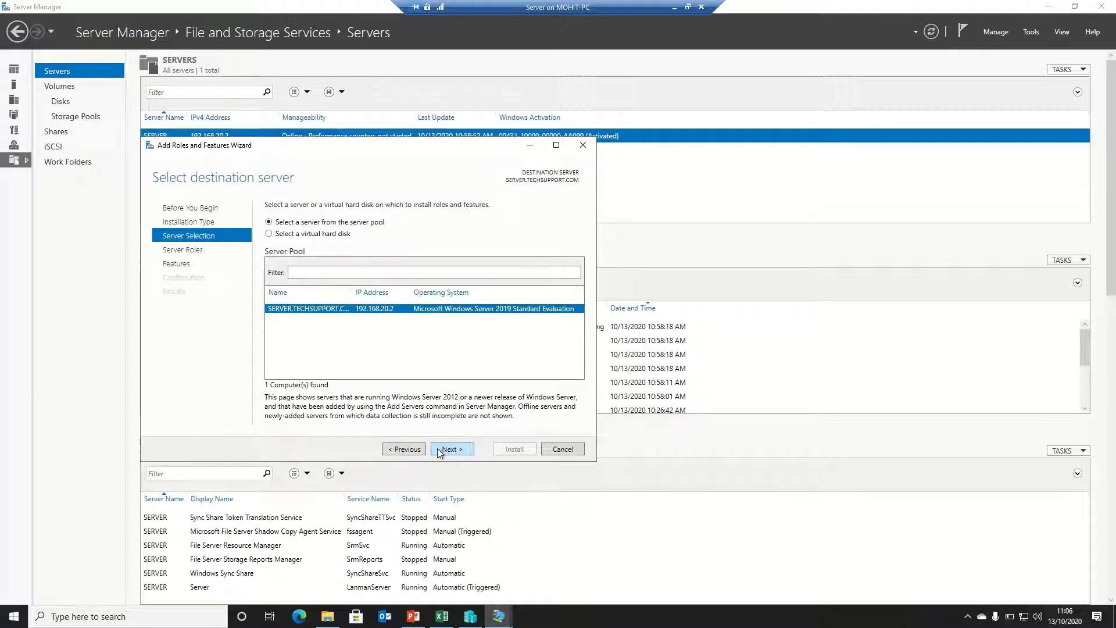
pyautogui.click(440, 450)
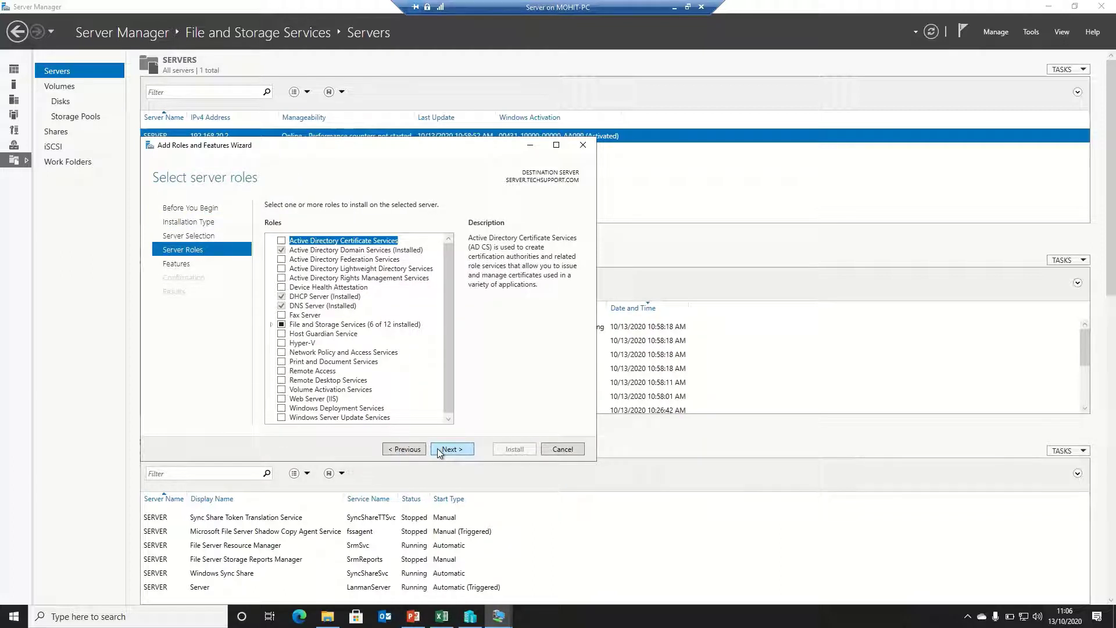
pyautogui.click(272, 326)
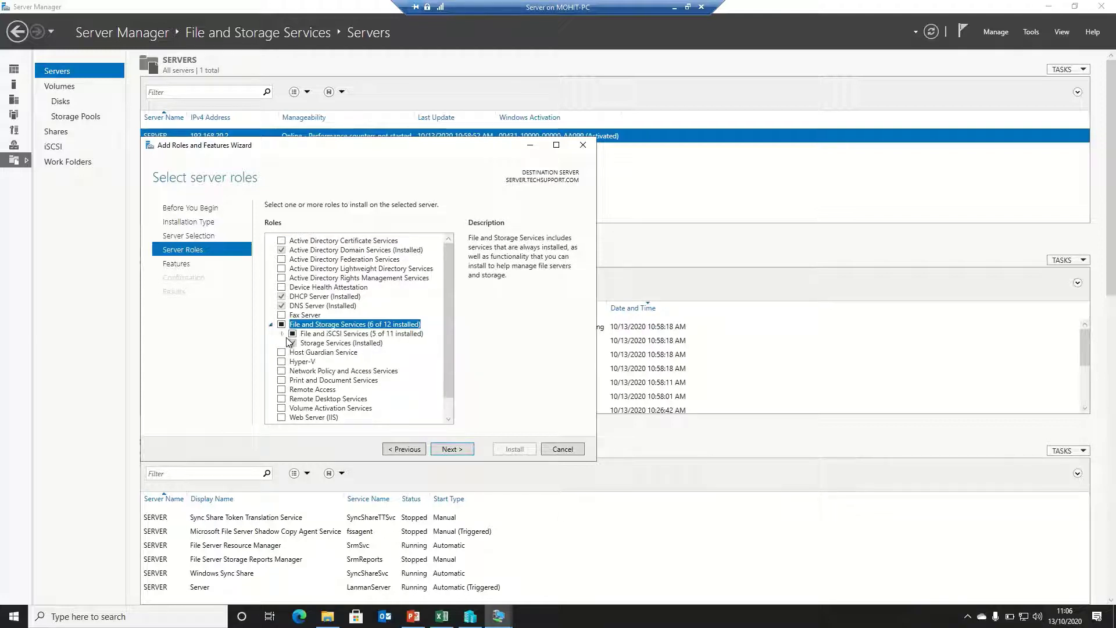
pyautogui.click(282, 333)
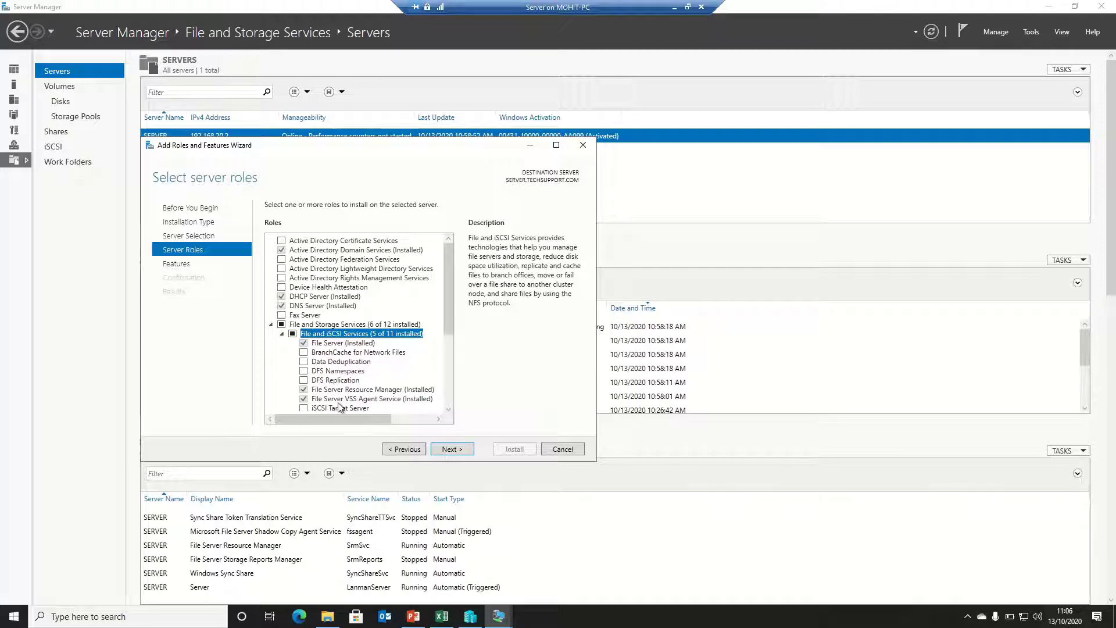
pyautogui.click(562, 449)
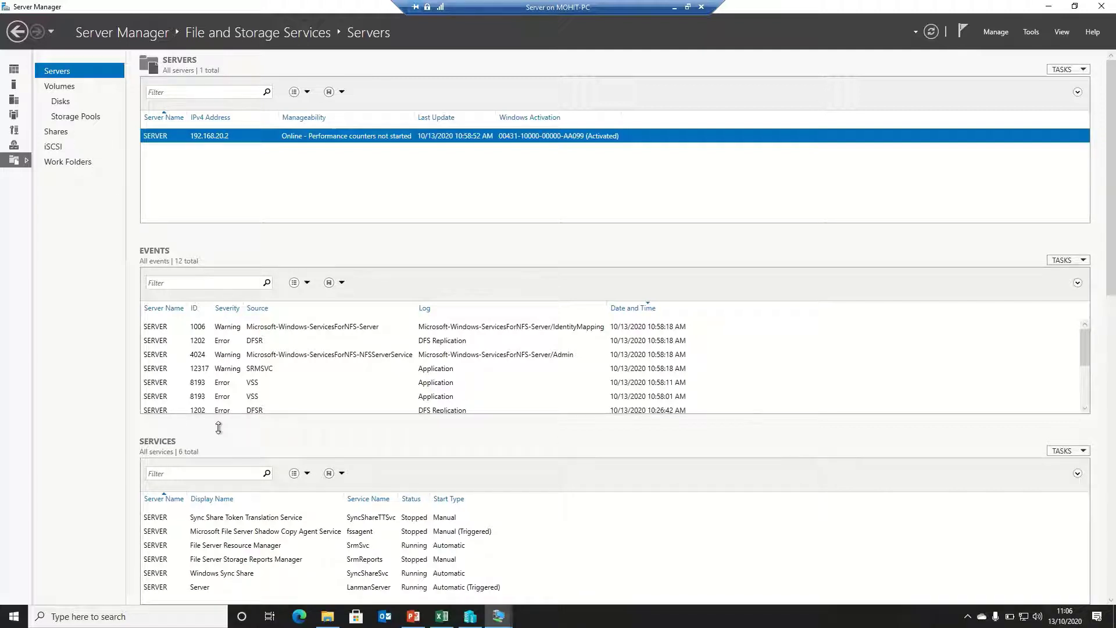
pyautogui.press('super')
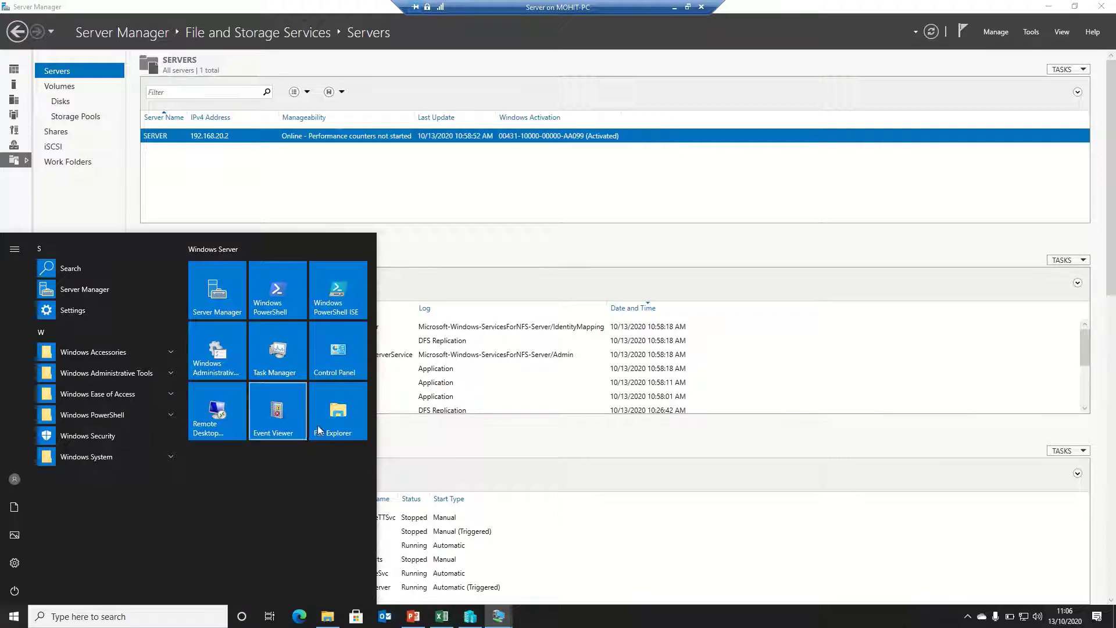
pyautogui.click(361, 413)
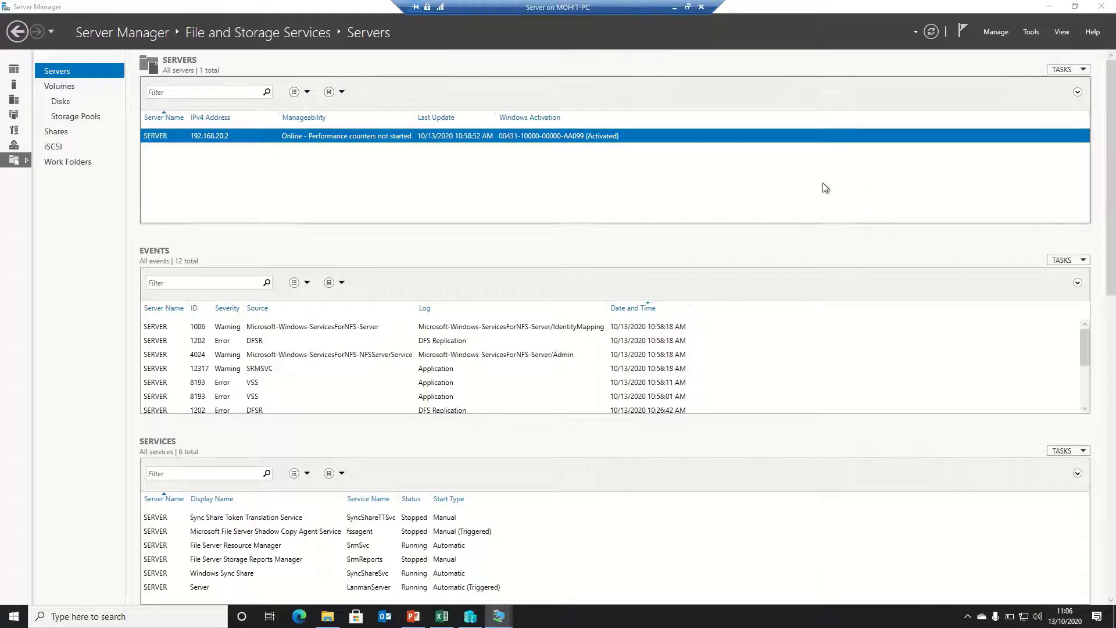
# From the desktop's This PC, open New Volume (E:) and confirm it is empty
pyautogui.click(1048, 10)
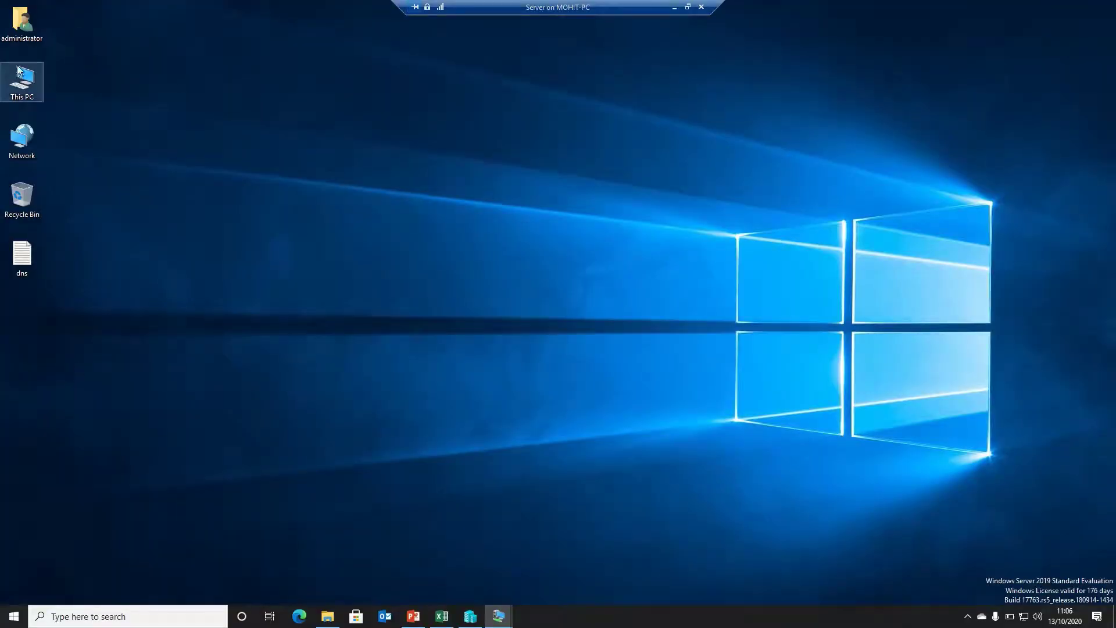
pyautogui.doubleClick(20, 73)
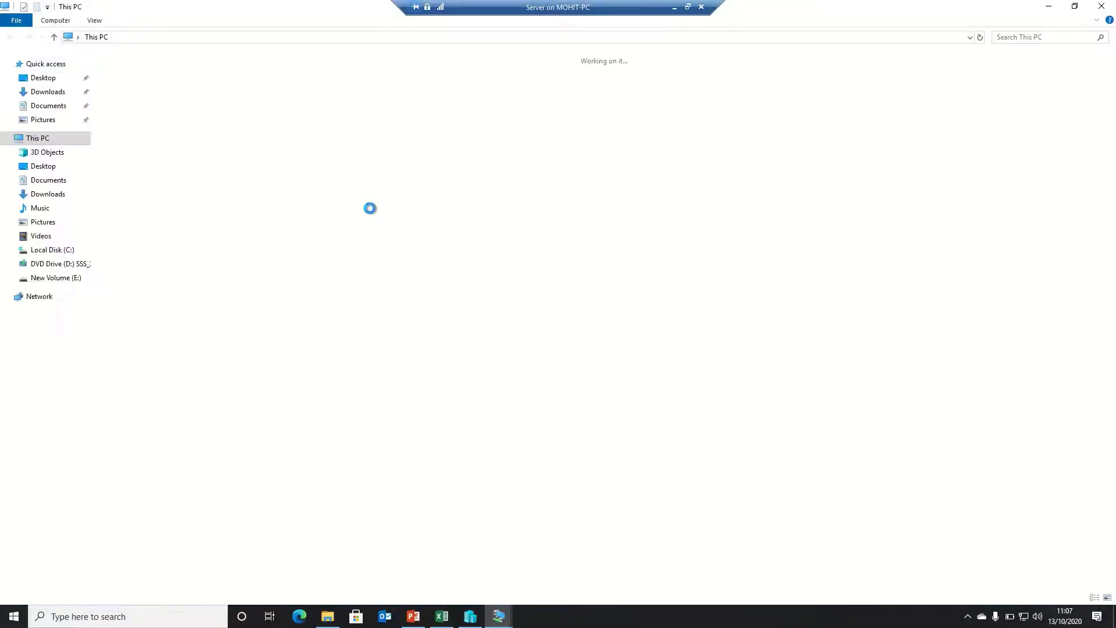
pyautogui.doubleClick(436, 169)
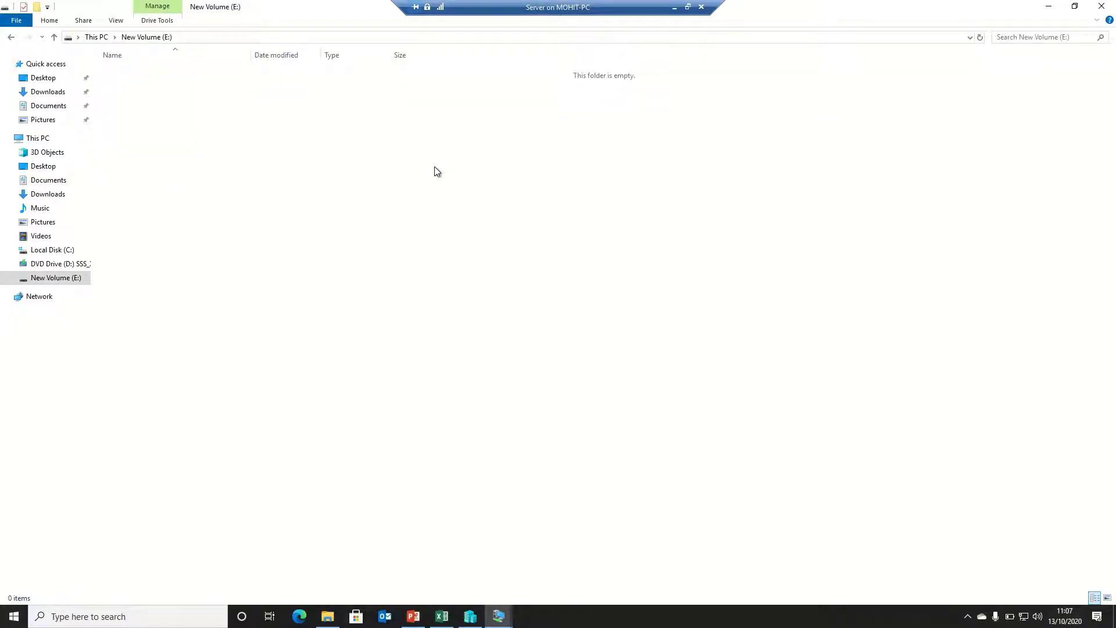
pyautogui.click(96, 36)
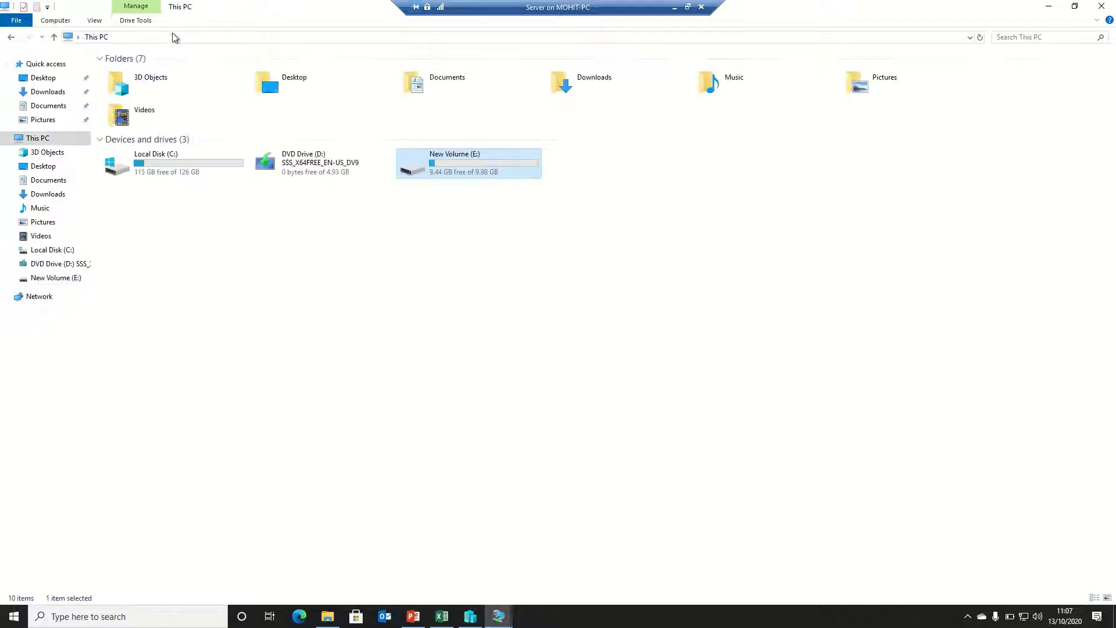
pyautogui.doubleClick(455, 173)
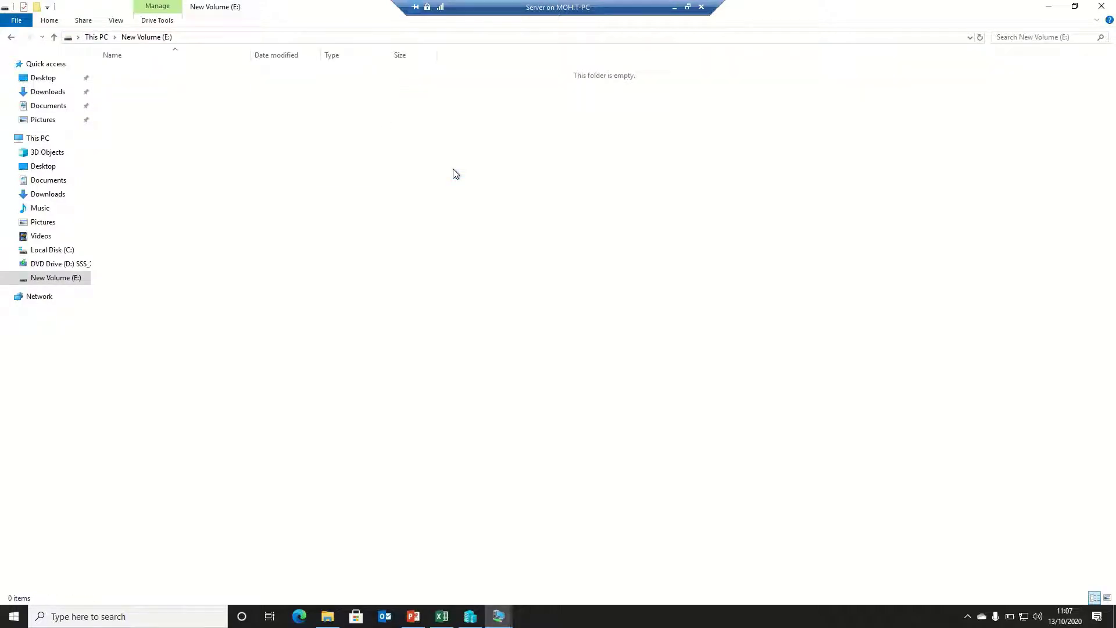
pyautogui.click(98, 39)
pyautogui.doubleClick(502, 165)
# Open a new File Explorer window listing the drives, then minimise it to the desktop
pyautogui.press('super')
pyautogui.press('super+e')
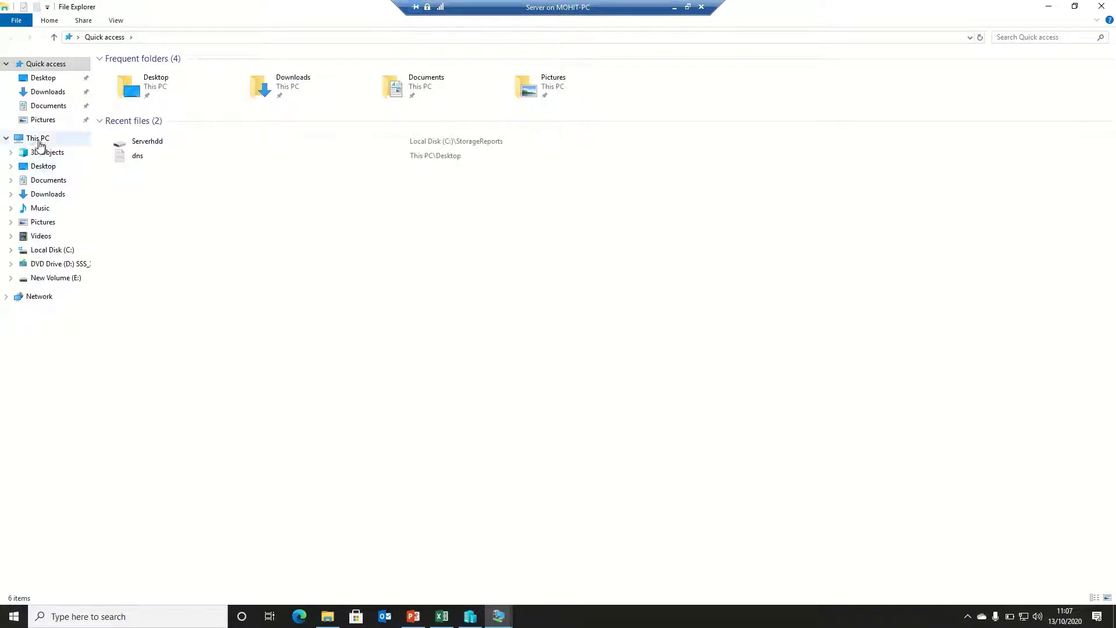
pyautogui.click(37, 139)
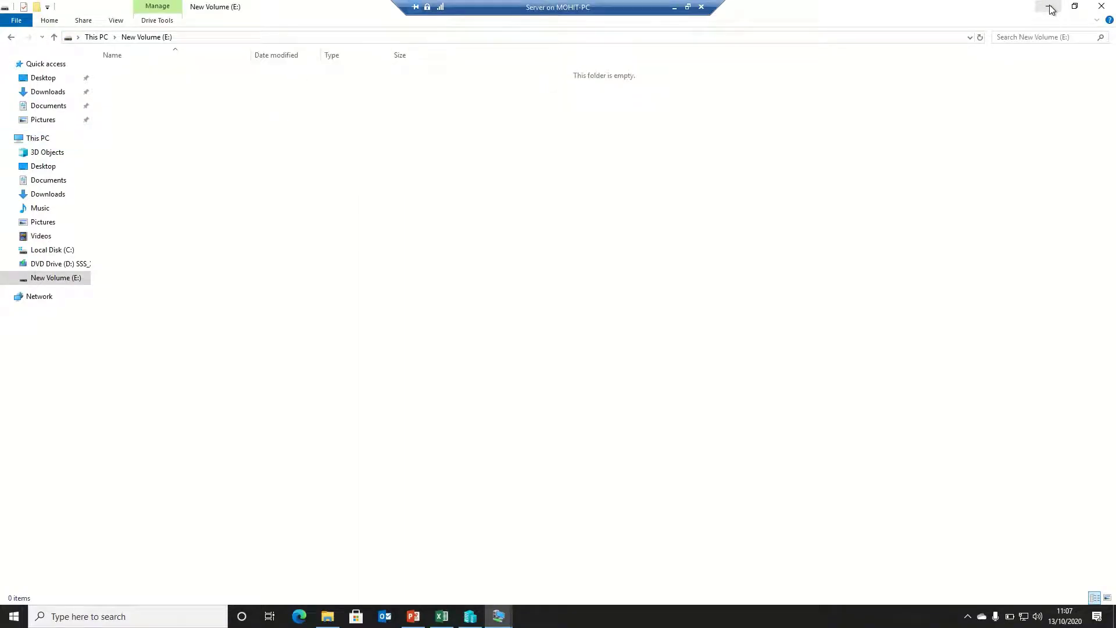
pyautogui.click(1050, 7)
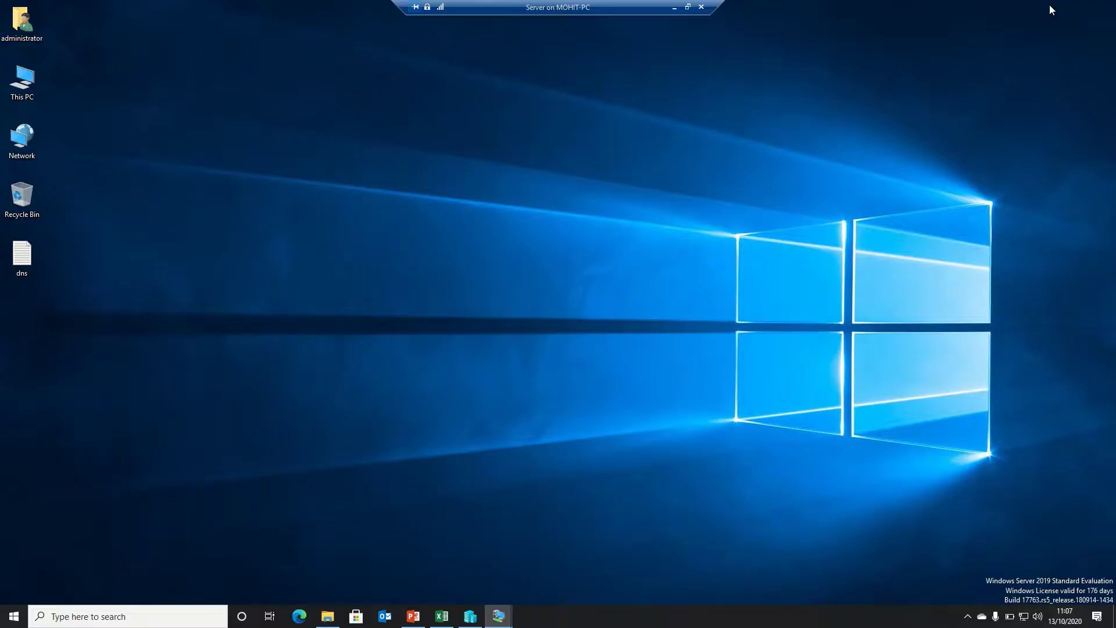
pyautogui.press('super')
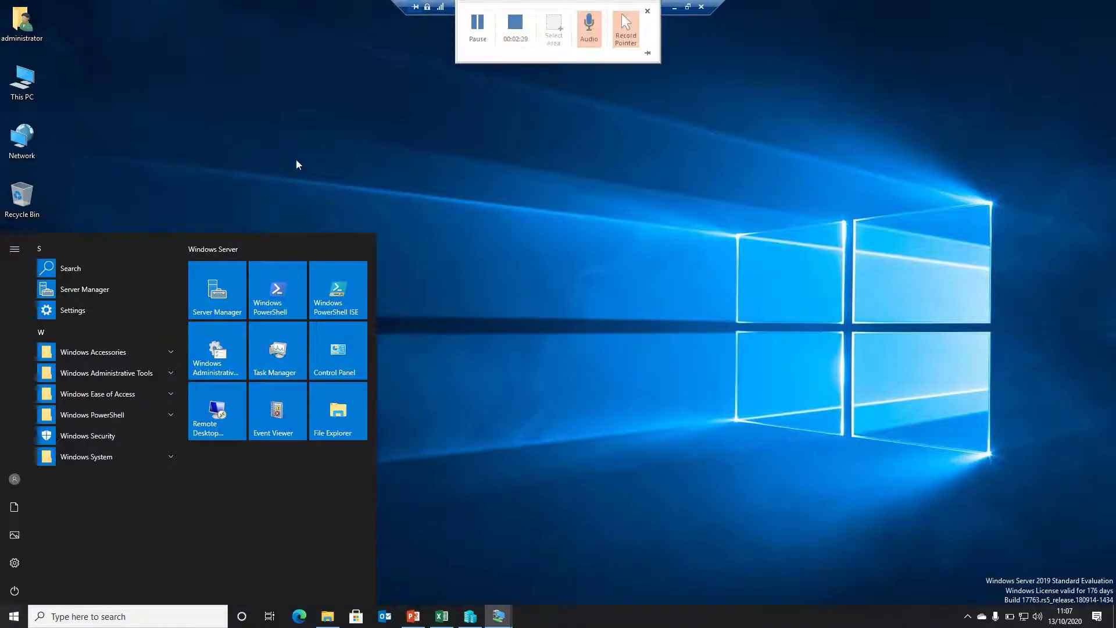
# Start an SMB Share - Quick from the Shares page using a custom path, and browse for its folder
pyautogui.click(198, 280)
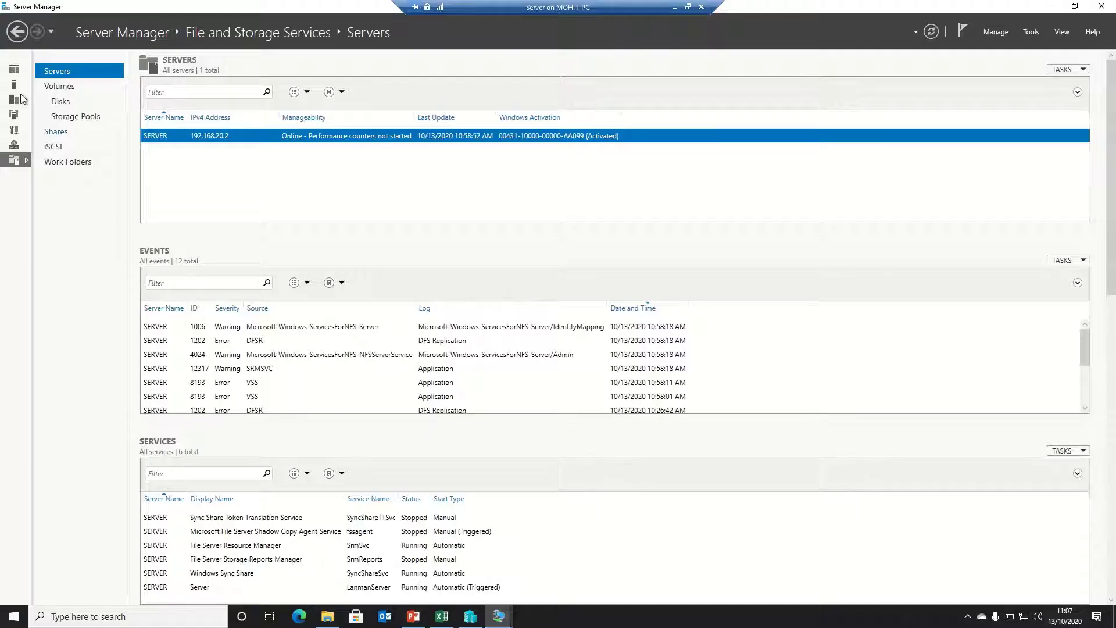
pyautogui.click(56, 132)
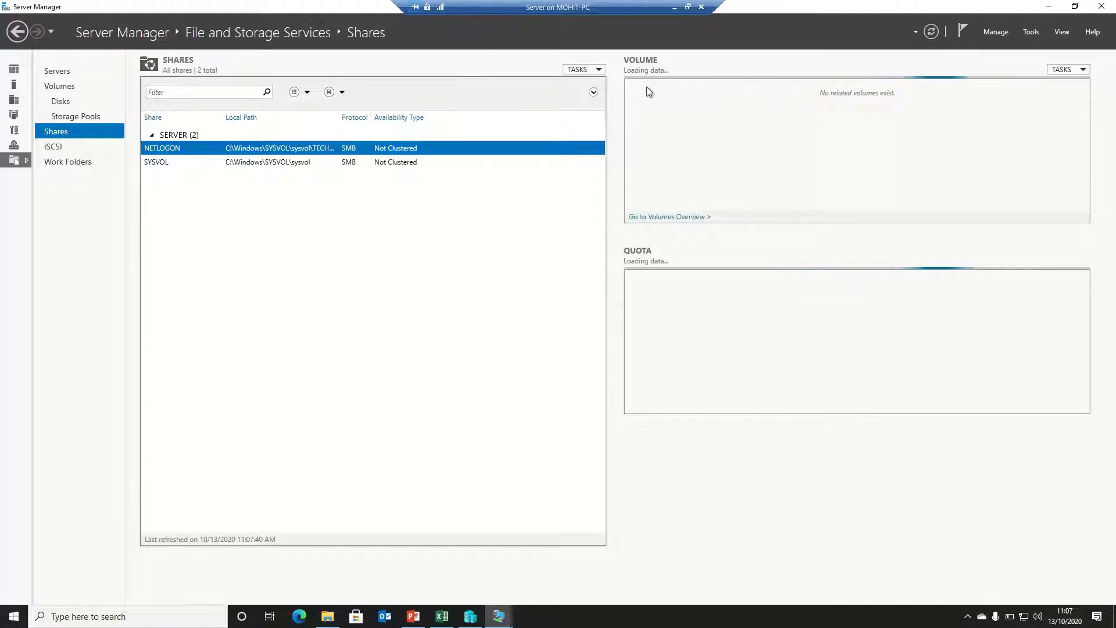
pyautogui.click(595, 70)
pyautogui.click(597, 86)
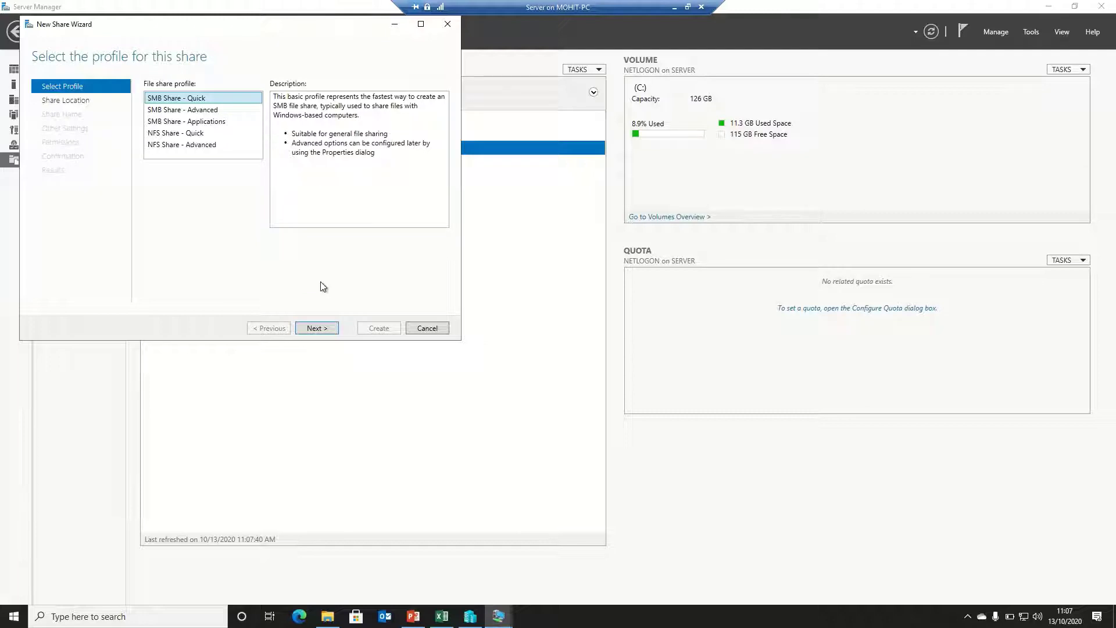
pyautogui.click(310, 327)
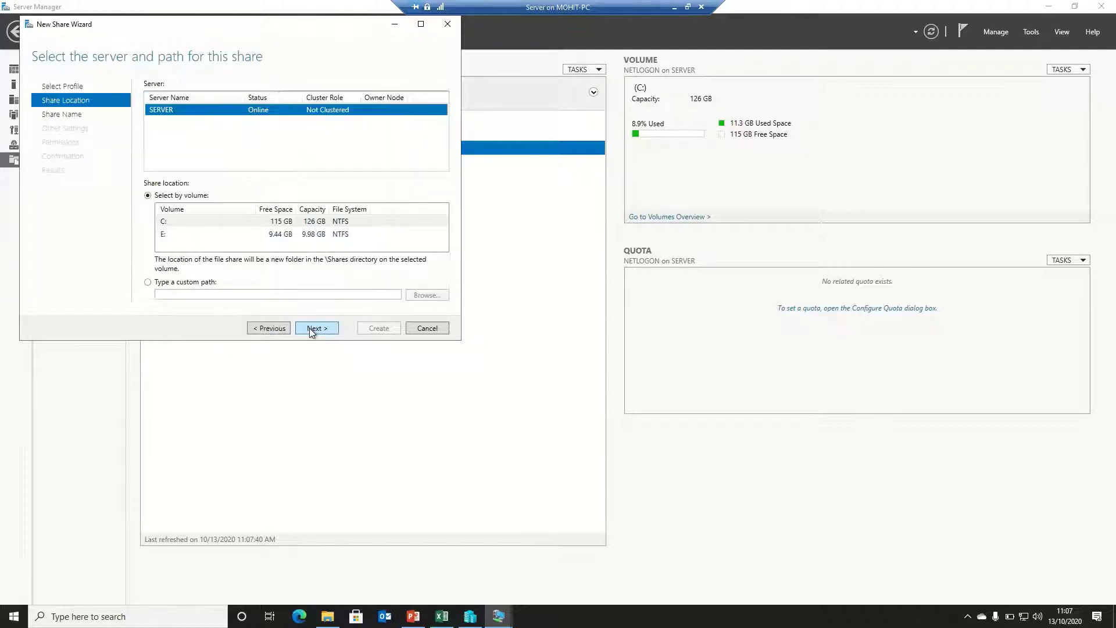
pyautogui.click(197, 285)
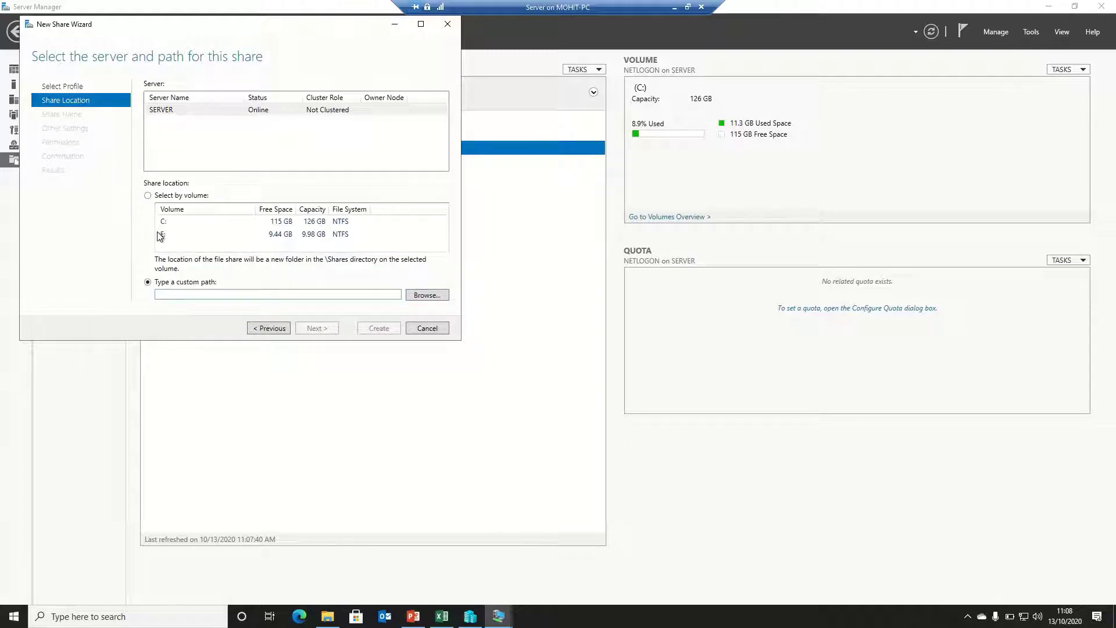
pyautogui.click(424, 297)
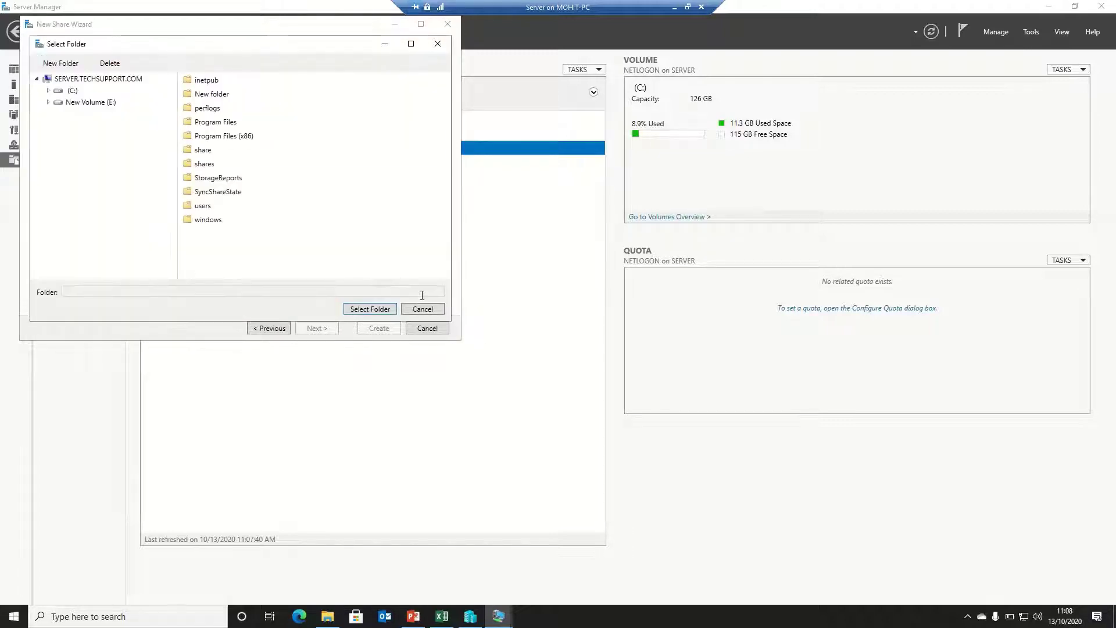
# Create folders Ajay and Varun on drive E:
pyautogui.click(103, 106)
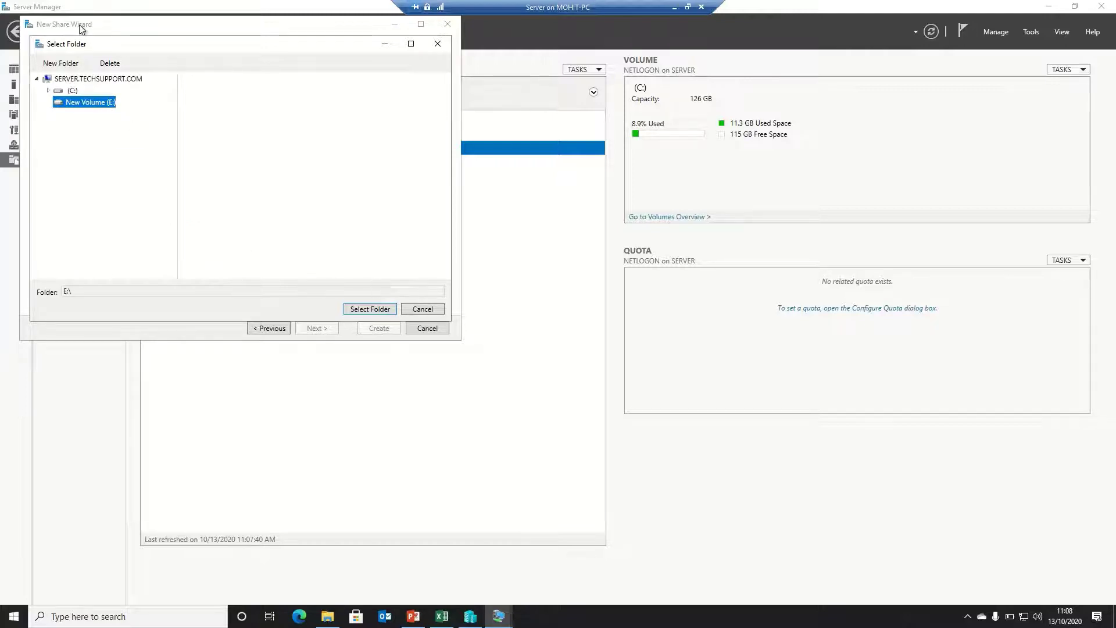
pyautogui.click(62, 64)
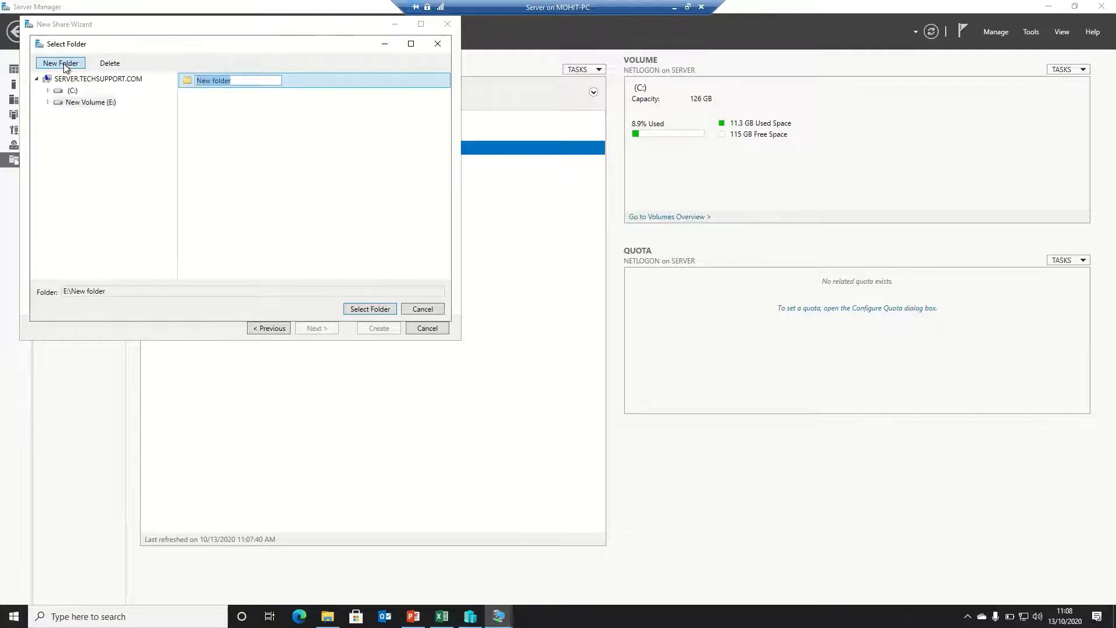
pyautogui.write('Ajay')
pyautogui.press('Return')
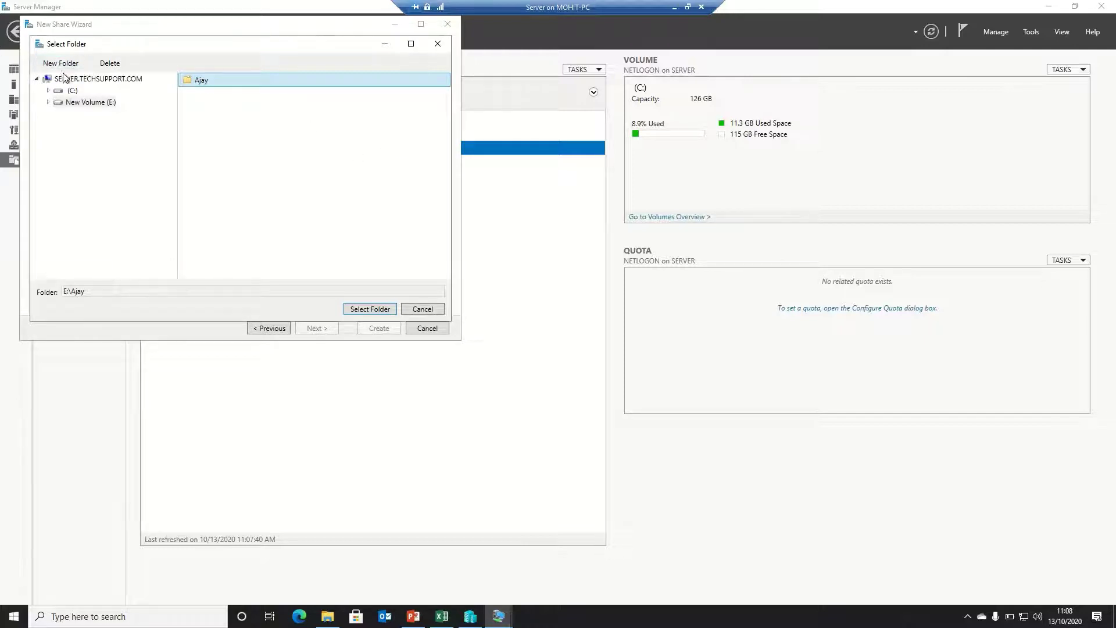
pyautogui.click(53, 62)
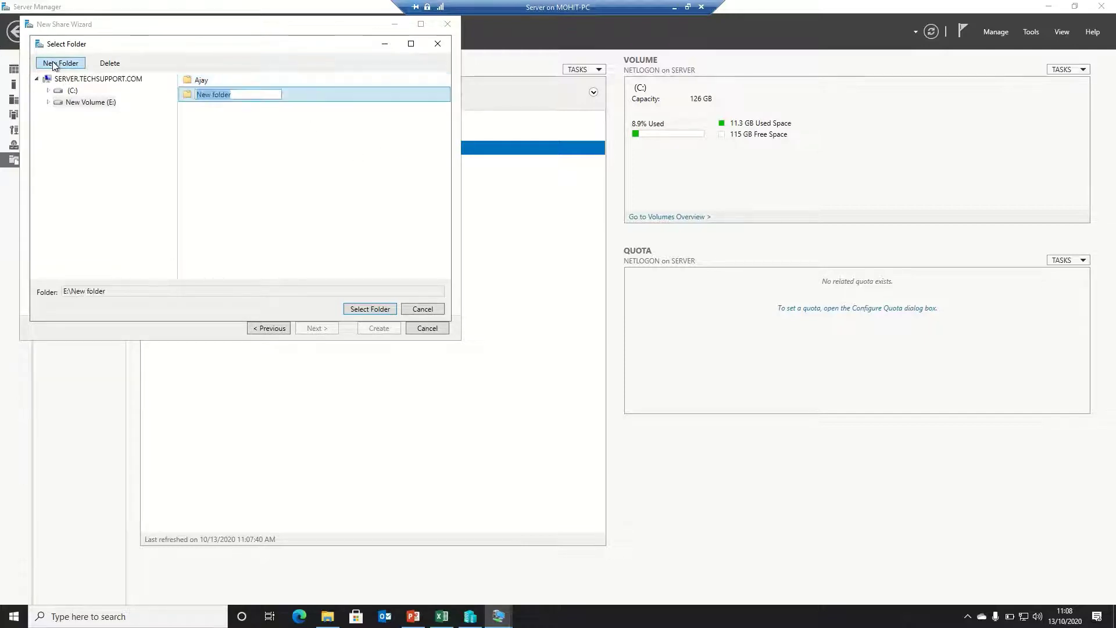
pyautogui.write('Varun')
pyautogui.press('Return')
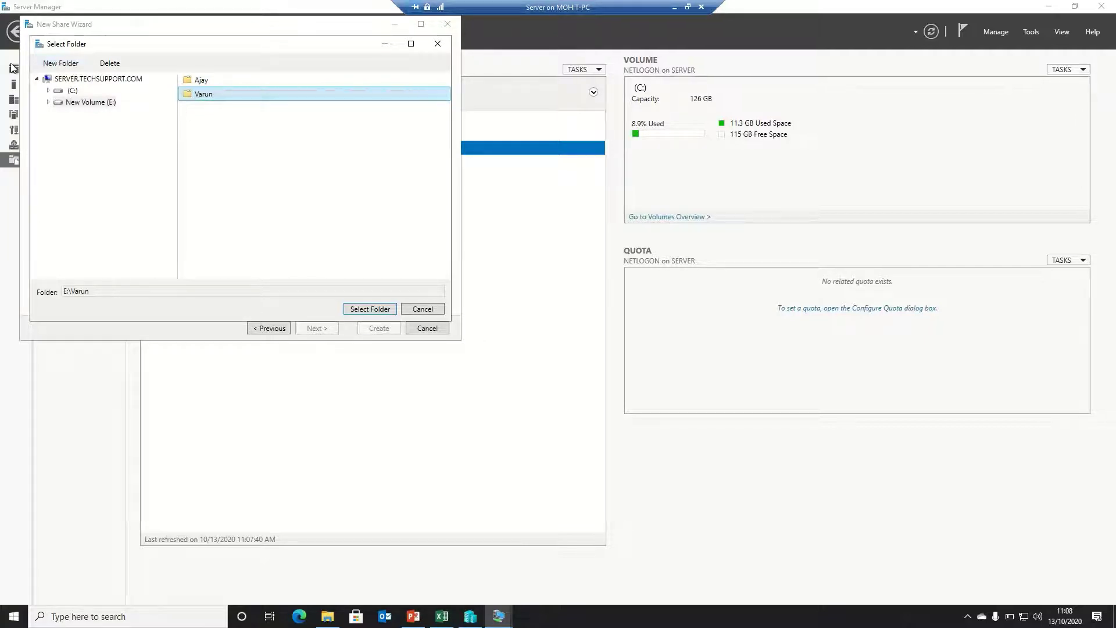
# Create folders Mohit and Common on E:, then choose E:\Ajay as the share path
pyautogui.click(72, 62)
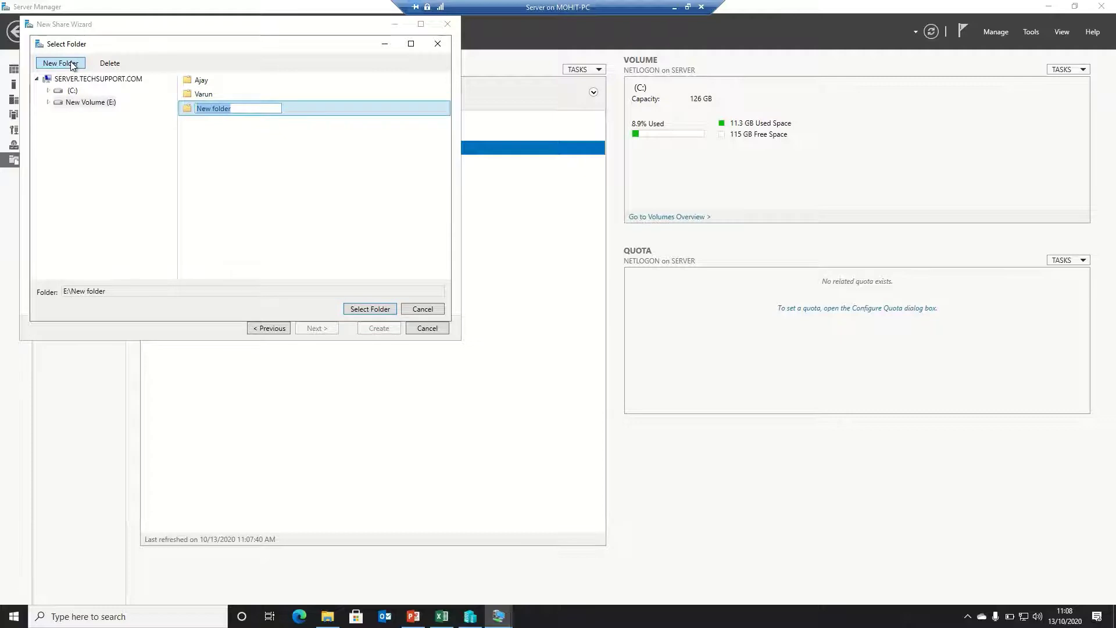
pyautogui.write('Mohit')
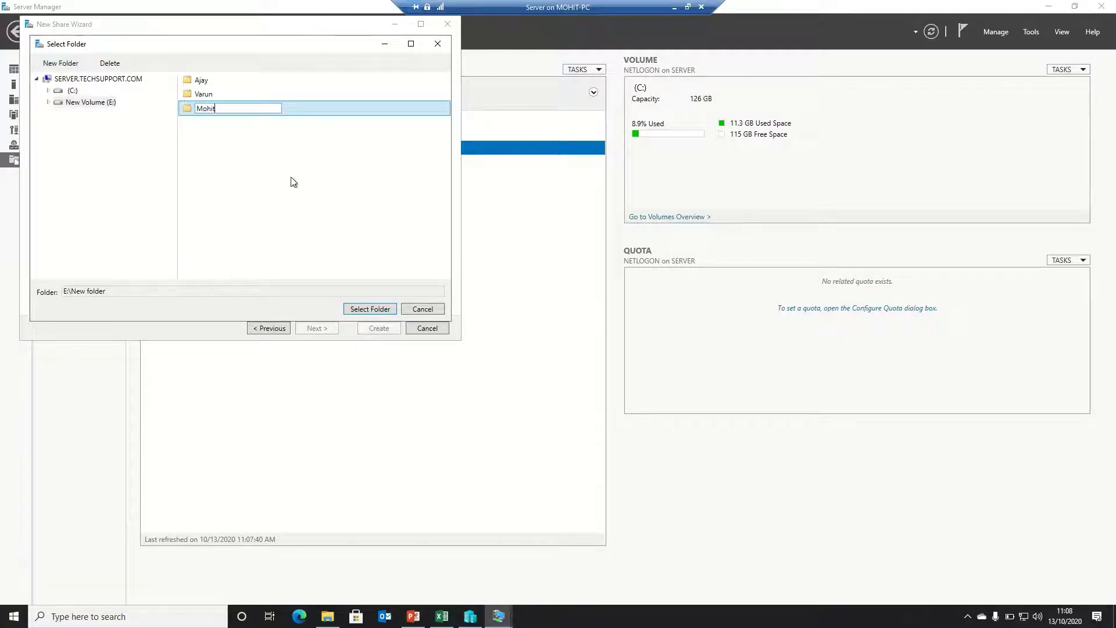
pyautogui.press('Return')
pyautogui.click(62, 64)
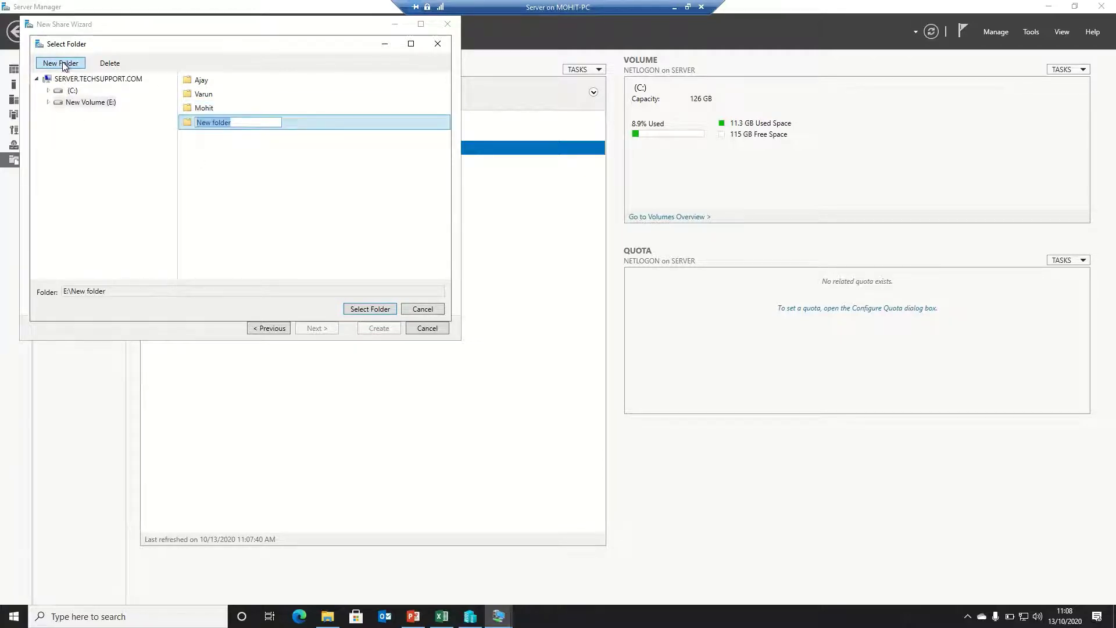
pyautogui.write('Common')
pyautogui.press('Return')
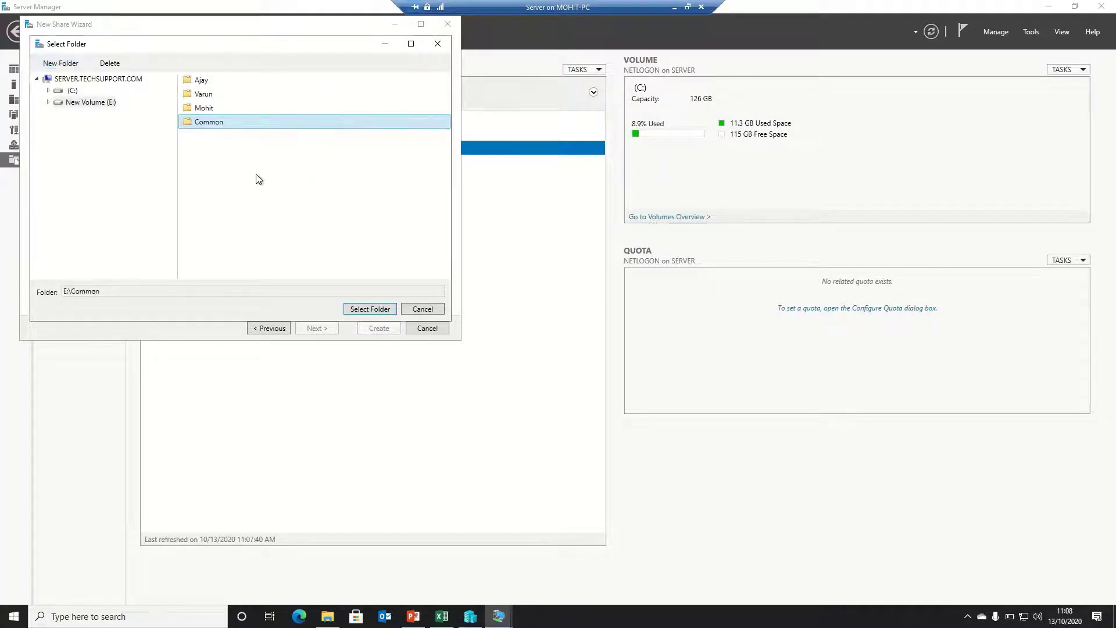
pyautogui.click(202, 81)
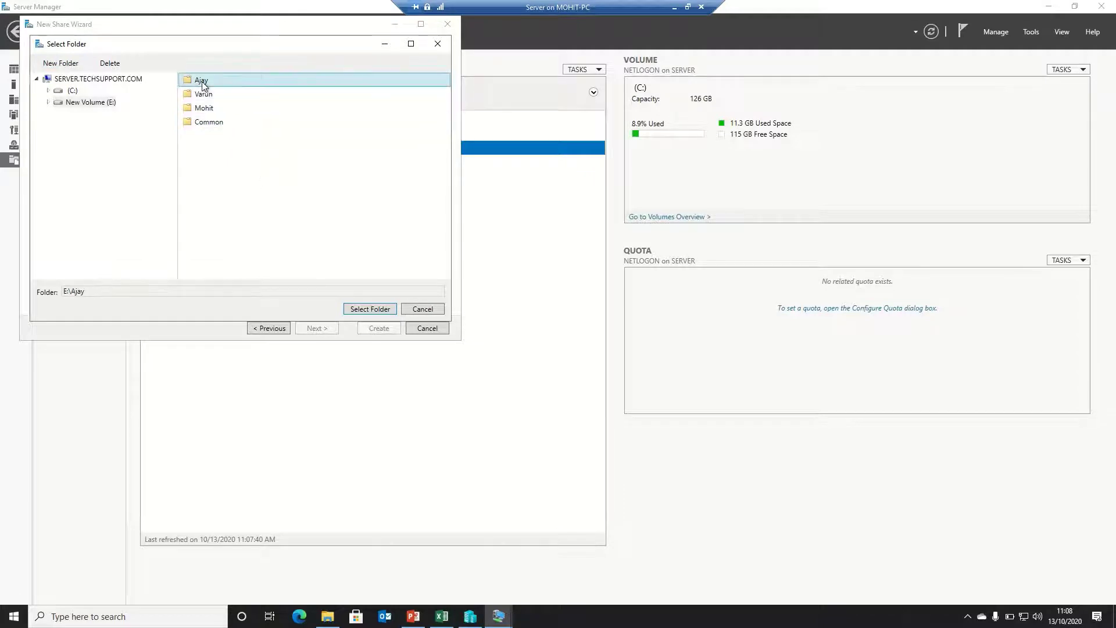
pyautogui.click(362, 308)
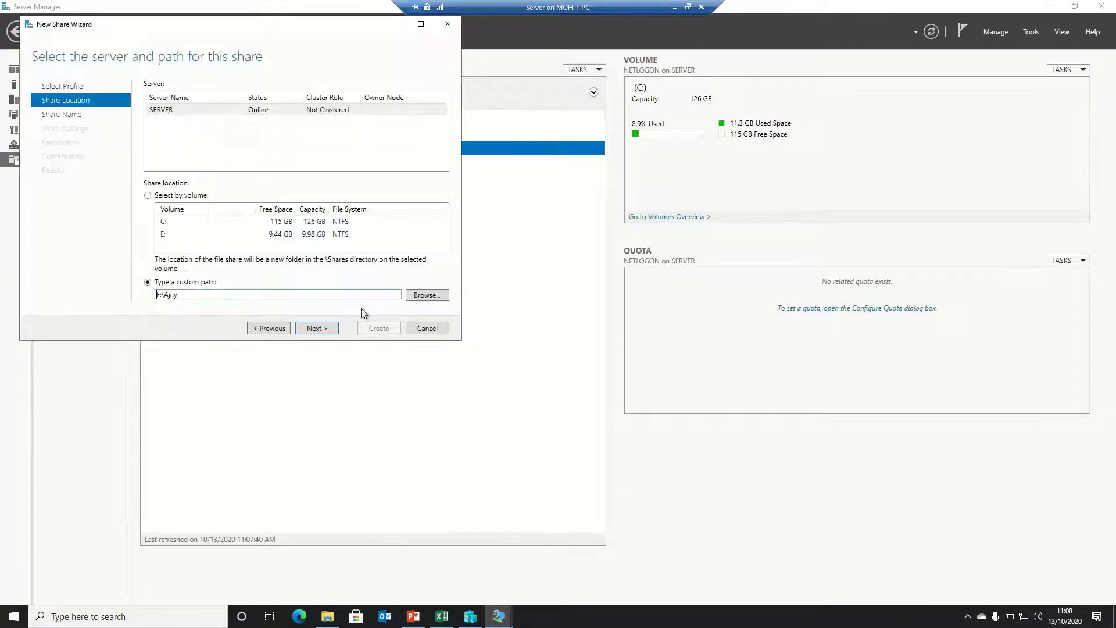
# Keep share name Ajay and default settings, then disable inheritance, converting to explicit permissions
pyautogui.click(324, 328)
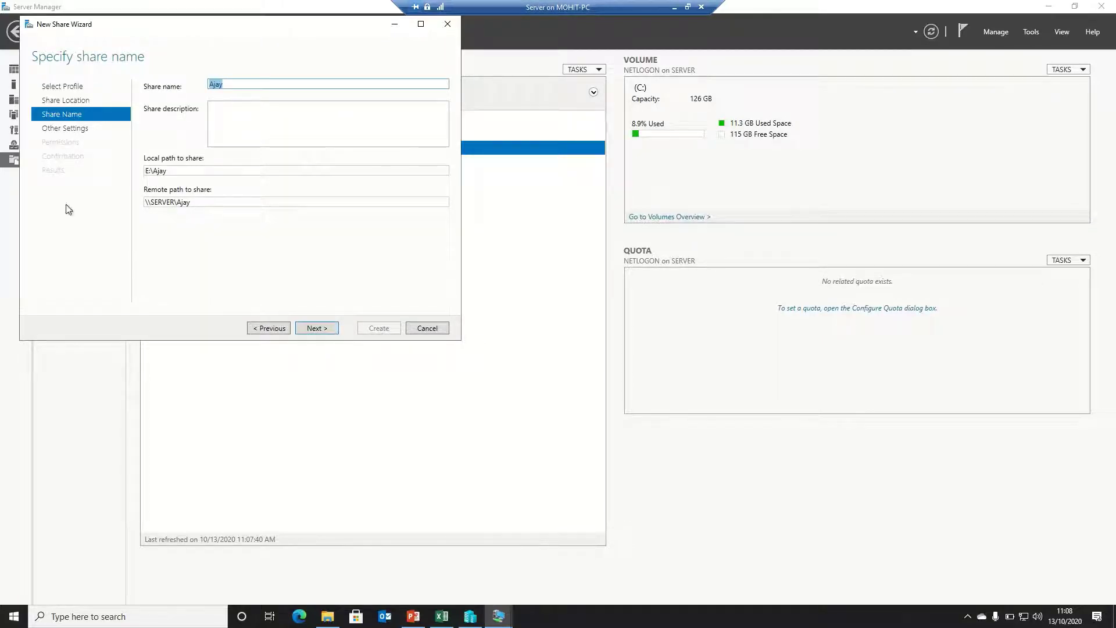
pyautogui.click(318, 329)
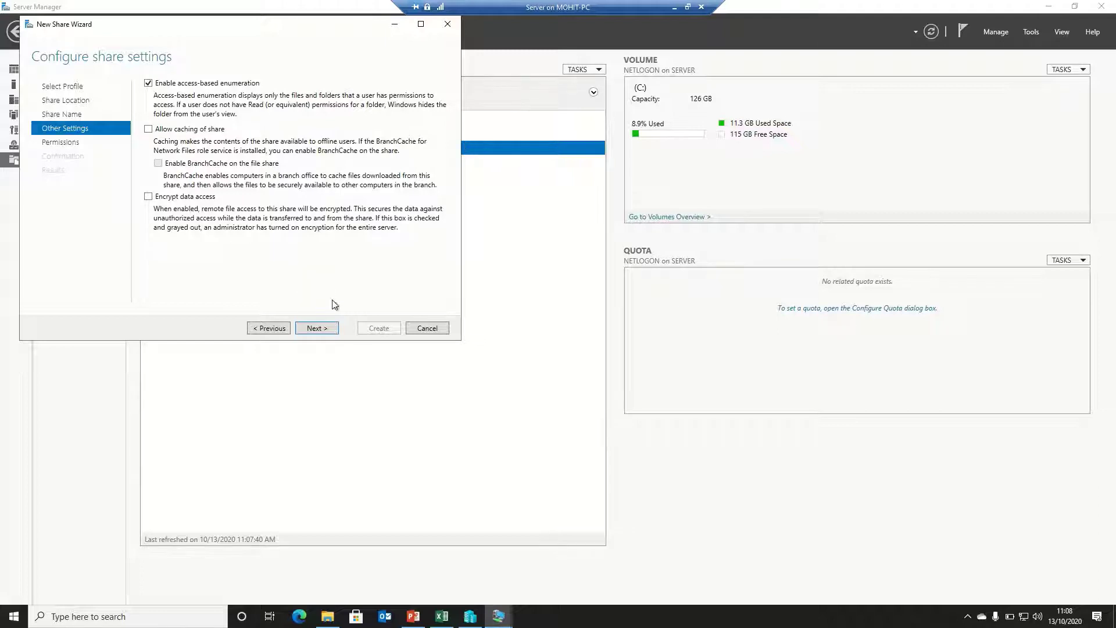
pyautogui.click(317, 329)
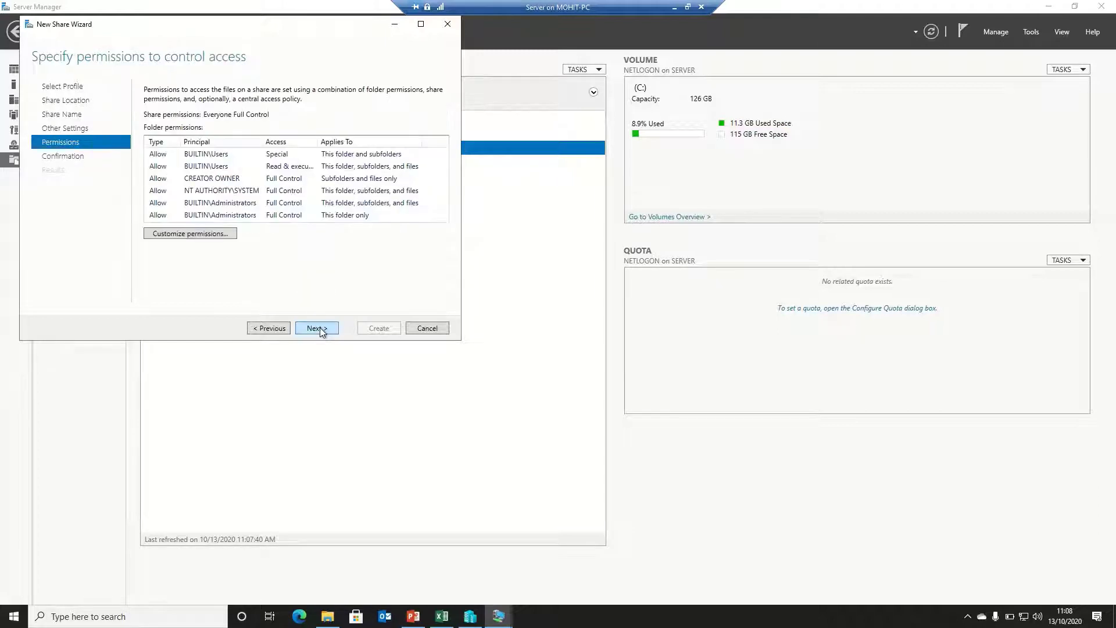
pyautogui.click(217, 234)
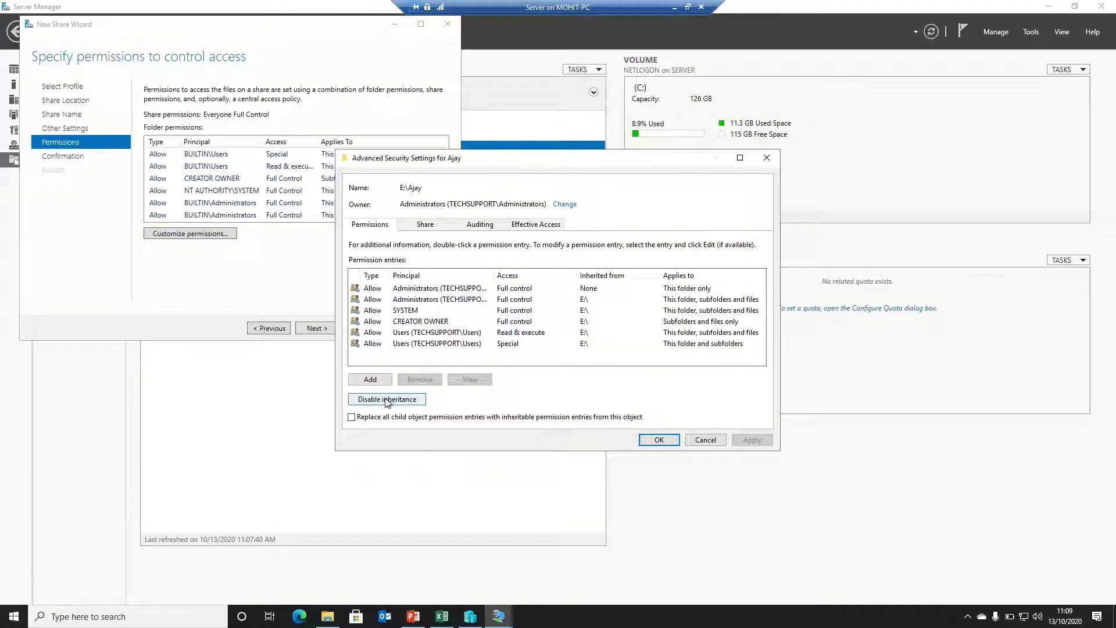
pyautogui.click(387, 402)
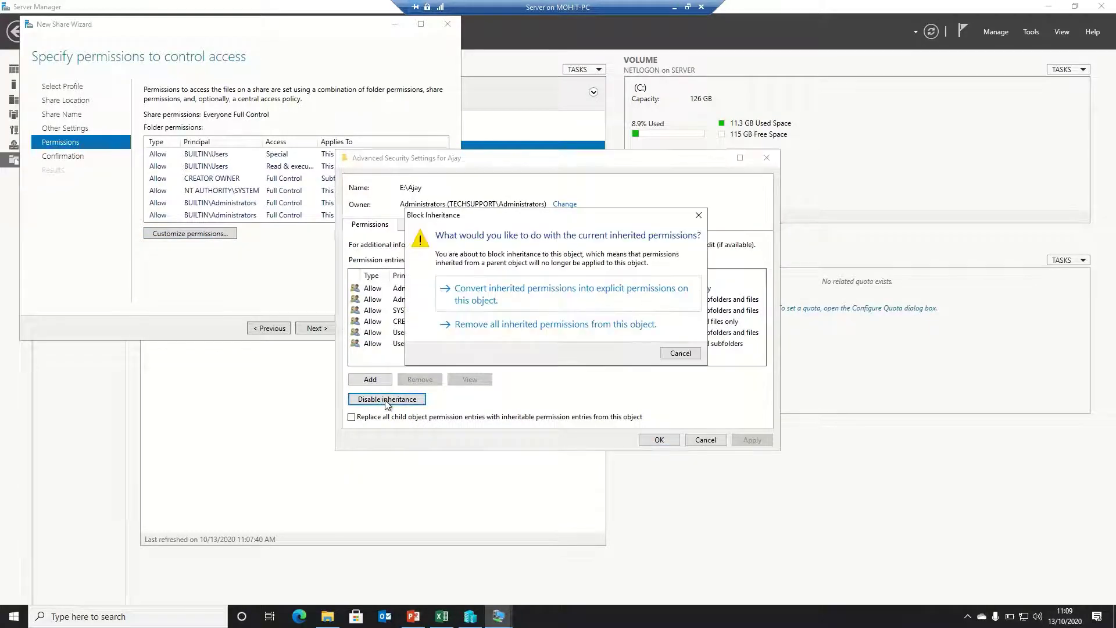
pyautogui.click(500, 299)
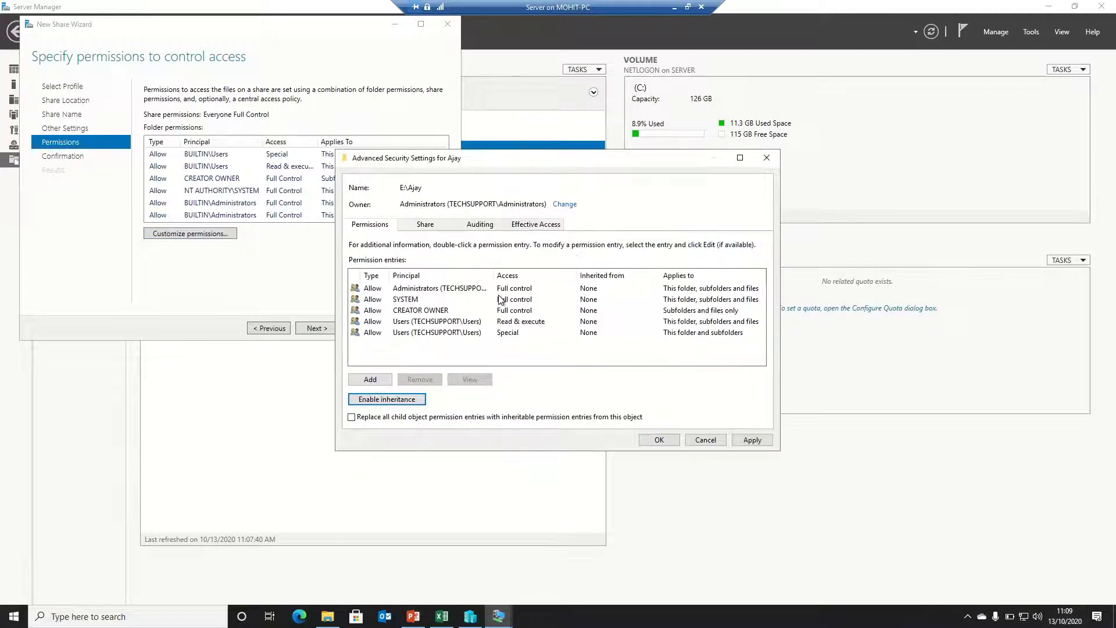
# Remove the Users Read & execute and Users Special entries from the Ajay folder
pyautogui.click(445, 321)
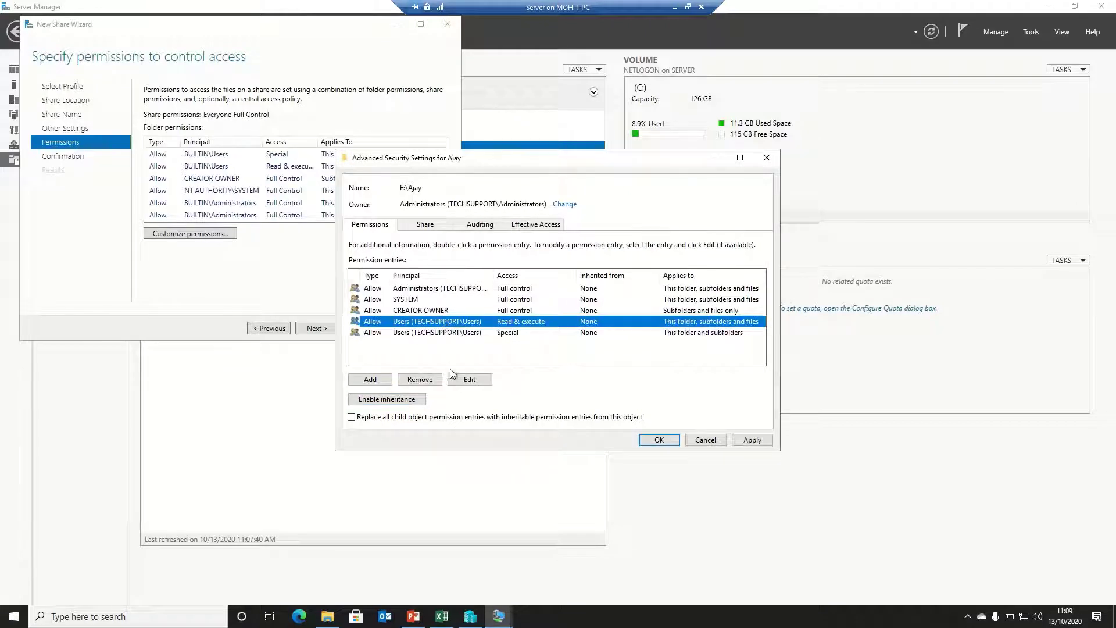
pyautogui.click(428, 380)
pyautogui.click(418, 323)
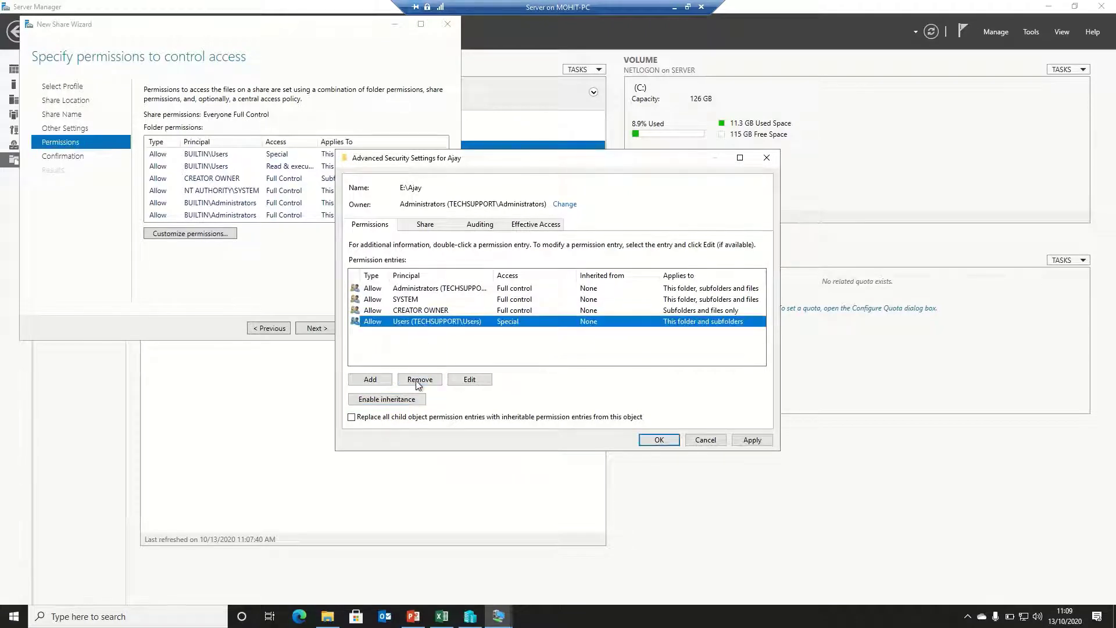
pyautogui.click(418, 381)
# Add a permission entry giving the folder's matching user Modify access
pyautogui.click(371, 379)
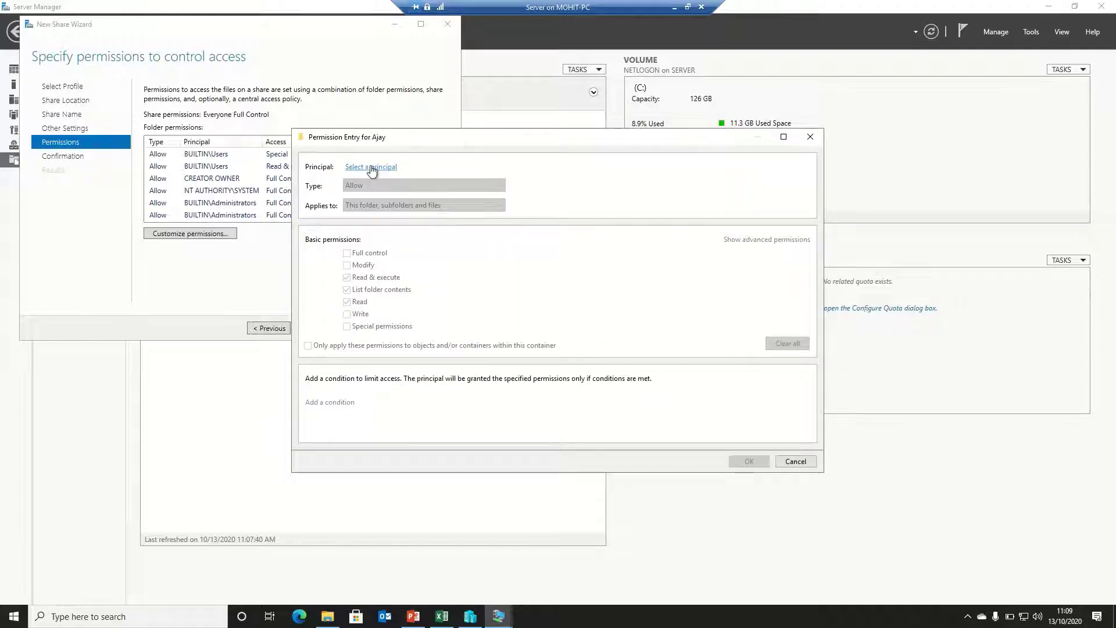
pyautogui.click(371, 167)
pyautogui.write('aja')
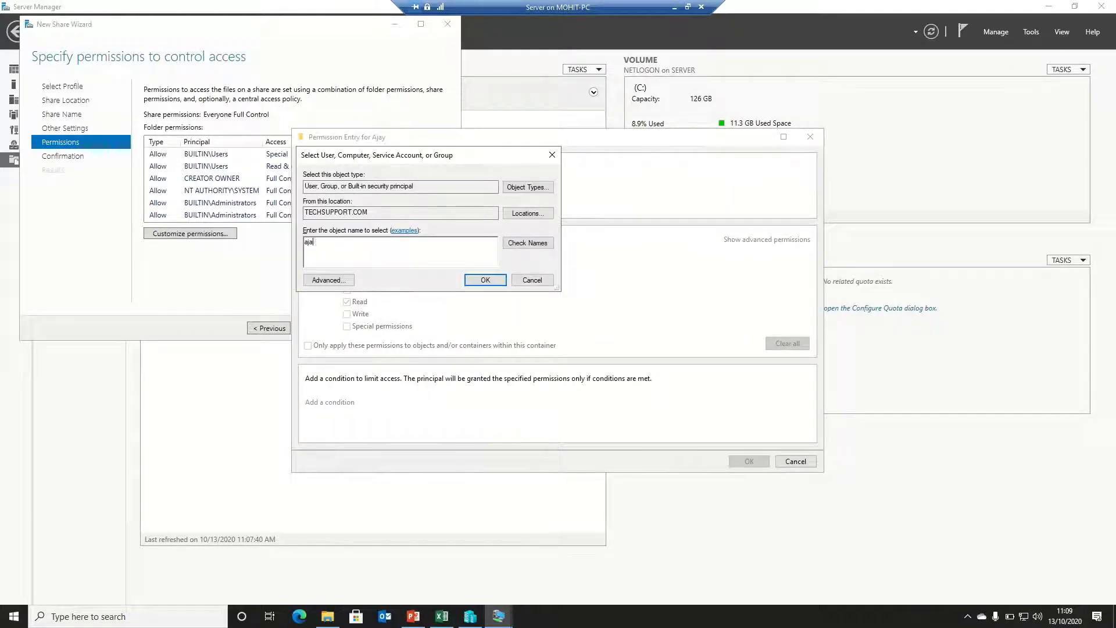
pyautogui.write('y')
pyautogui.click(538, 244)
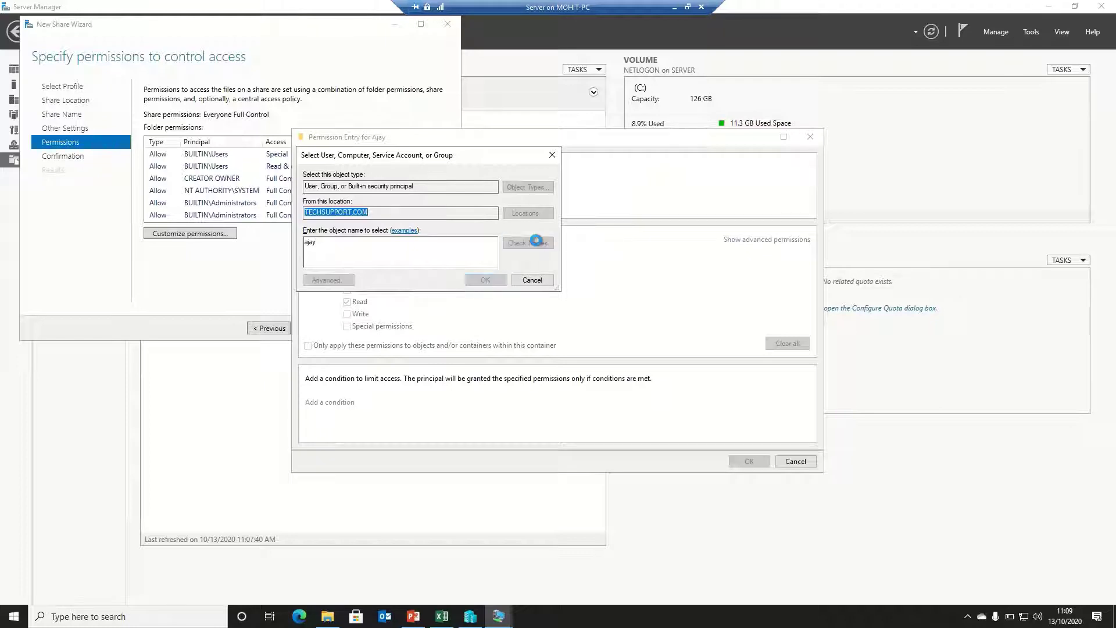
pyautogui.click(475, 280)
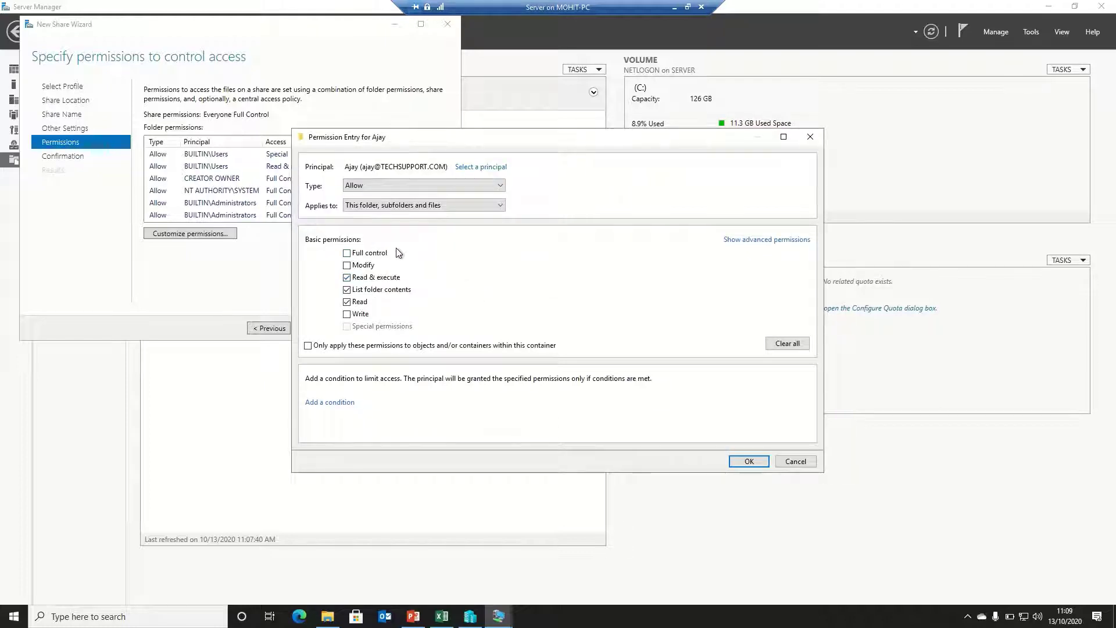
pyautogui.click(364, 256)
pyautogui.click(740, 462)
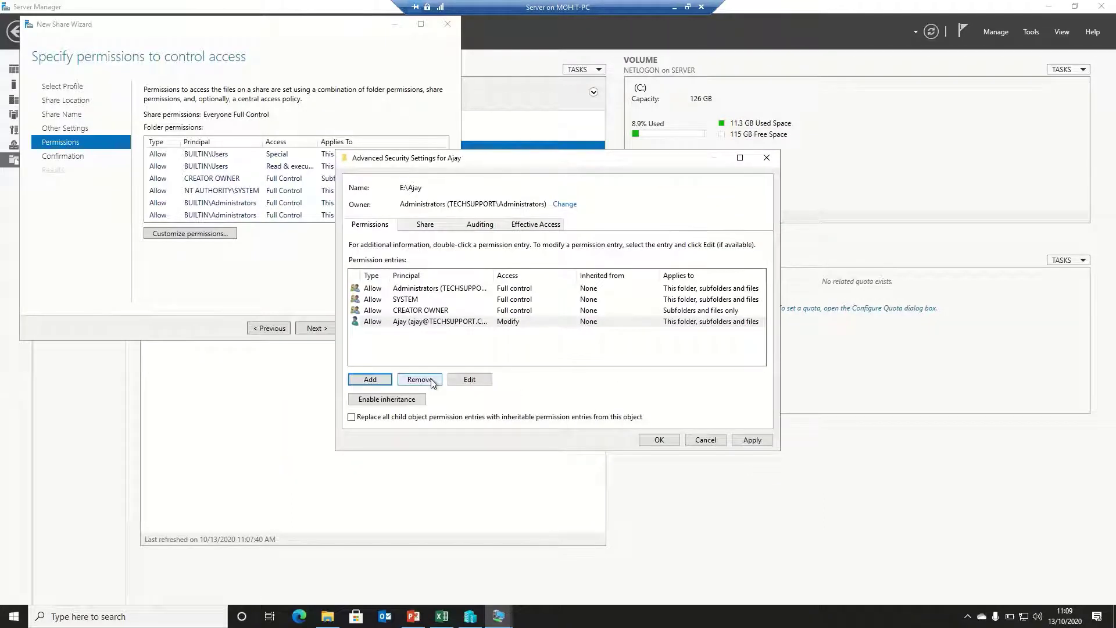
# Add a second user with Full control on E:\Ajay and apply the permission changes
pyautogui.click(376, 381)
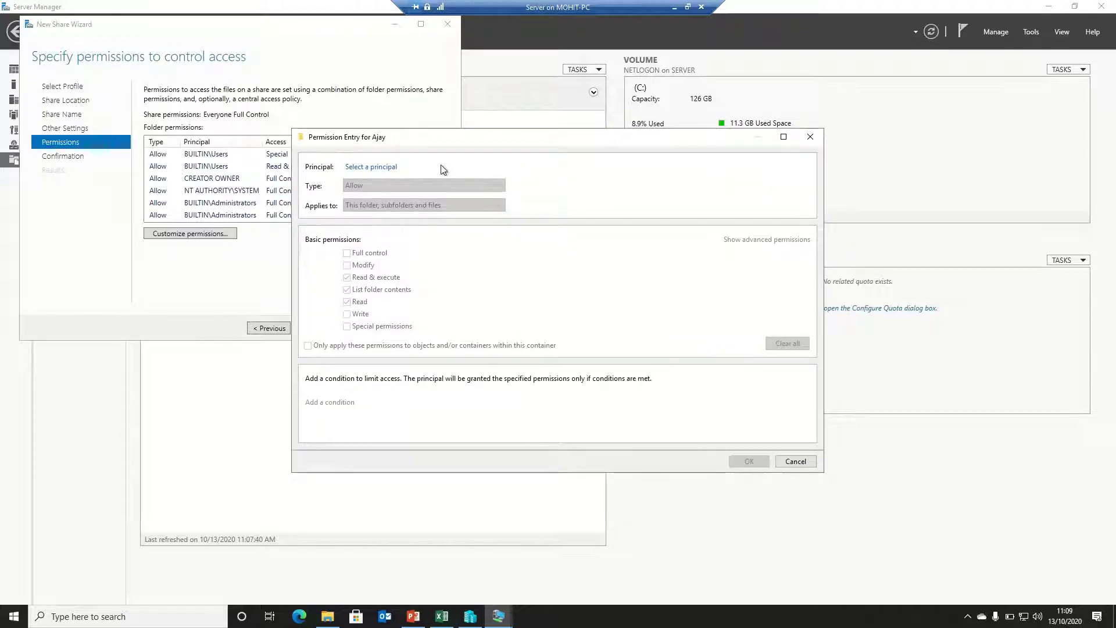
pyautogui.click(388, 167)
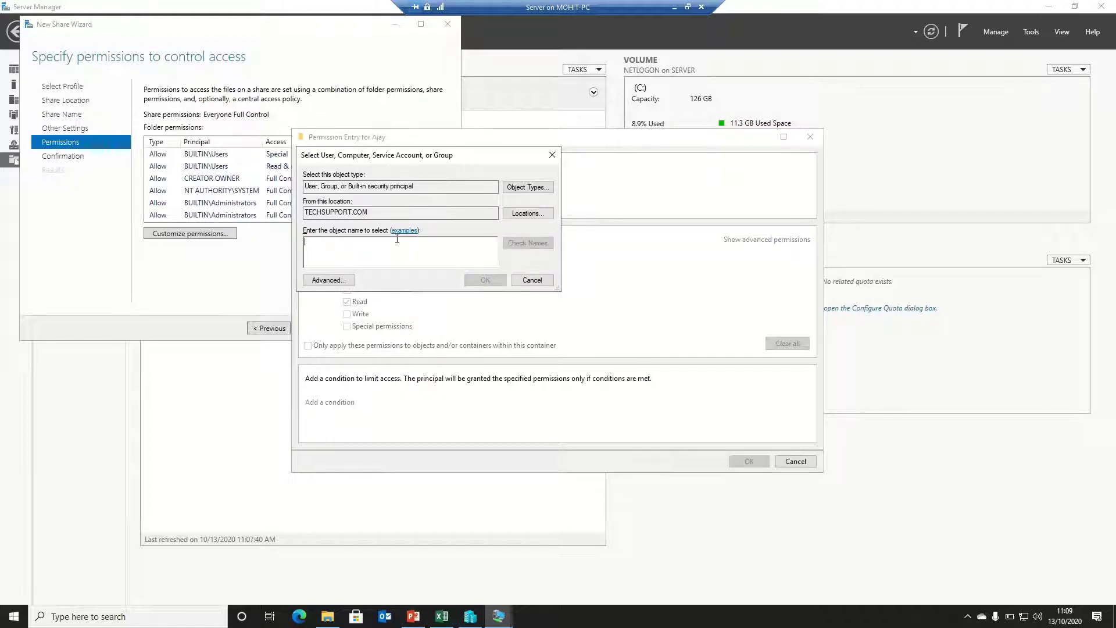
pyautogui.write('mohit')
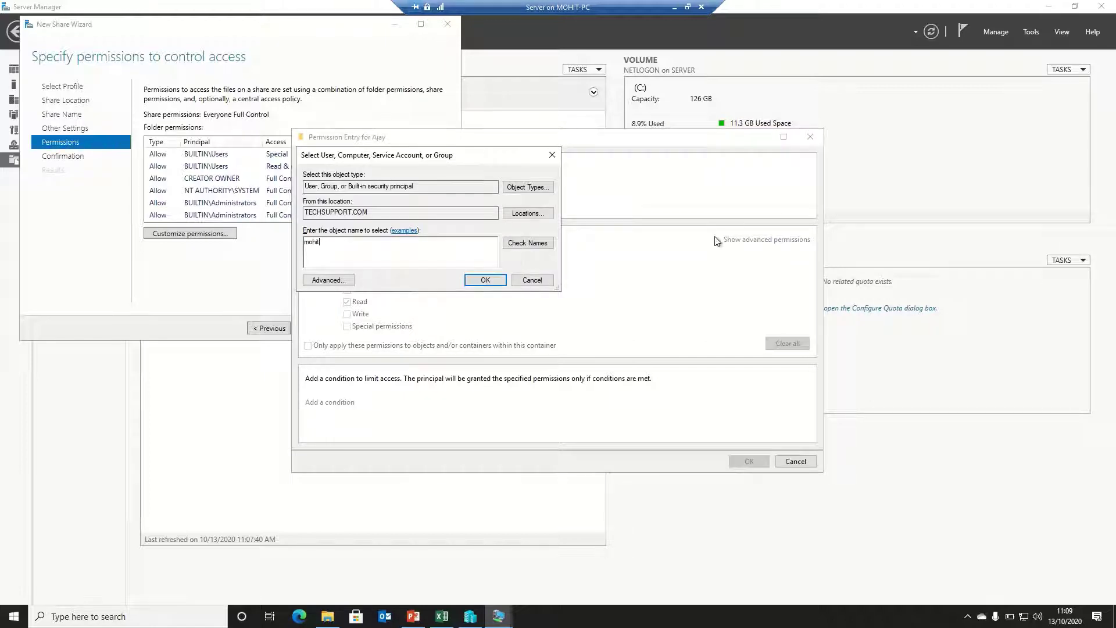
pyautogui.click(521, 243)
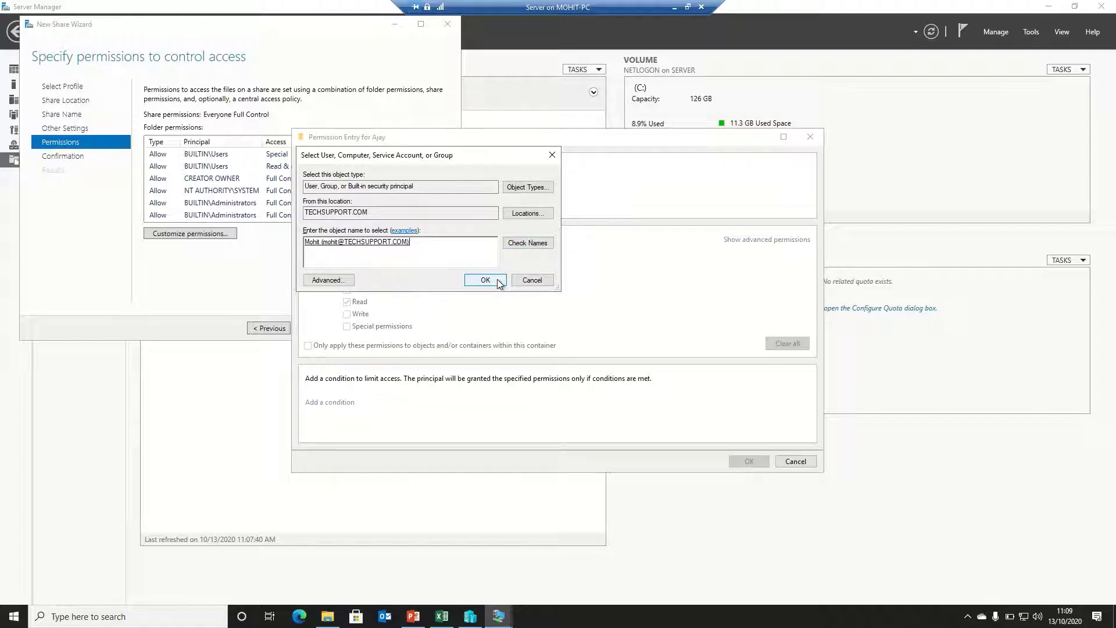
pyautogui.click(485, 280)
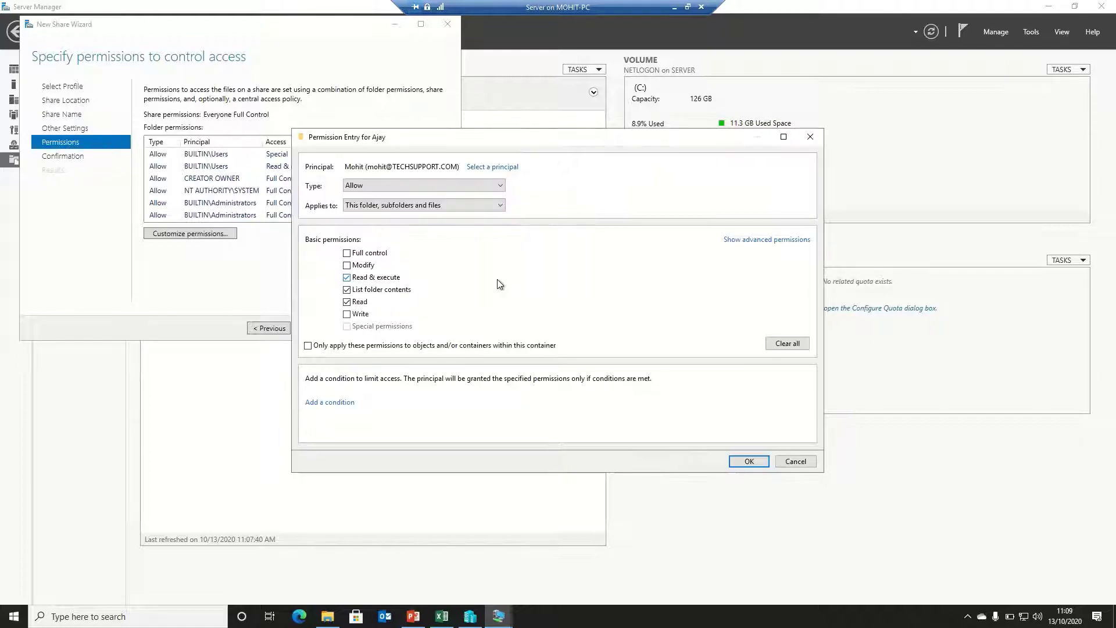
pyautogui.click(359, 254)
pyautogui.click(747, 461)
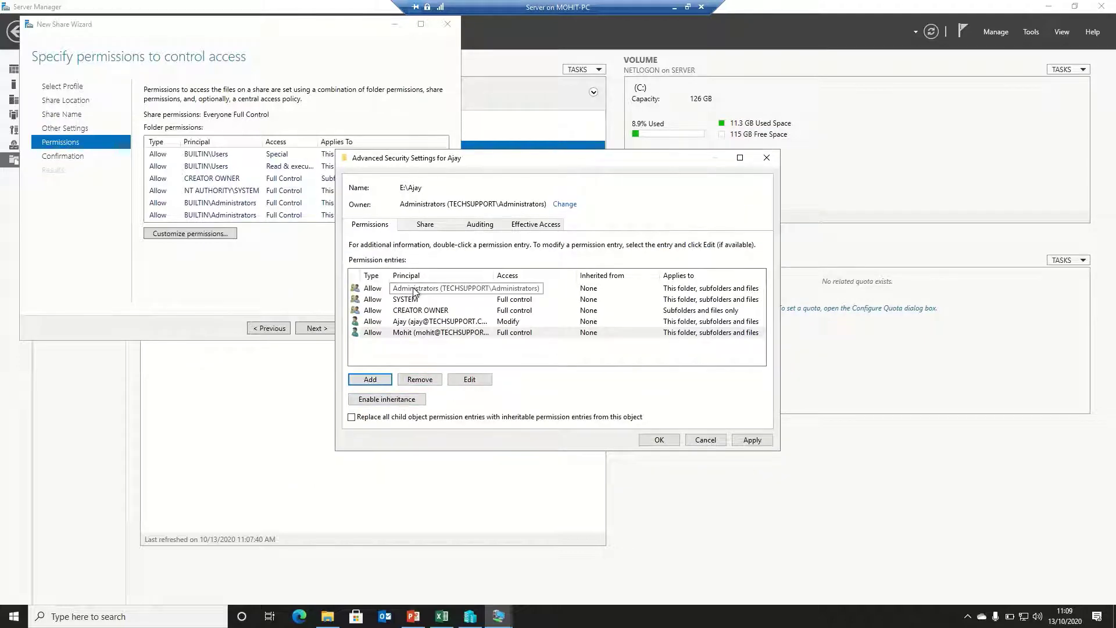
pyautogui.click(754, 441)
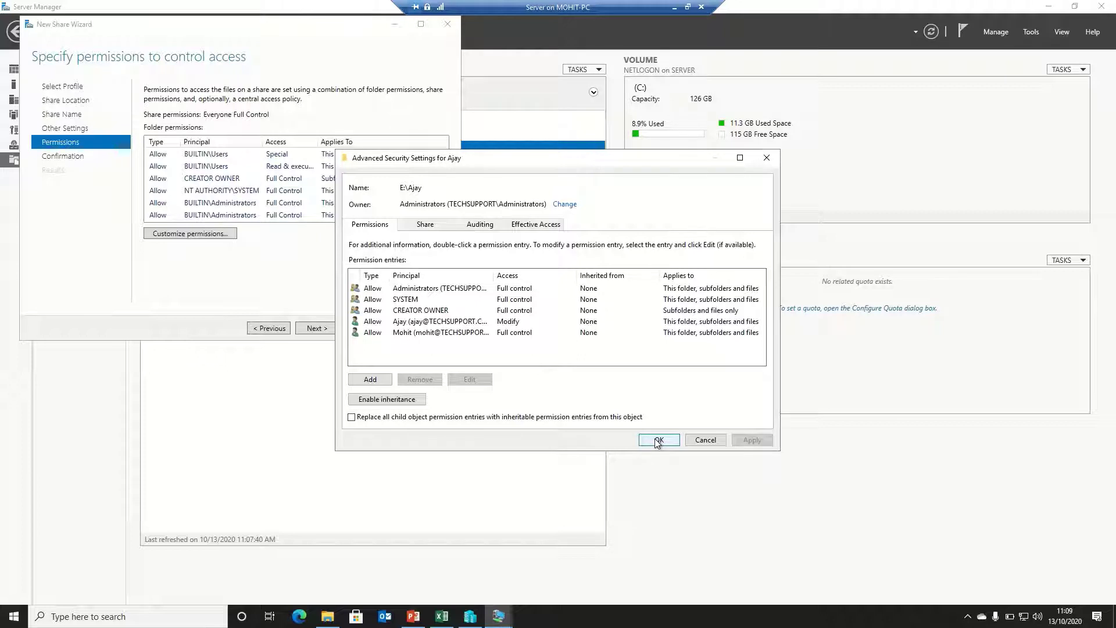
# Keep the security changes, create the Ajay share at E:\Ajay, and close the wizard
pyautogui.click(658, 440)
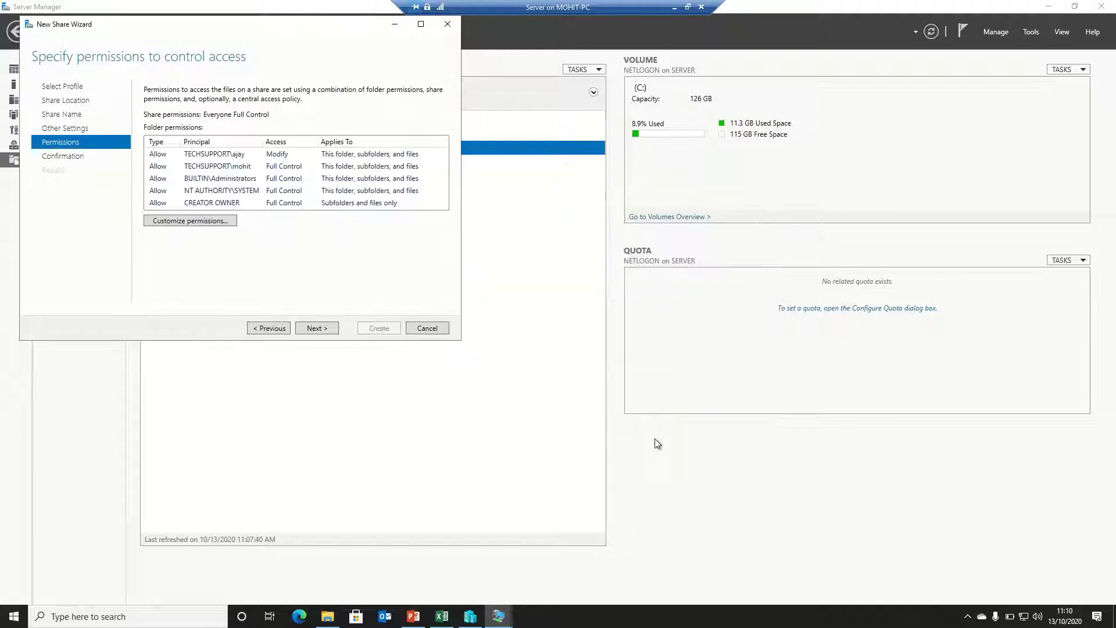
pyautogui.click(325, 328)
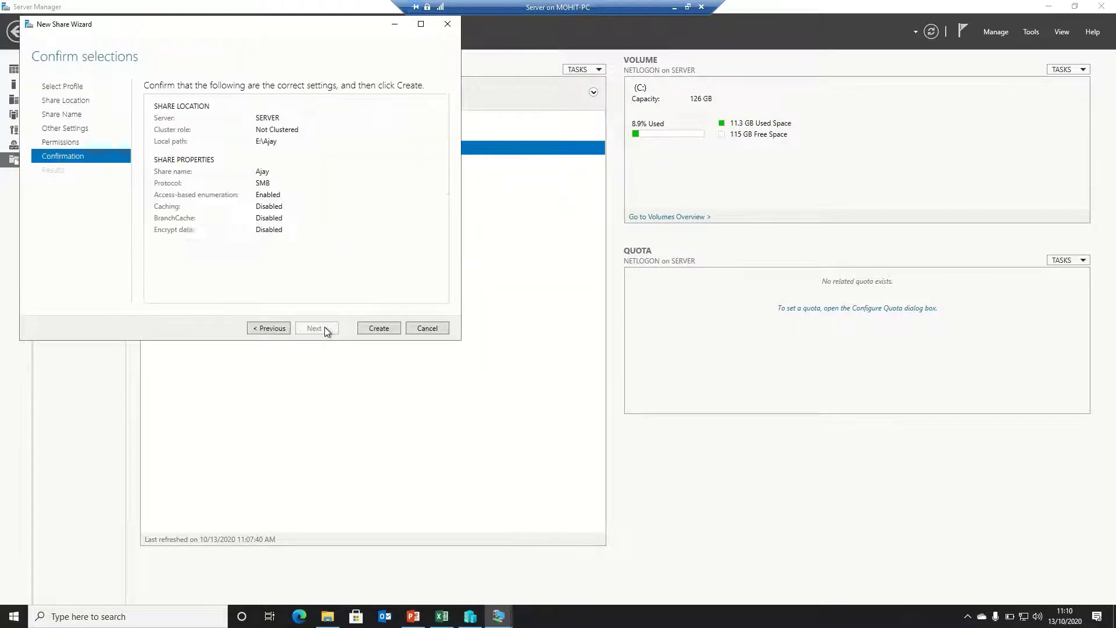
pyautogui.click(378, 329)
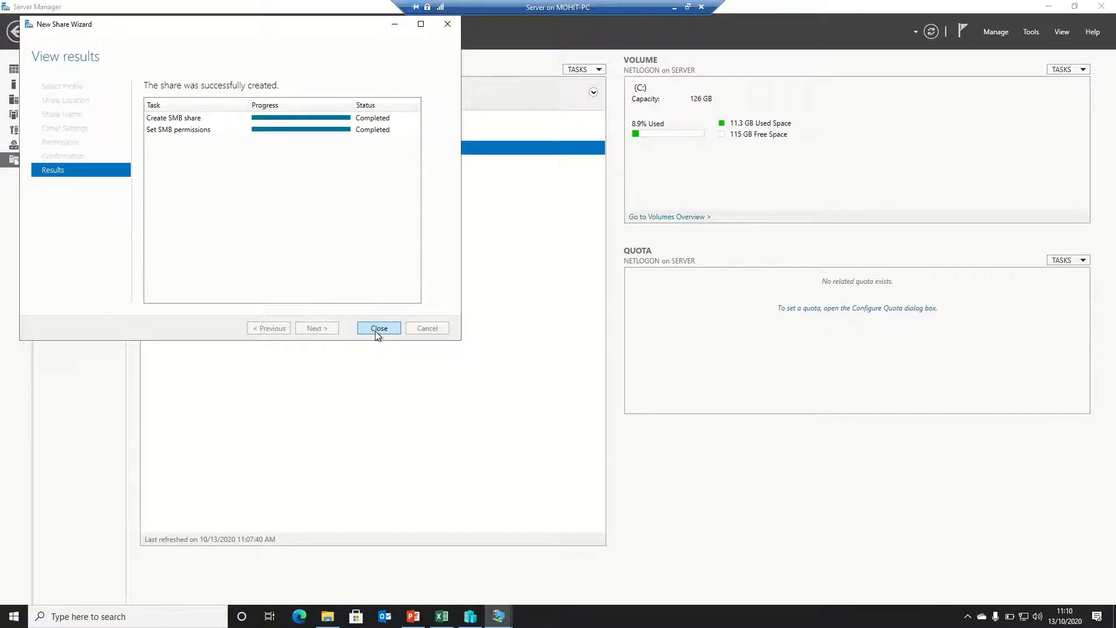
pyautogui.click(378, 328)
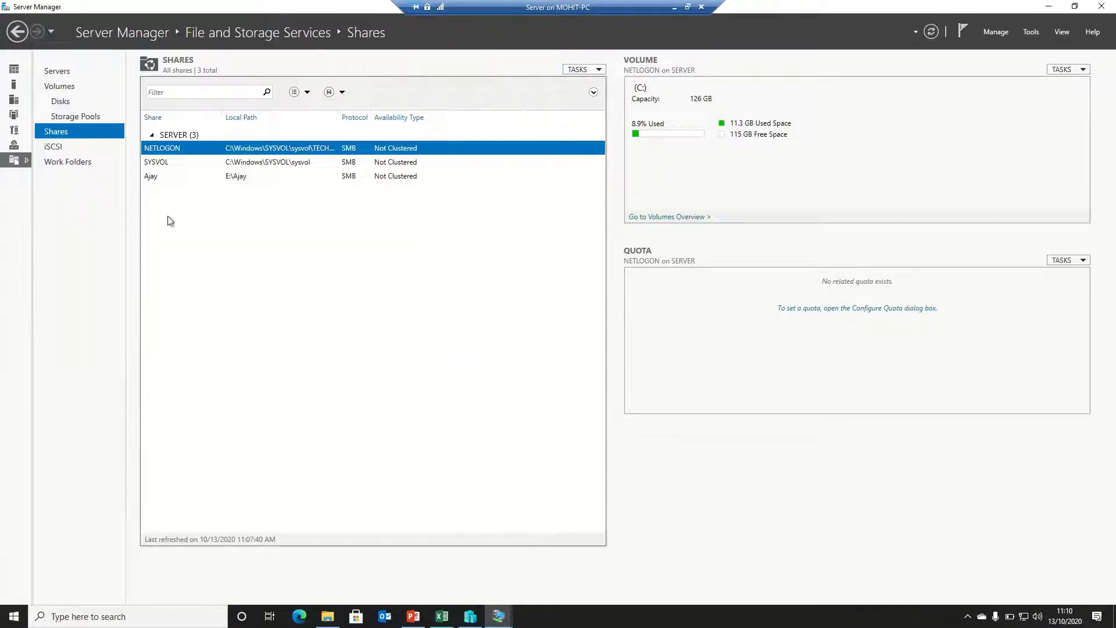
# Start another quick SMB share with custom path E:\varun
pyautogui.click(599, 70)
pyautogui.click(590, 83)
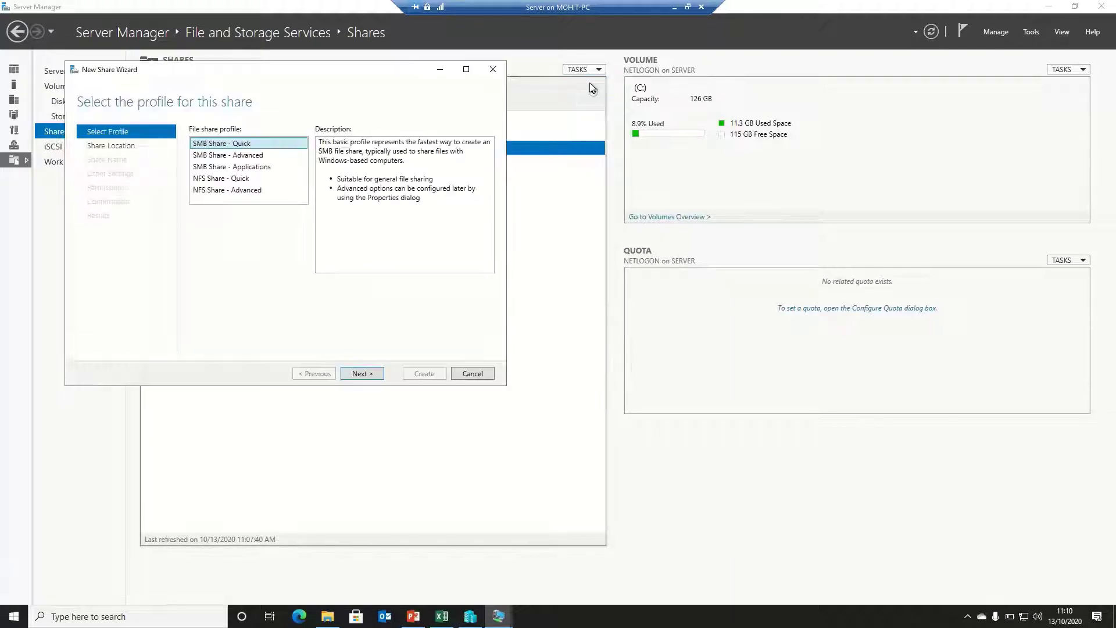
pyautogui.click(360, 375)
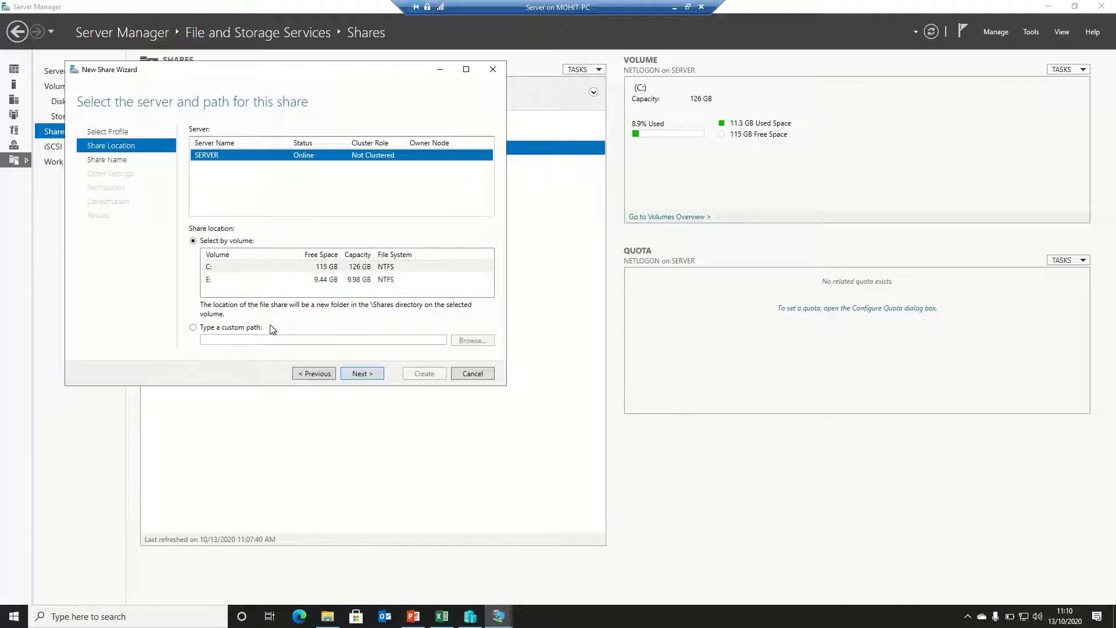
pyautogui.click(245, 327)
pyautogui.click(462, 341)
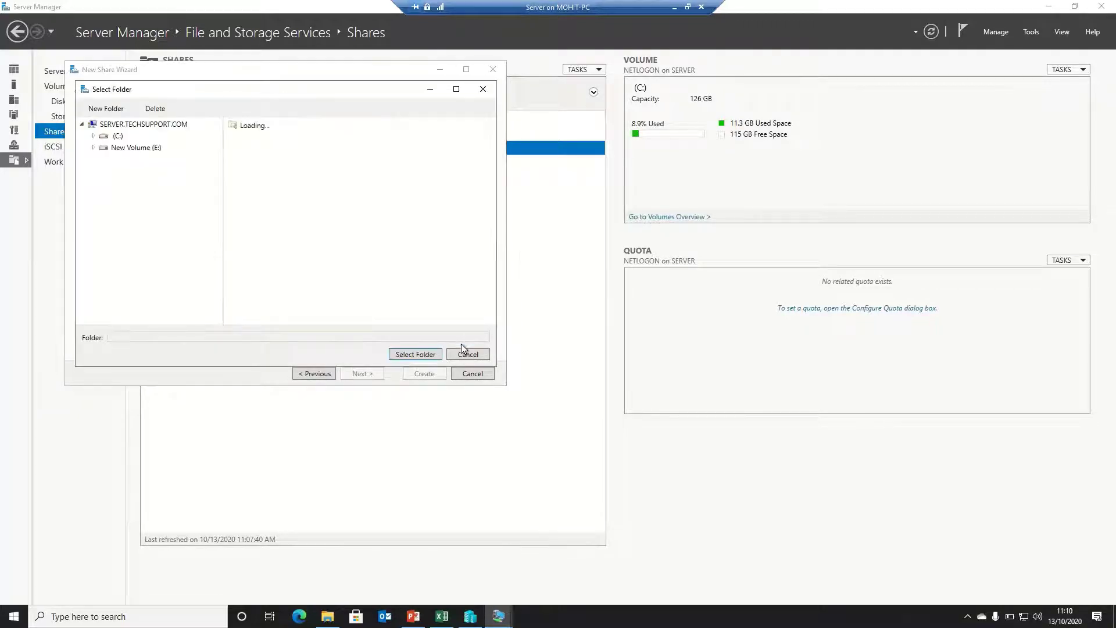
pyautogui.click(128, 147)
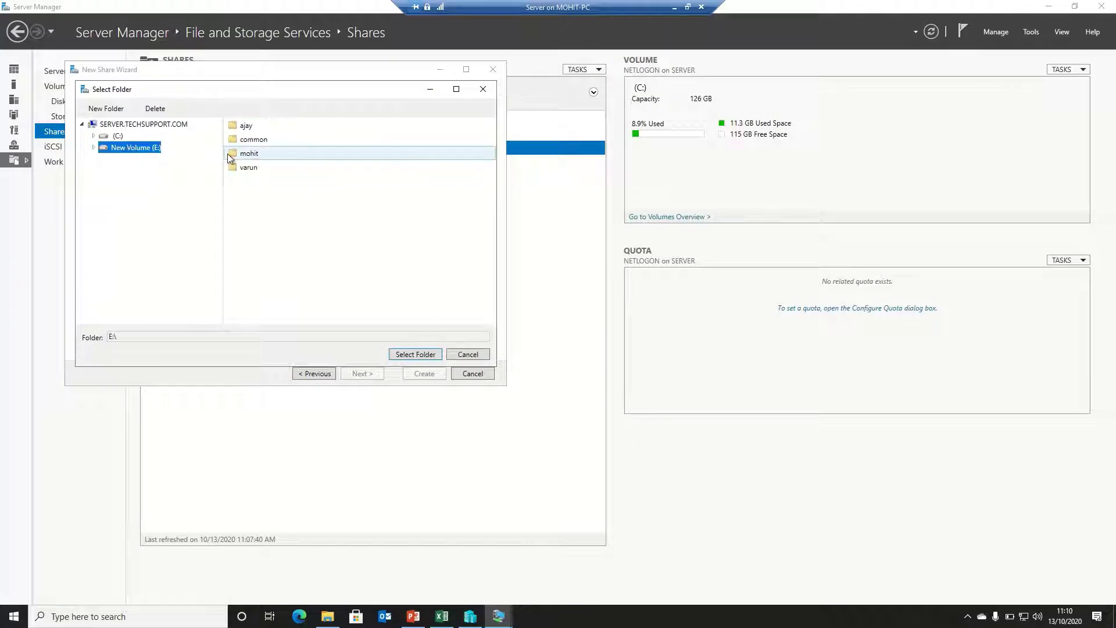
pyautogui.doubleClick(250, 168)
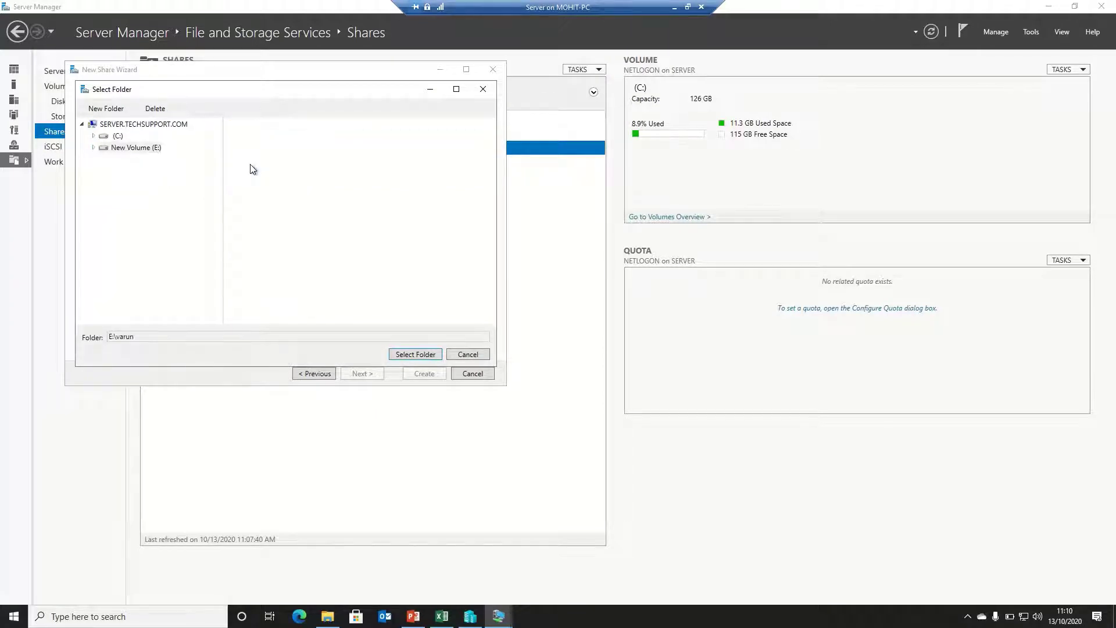
pyautogui.click(414, 355)
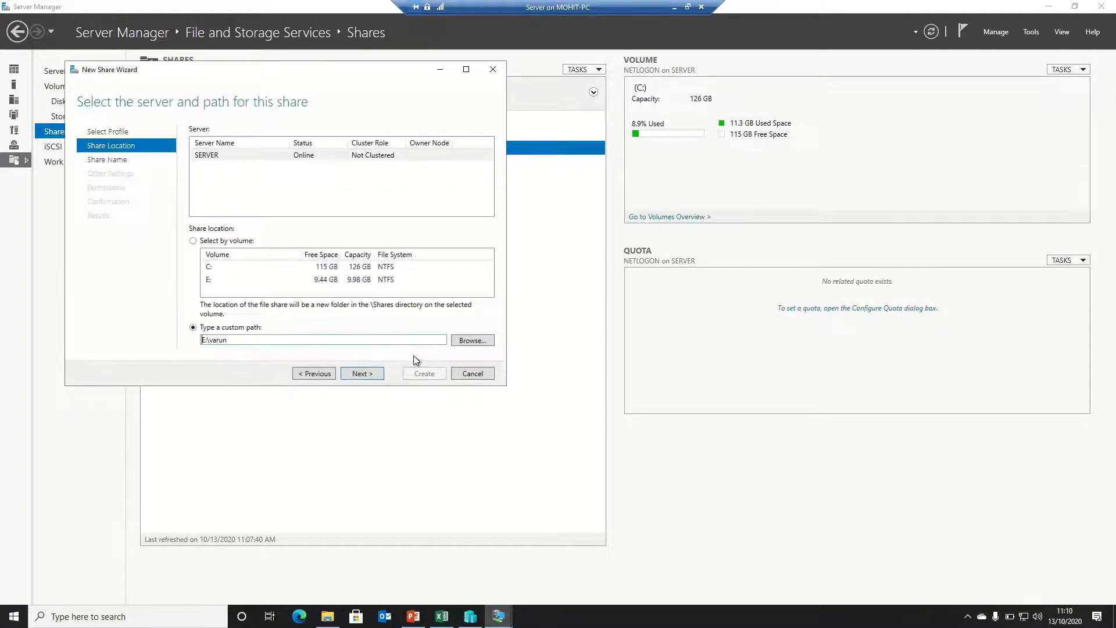
# Name the share varun, enable access-based enumeration and turn off offline caching
pyautogui.click(373, 378)
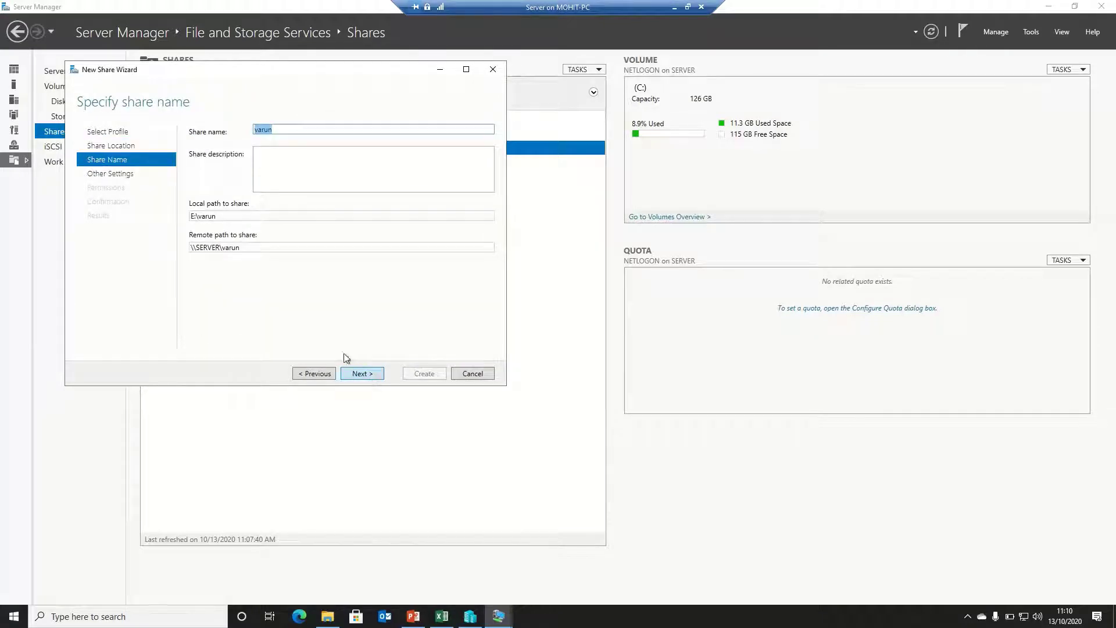
pyautogui.click(367, 376)
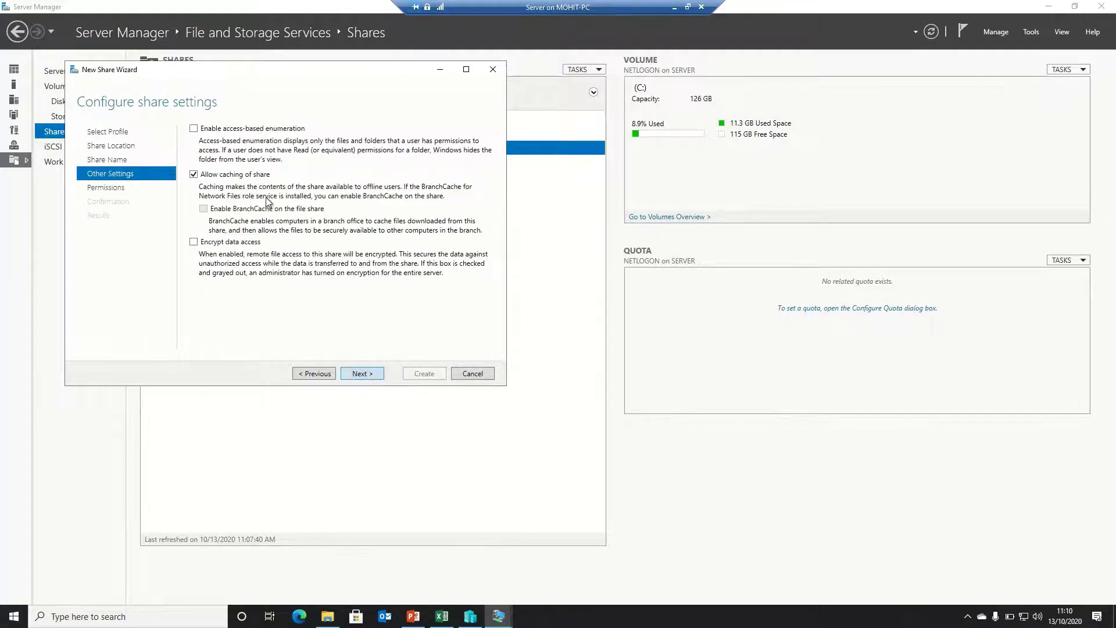
pyautogui.click(259, 129)
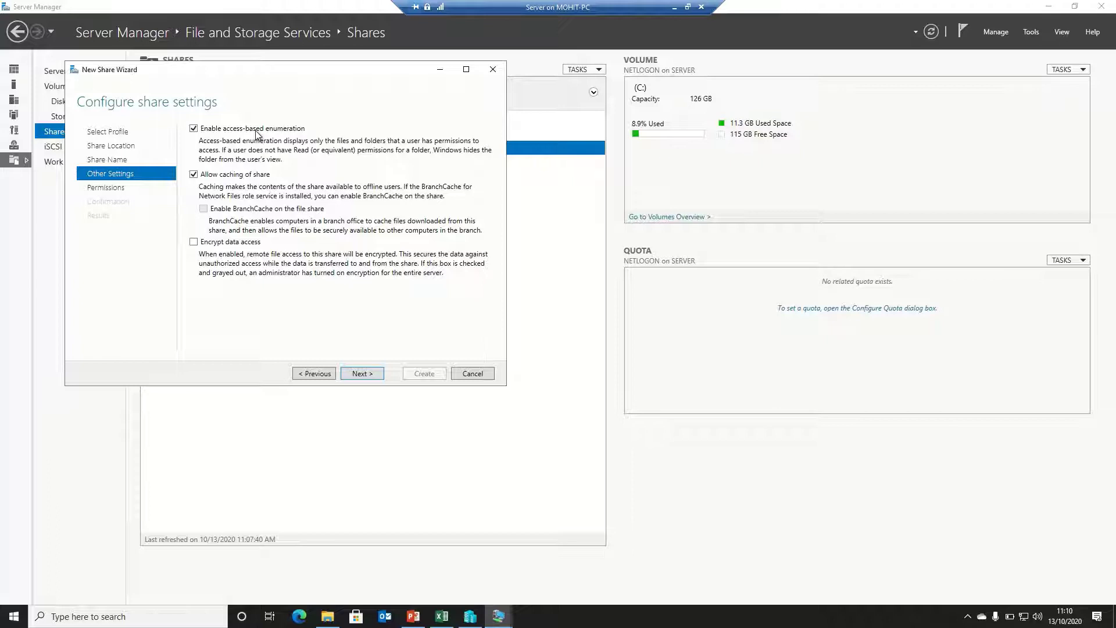
pyautogui.click(246, 175)
pyautogui.click(361, 377)
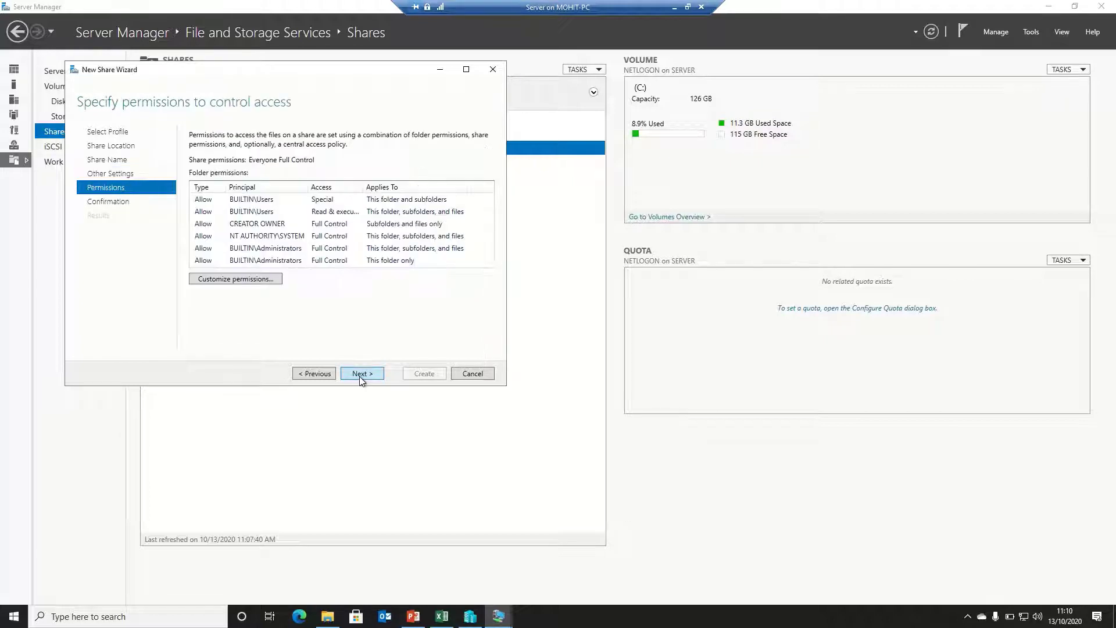
# Disable inheritance on varun, converting to explicit entries, and remove both Users entries
pyautogui.click(267, 280)
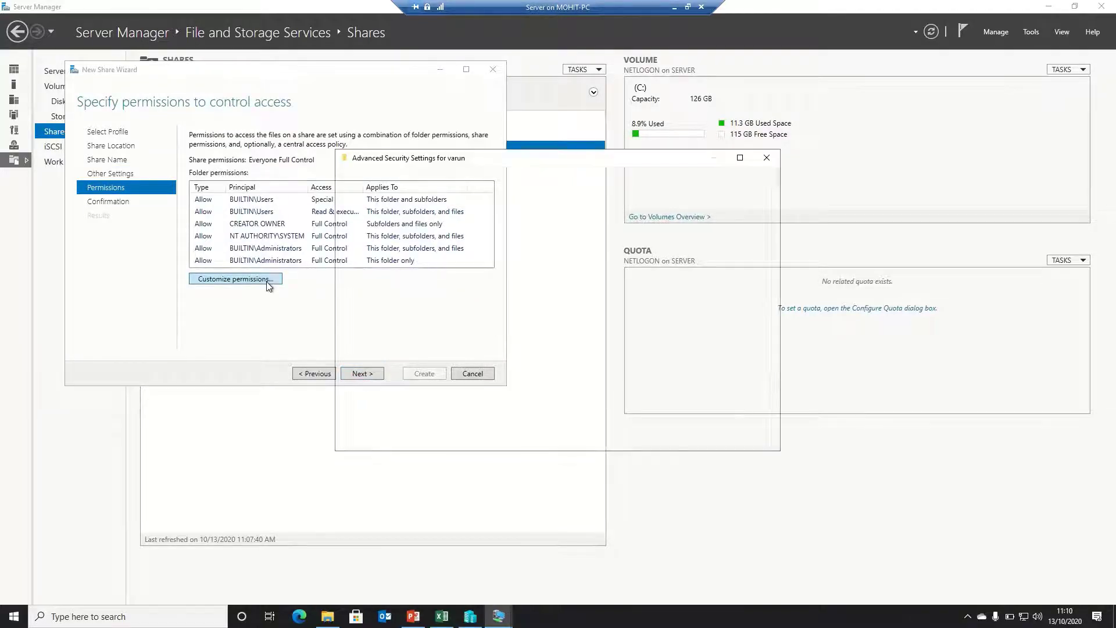
pyautogui.click(407, 401)
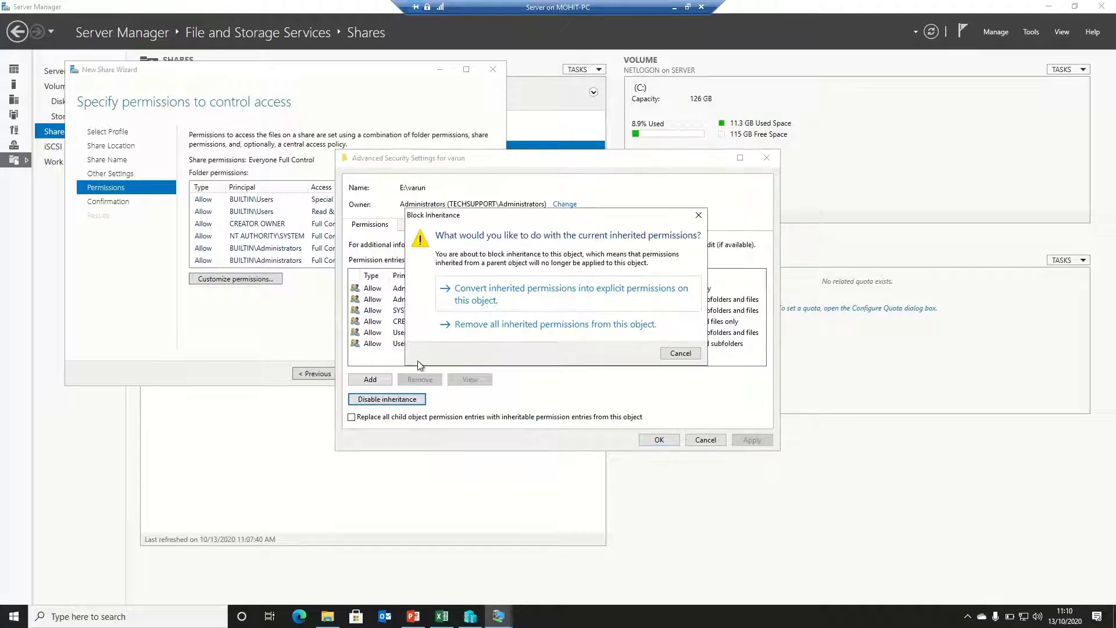
pyautogui.click(471, 297)
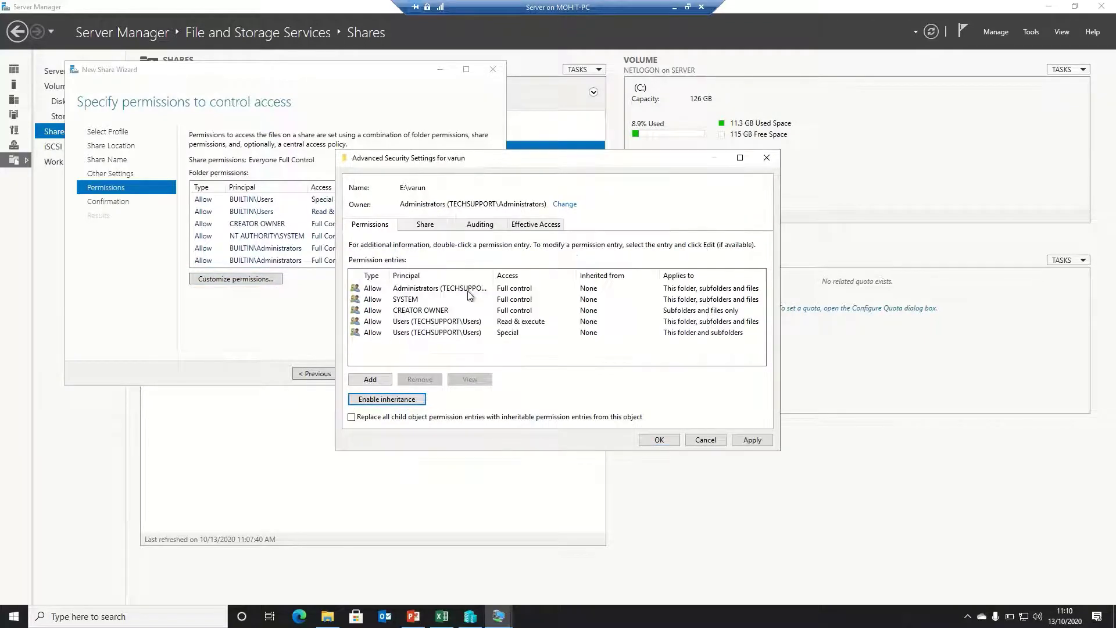
pyautogui.click(422, 323)
pyautogui.click(424, 380)
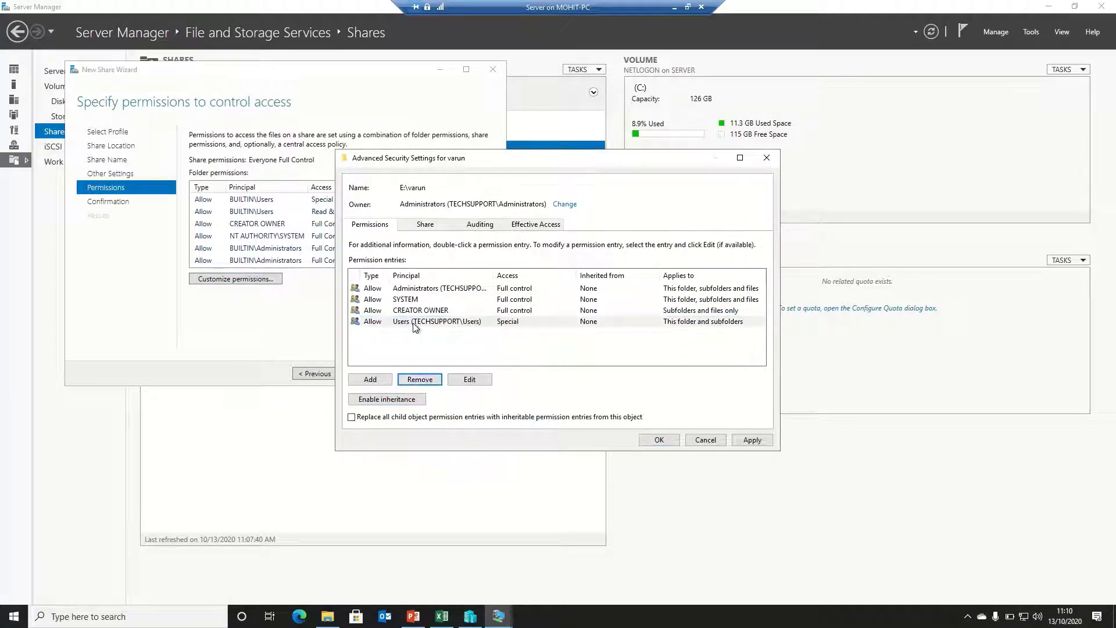
pyautogui.click(418, 322)
pyautogui.click(420, 379)
# Add a permission entry giving the folder's matching user Modify access
pyautogui.click(371, 381)
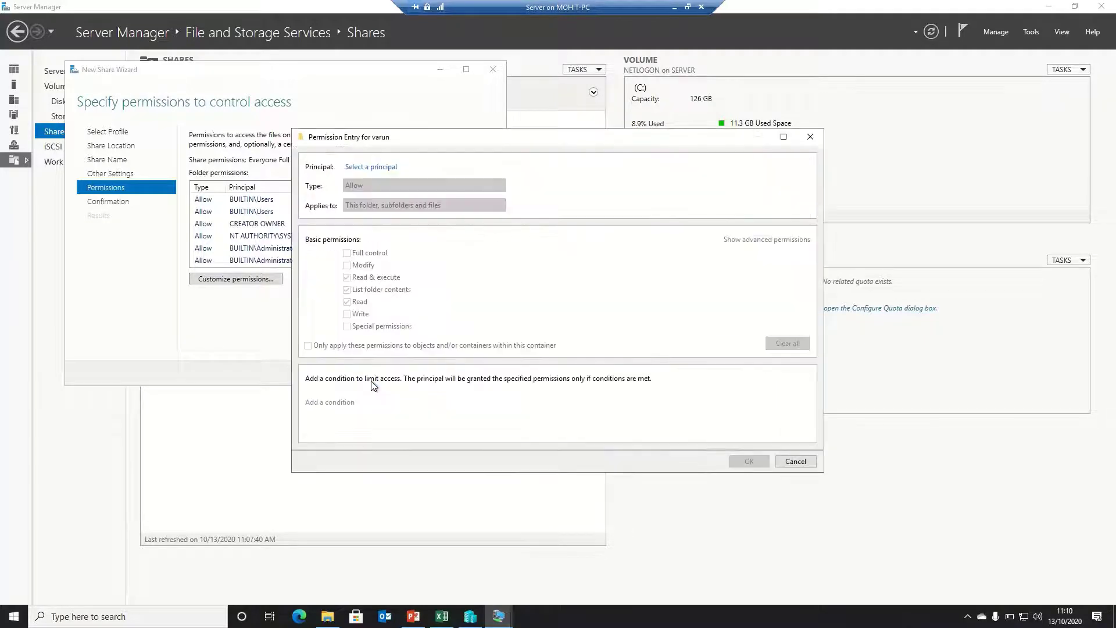
pyautogui.click(372, 167)
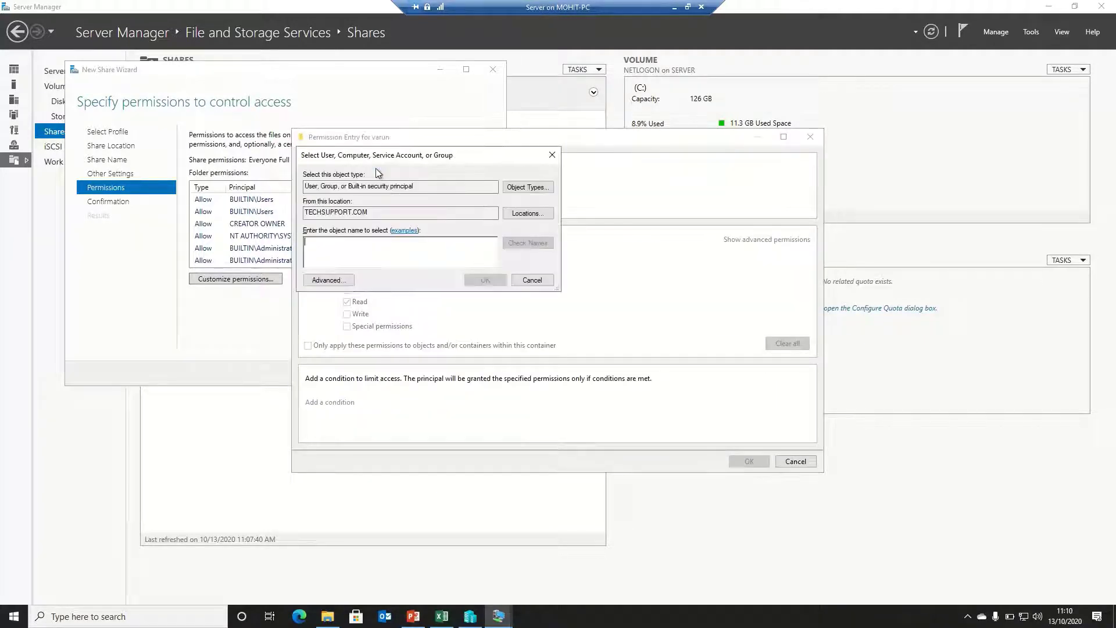
pyautogui.write('va')
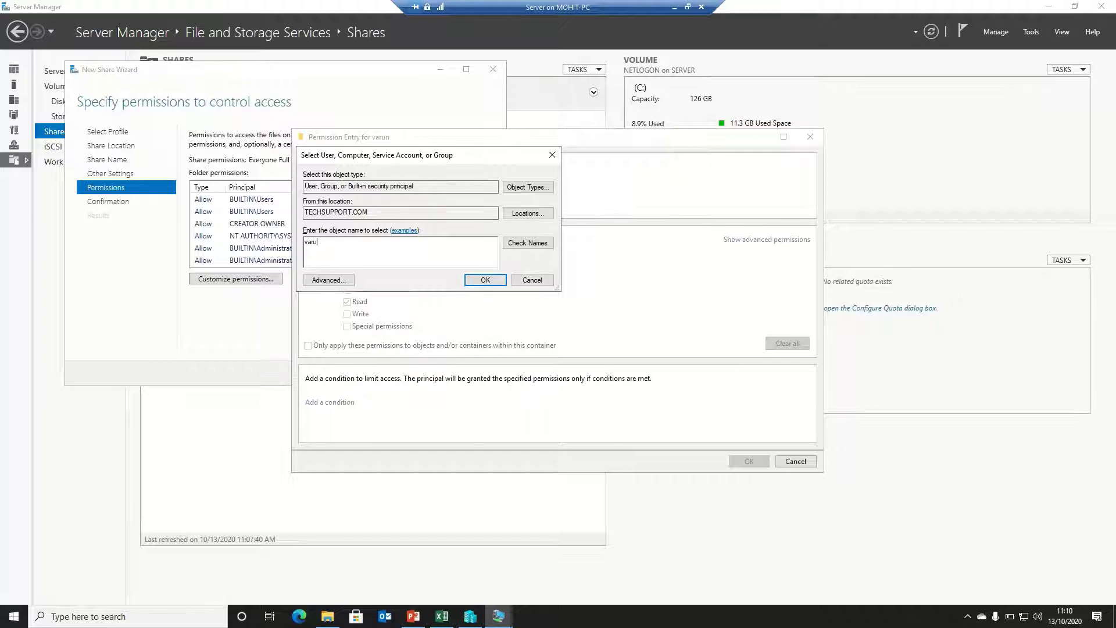
pyautogui.write('ru')
pyautogui.click(520, 243)
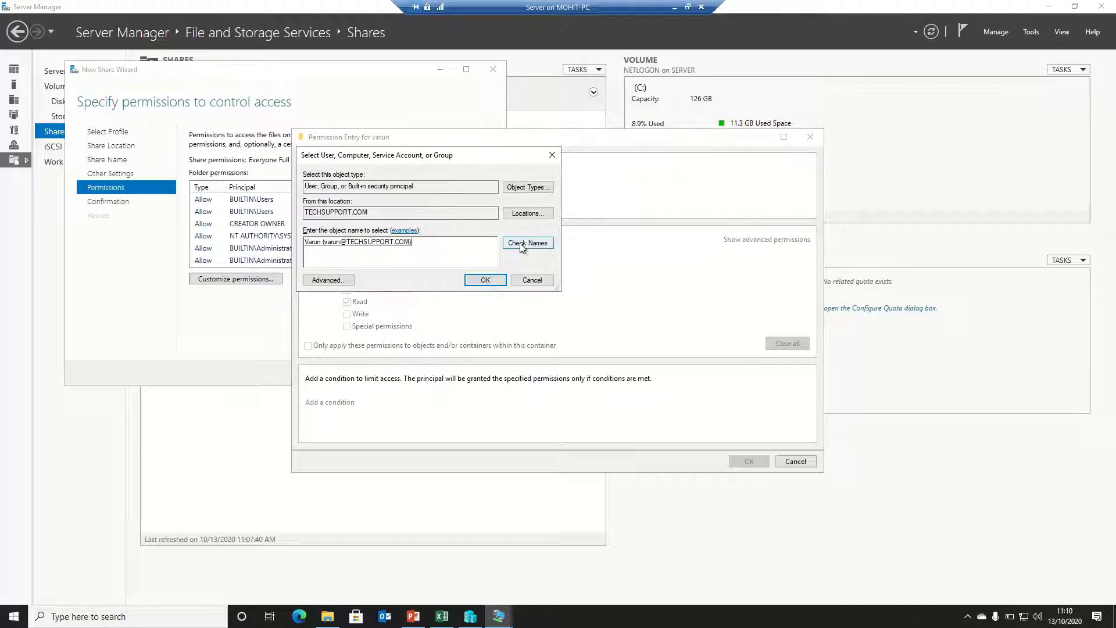
pyautogui.click(491, 282)
pyautogui.click(366, 266)
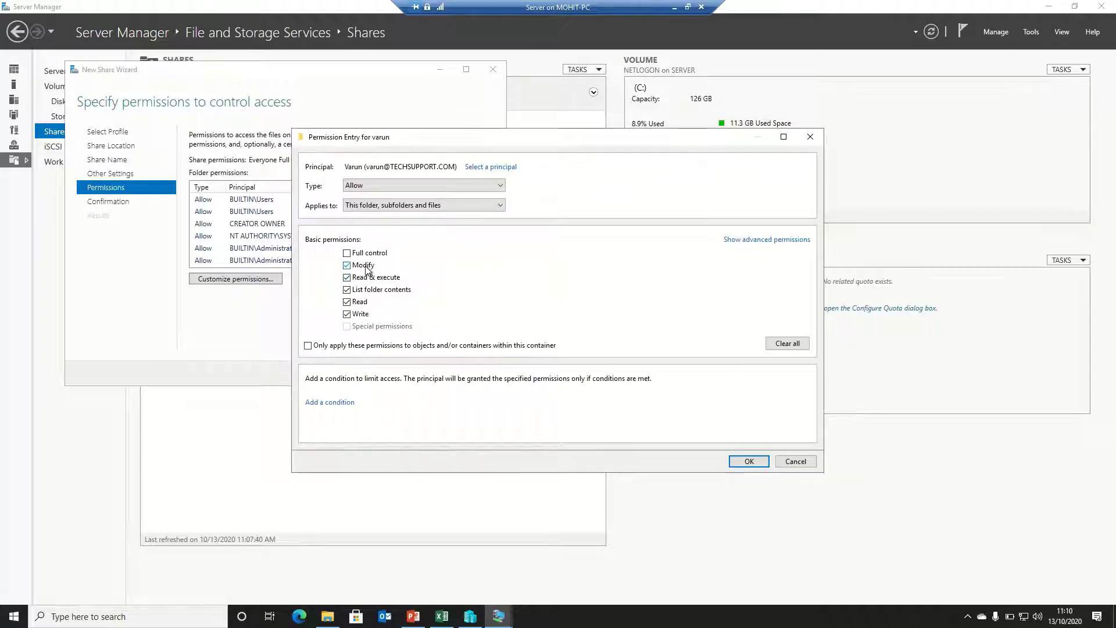
pyautogui.click(742, 462)
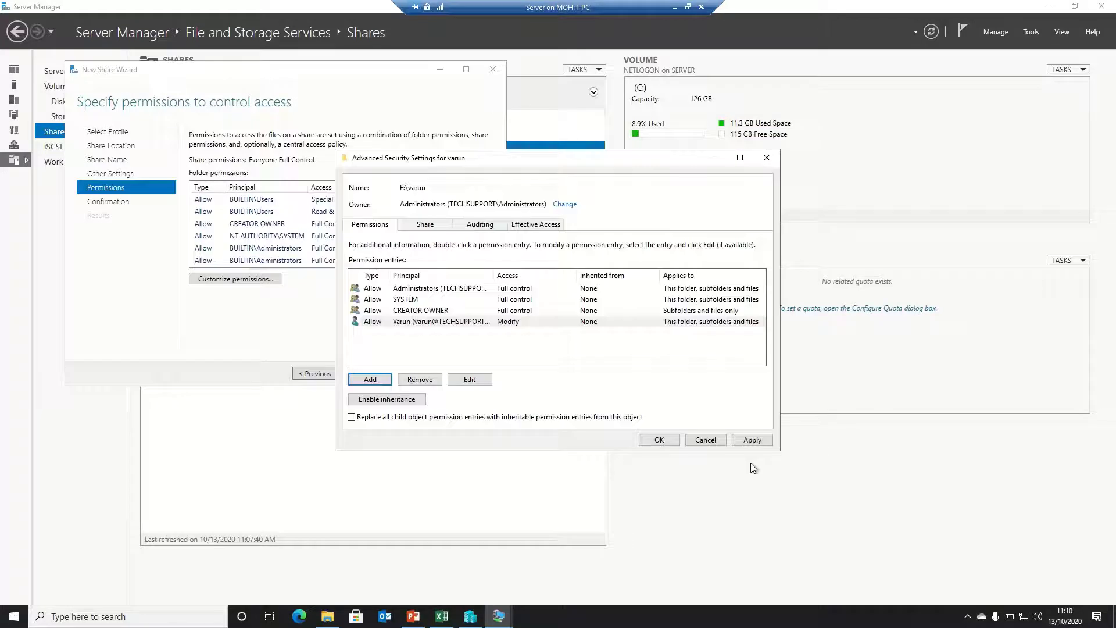
# Grant a second user Full control on E:\varun and apply the permissions
pyautogui.click(371, 379)
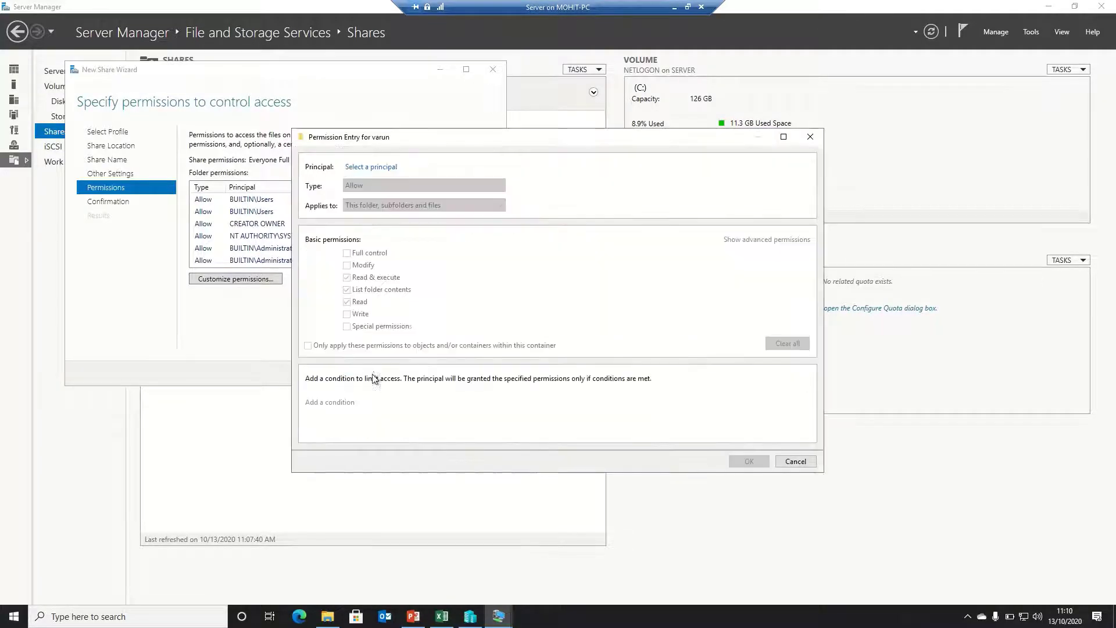
pyautogui.click(393, 167)
pyautogui.write('mohit')
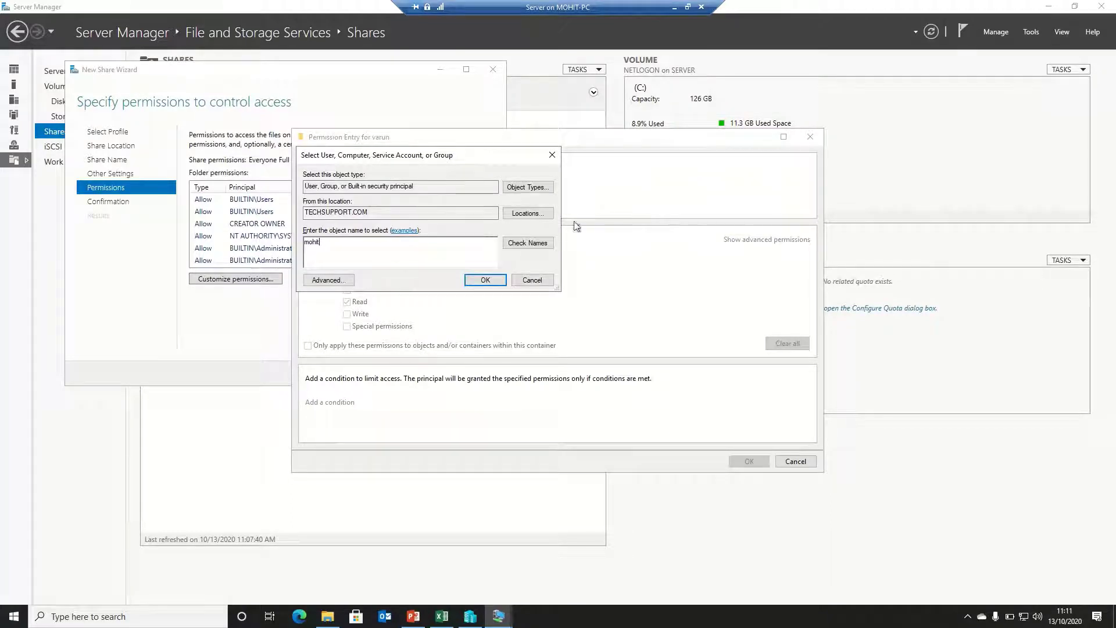
pyautogui.click(521, 243)
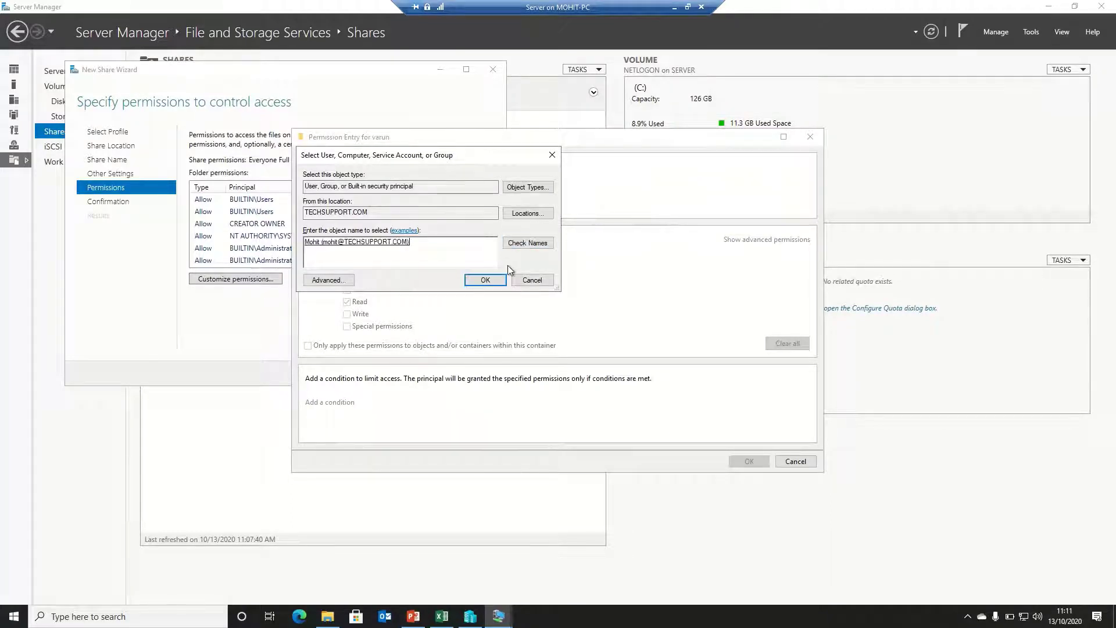
pyautogui.click(491, 282)
pyautogui.click(382, 255)
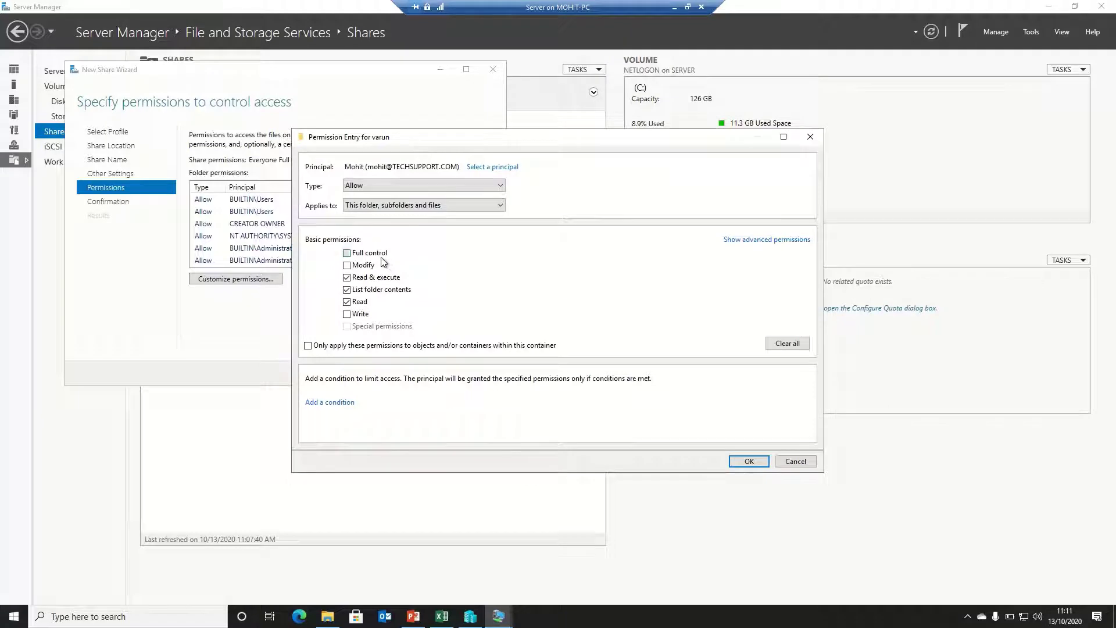
pyautogui.click(748, 461)
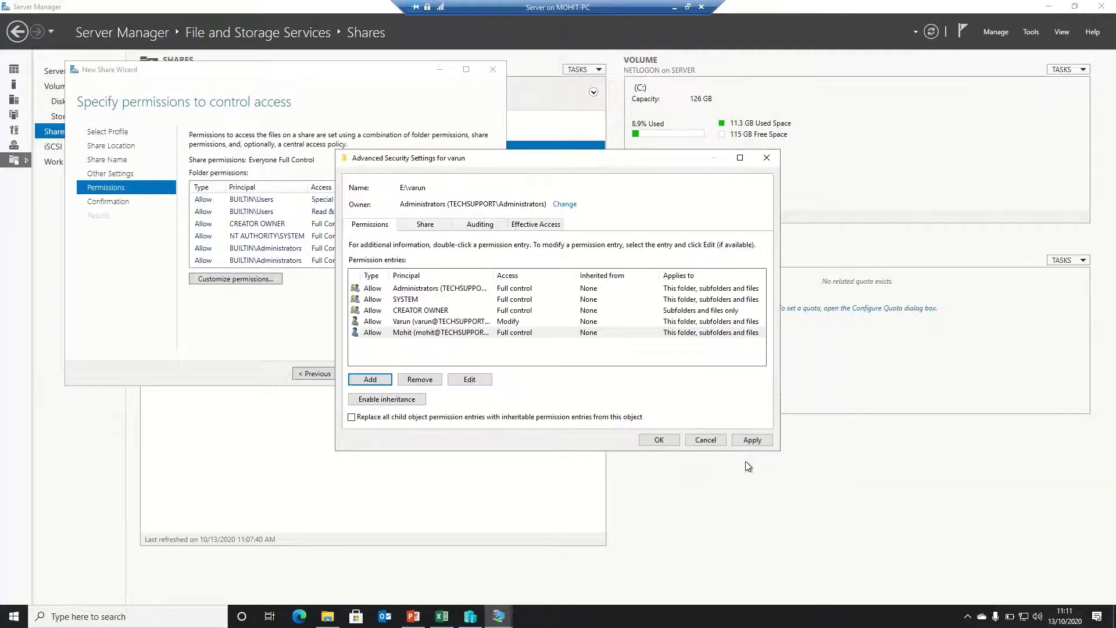
pyautogui.click(750, 440)
pyautogui.click(663, 441)
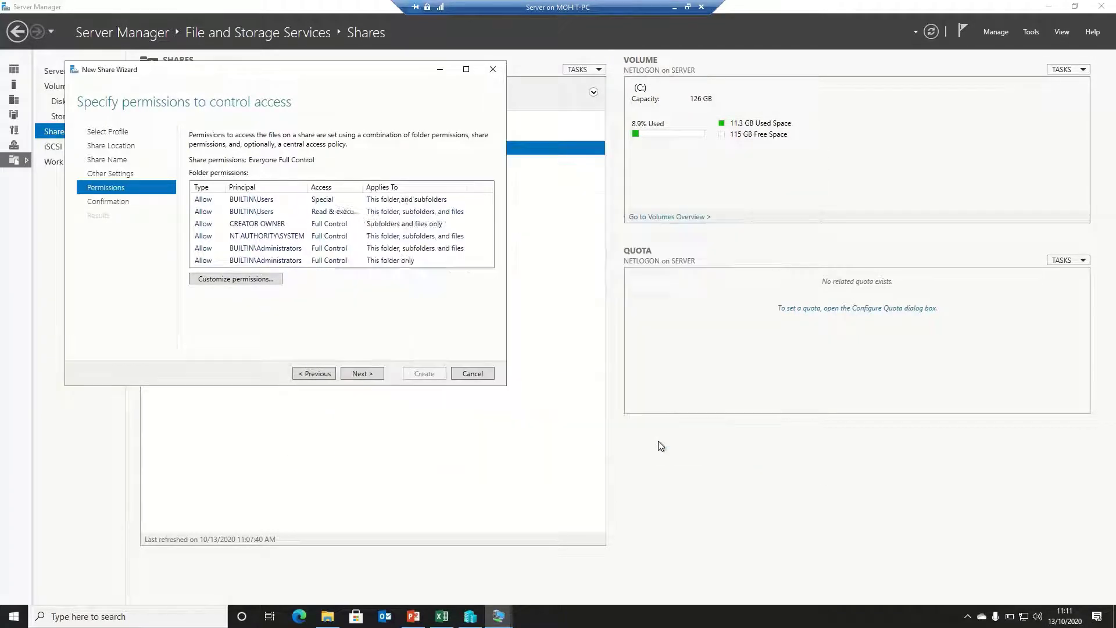
# Create the varun share at E:\varun and close the finished wizard
pyautogui.click(363, 373)
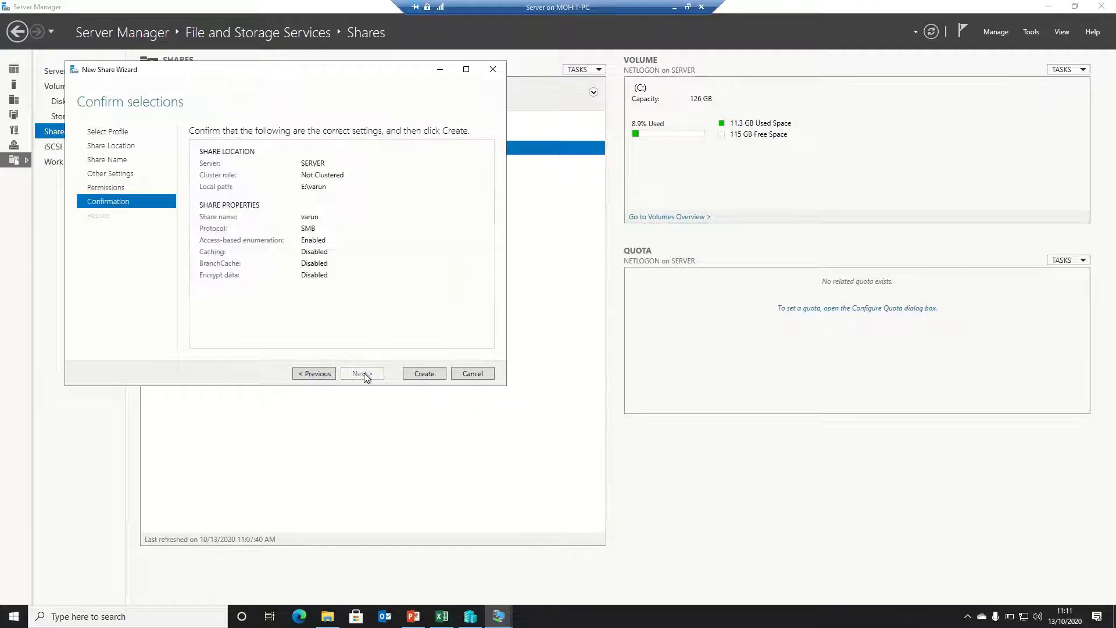
pyautogui.click(424, 373)
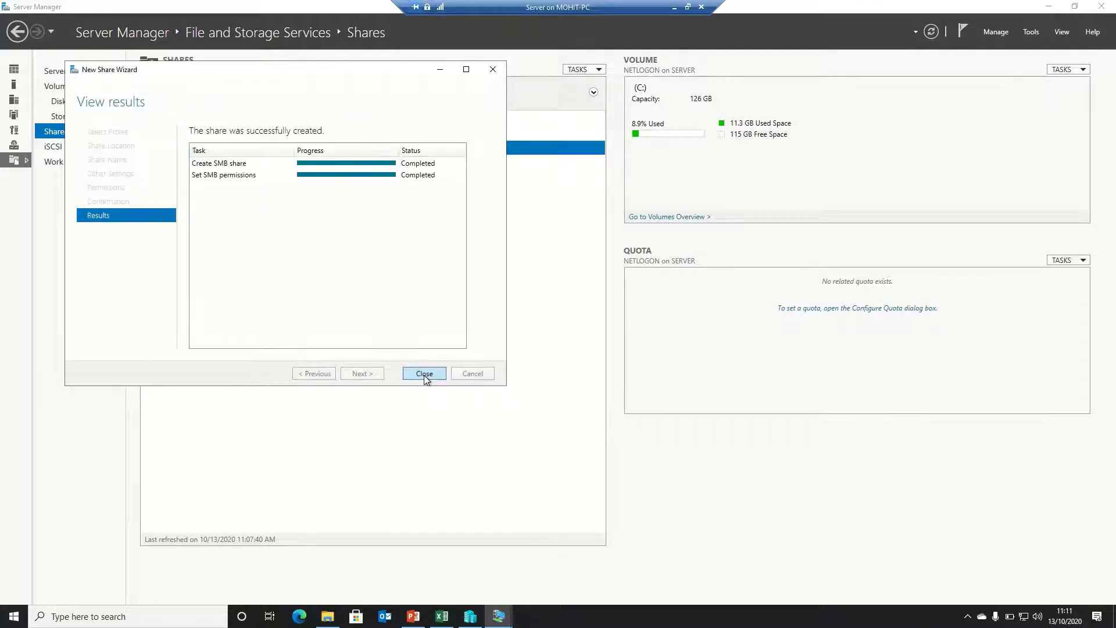
pyautogui.click(424, 374)
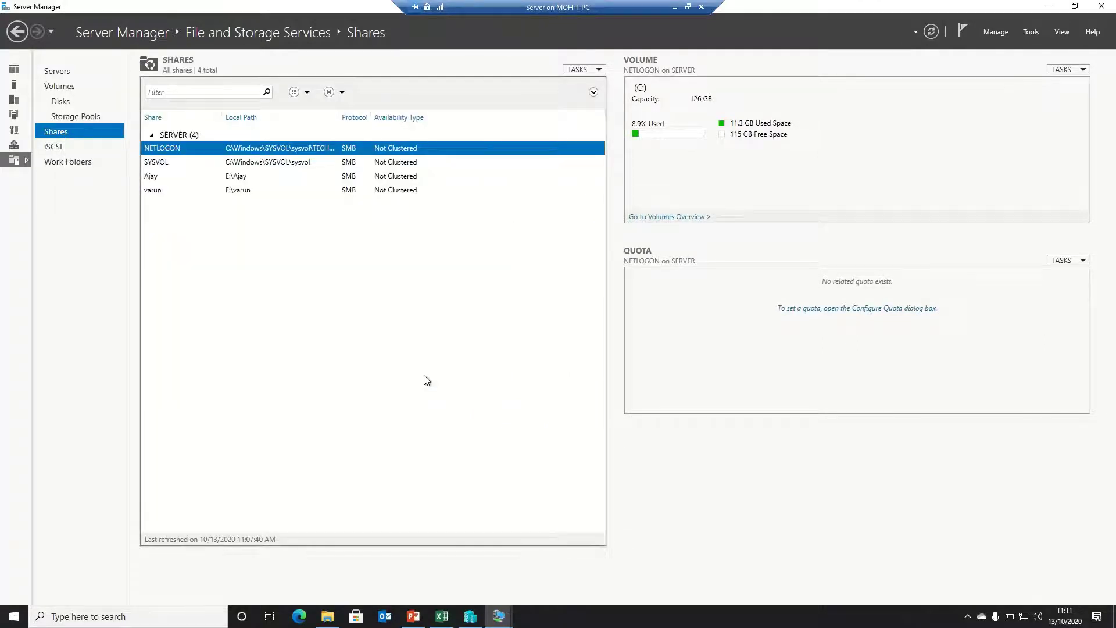
pyautogui.click(600, 70)
# Start a quick SMB share on the custom path E:\mohit, keeping the name mohit
pyautogui.click(602, 82)
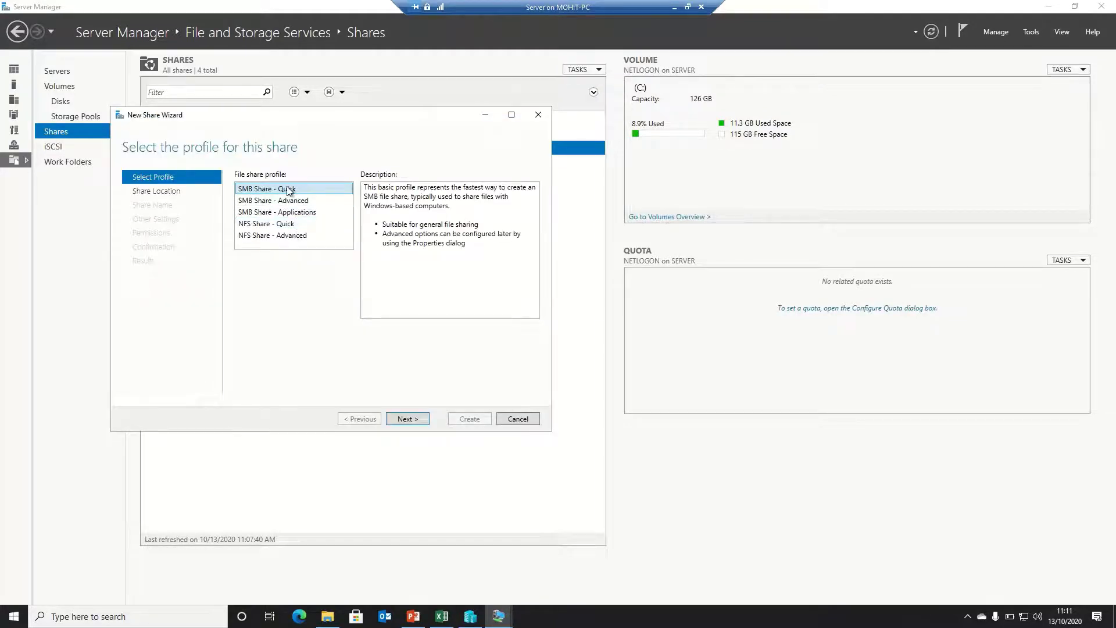
pyautogui.click(415, 419)
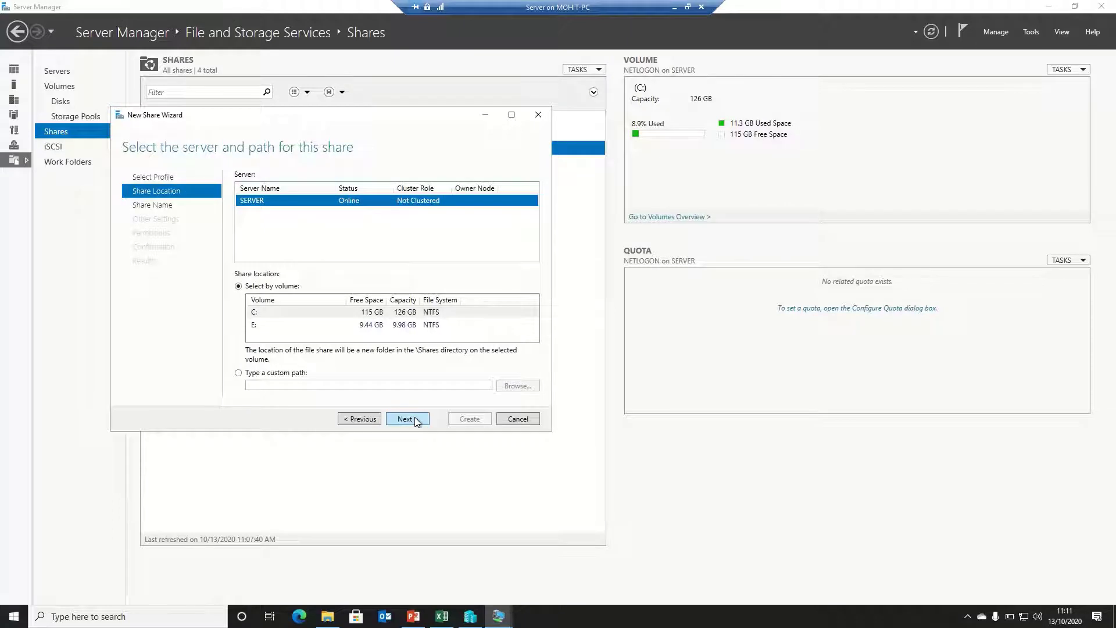
pyautogui.click(299, 376)
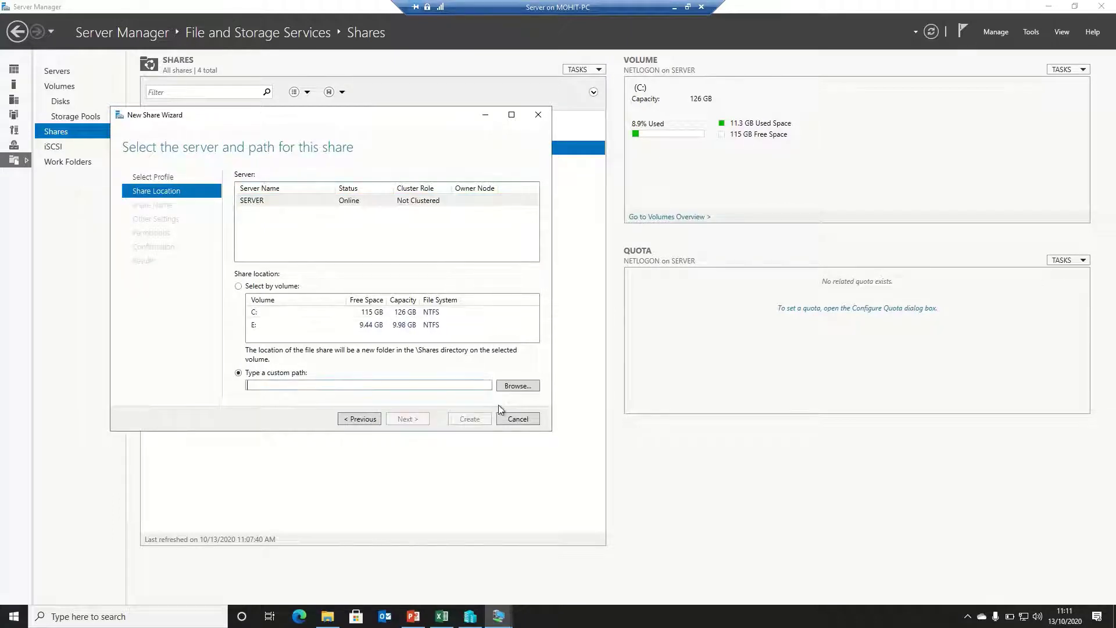
pyautogui.click(517, 386)
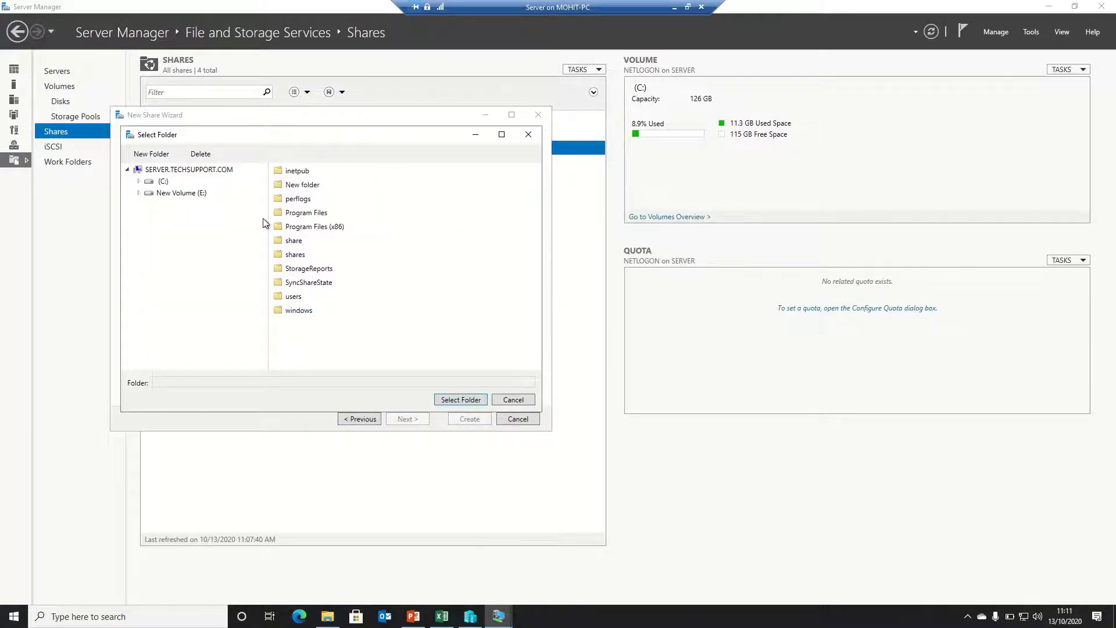
pyautogui.click(199, 194)
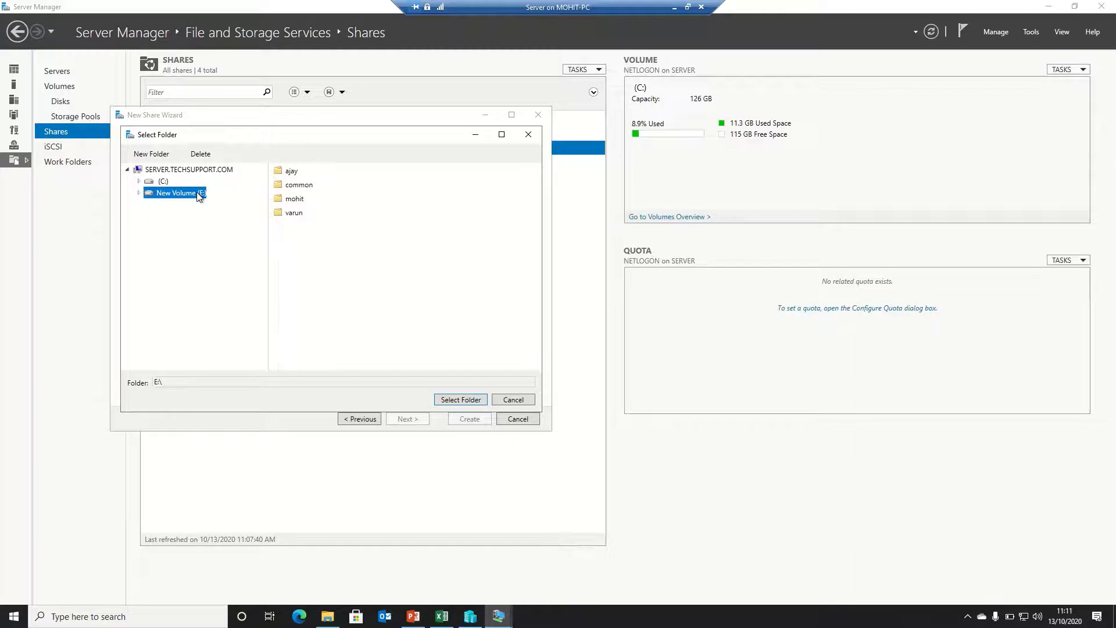
pyautogui.doubleClick(291, 201)
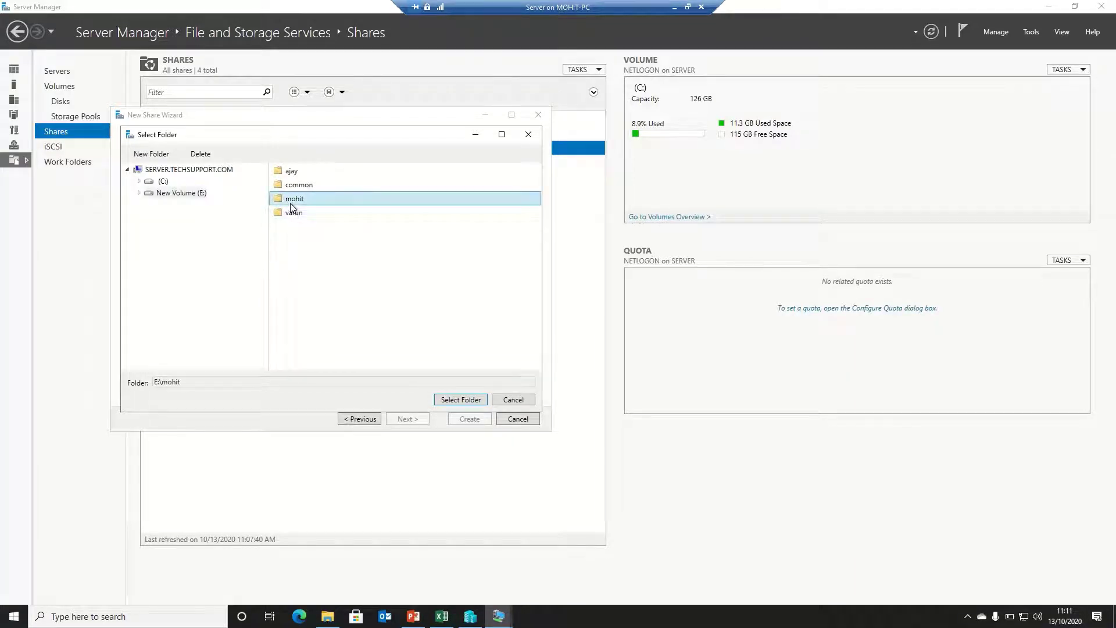
pyautogui.click(460, 400)
pyautogui.click(407, 419)
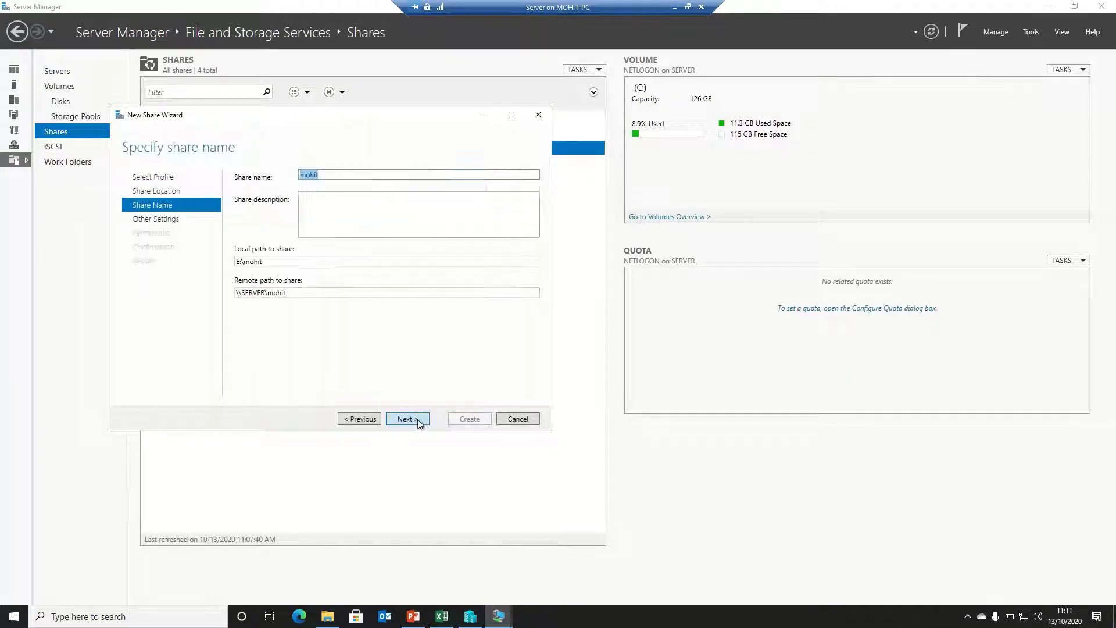
pyautogui.click(407, 419)
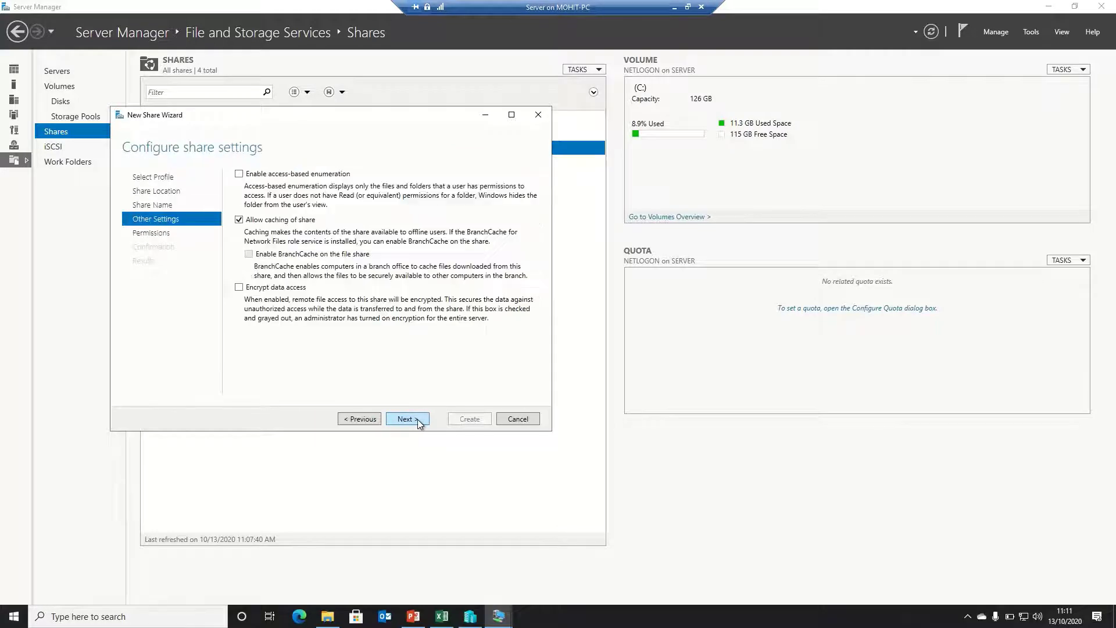
# Enable access-based enumeration, disable share caching, and go to the folder's advanced permissions
pyautogui.click(265, 175)
pyautogui.click(268, 221)
pyautogui.click(409, 421)
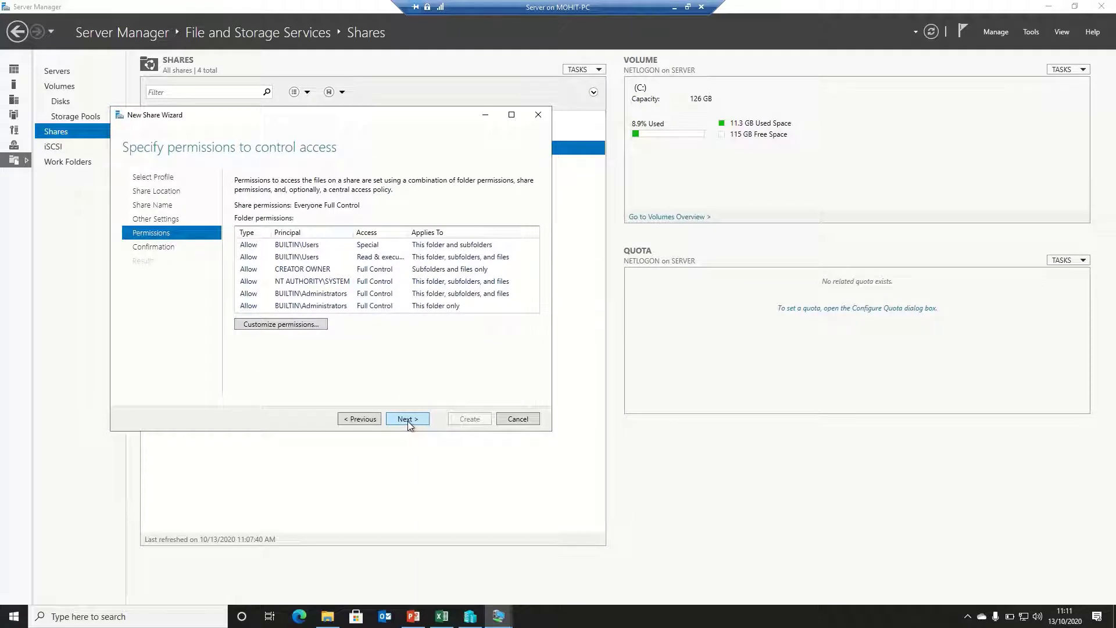
pyautogui.click(275, 323)
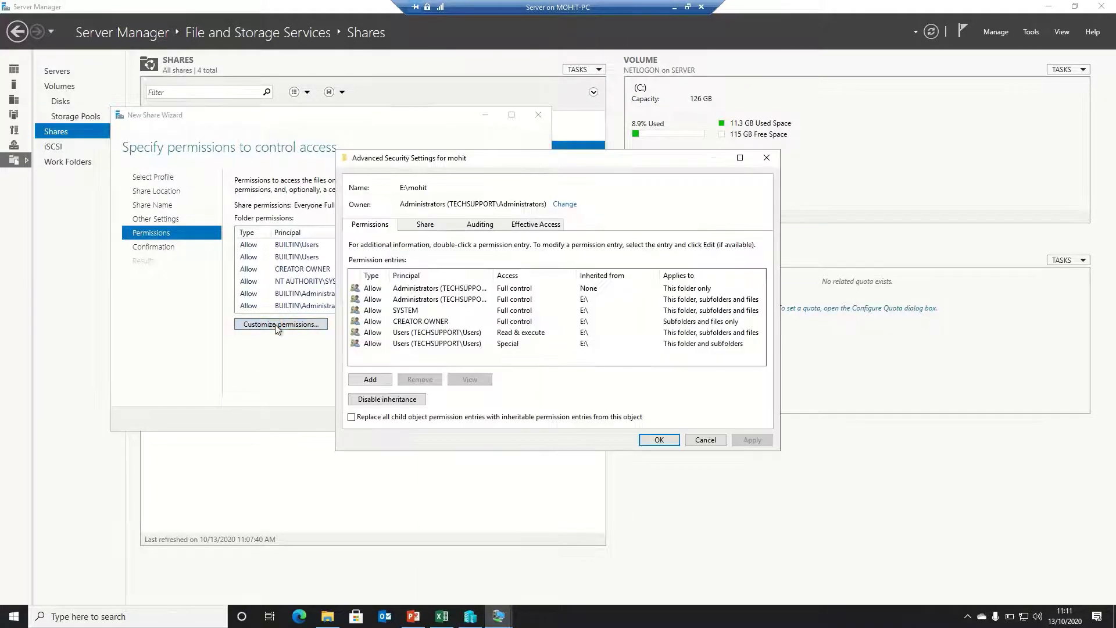
# Disable inheritance on mohit, converting entries, and remove both Users permission entries
pyautogui.click(407, 400)
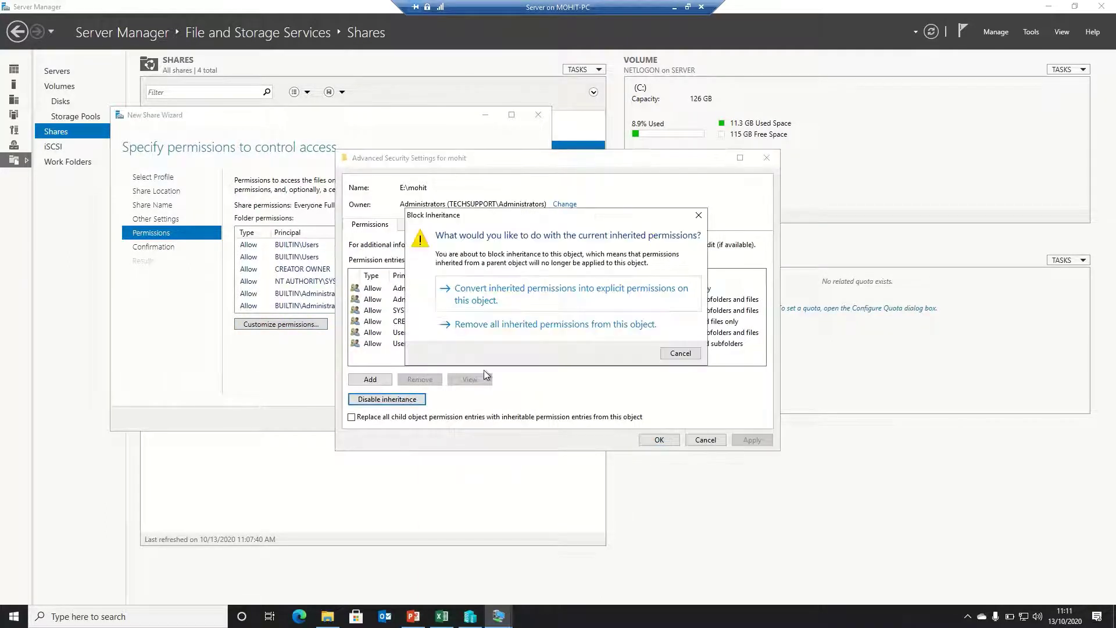
pyautogui.click(465, 296)
pyautogui.click(423, 323)
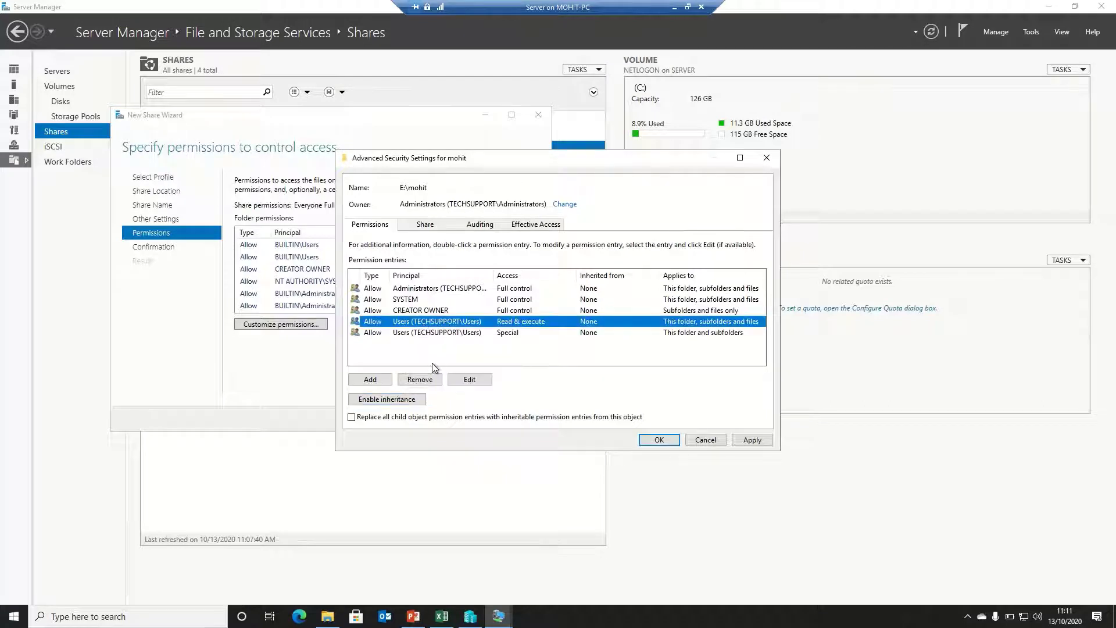
pyautogui.click(420, 379)
pyautogui.click(424, 323)
pyautogui.click(420, 379)
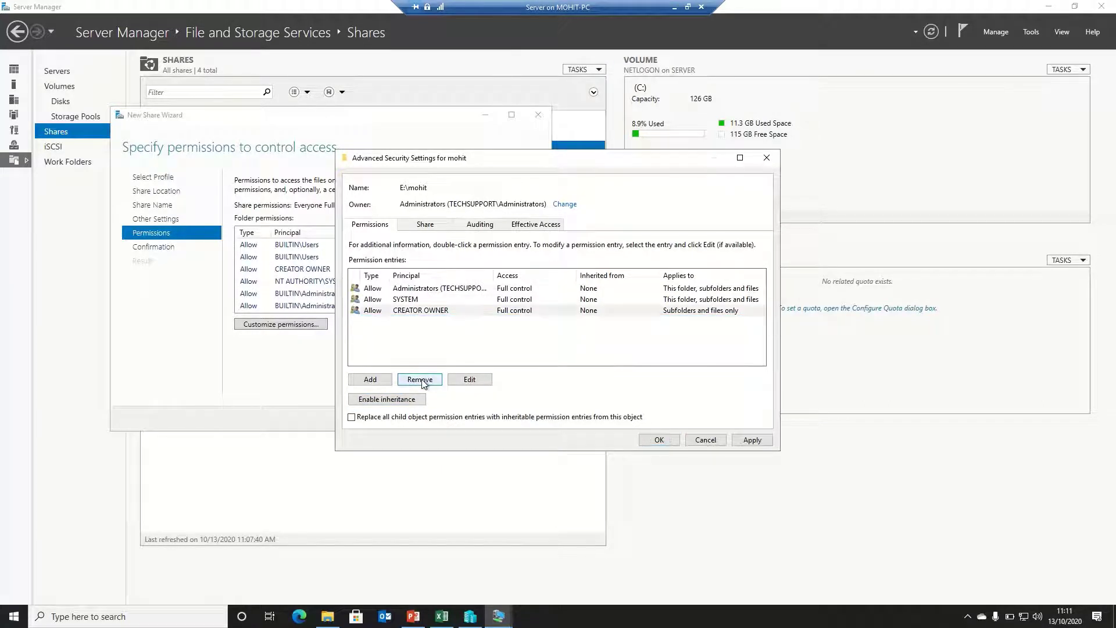
# Add the mohit user with Full control and apply the folder permissions
pyautogui.click(378, 379)
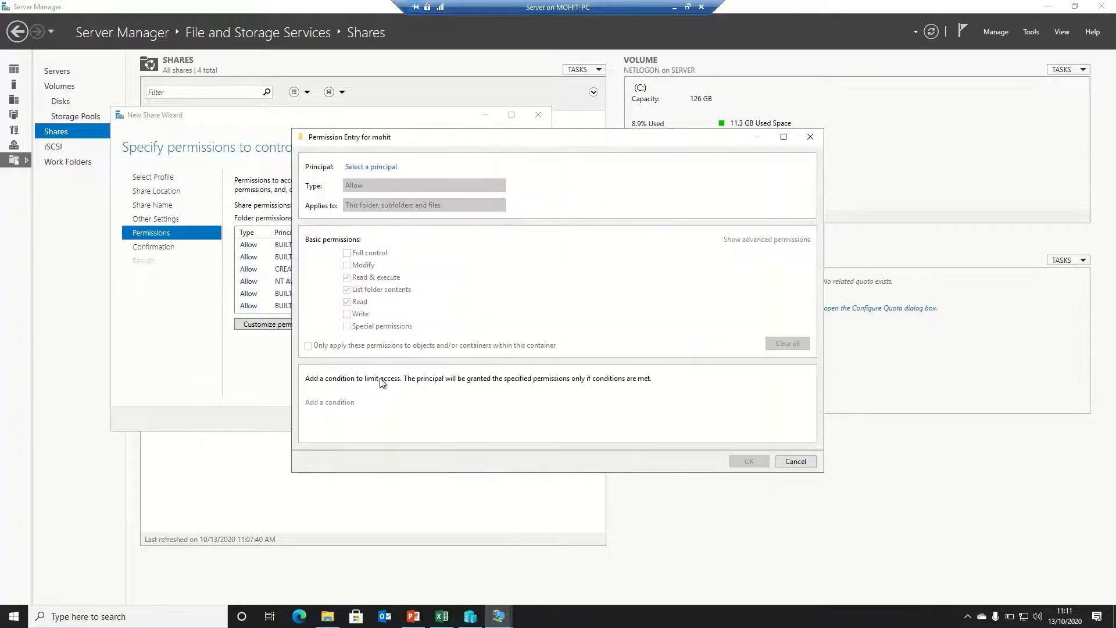
pyautogui.click(367, 169)
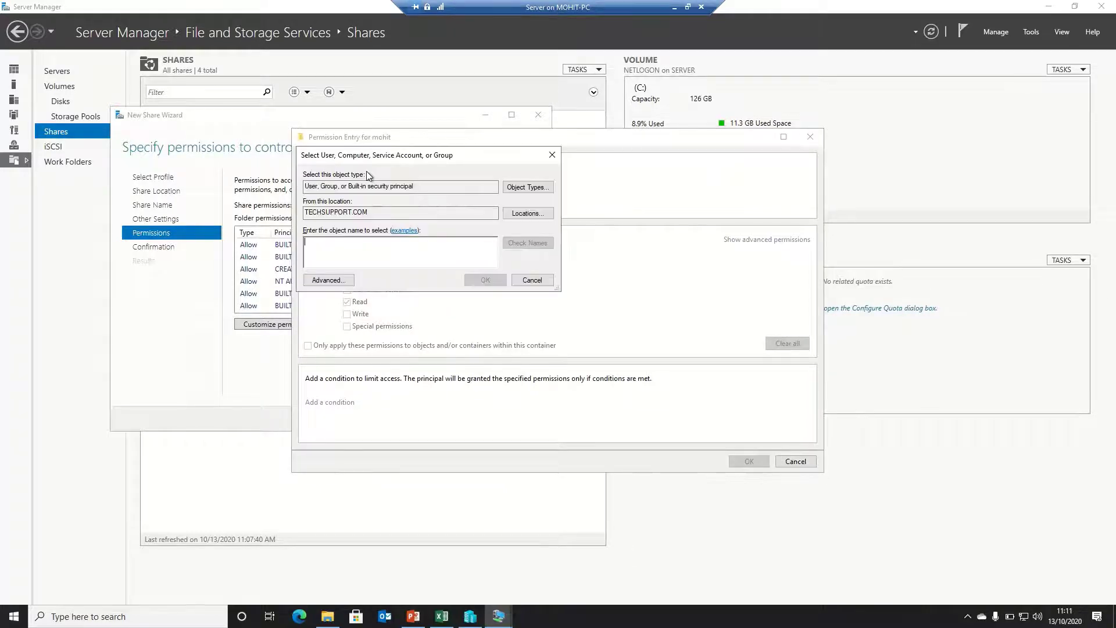
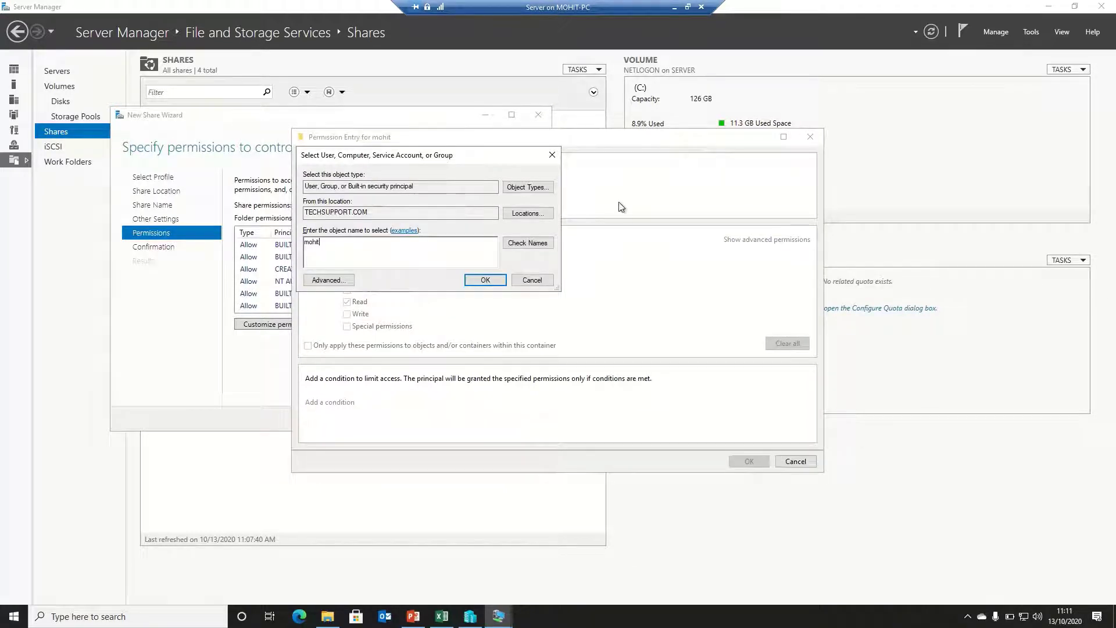
pyautogui.click(500, 280)
pyautogui.click(370, 253)
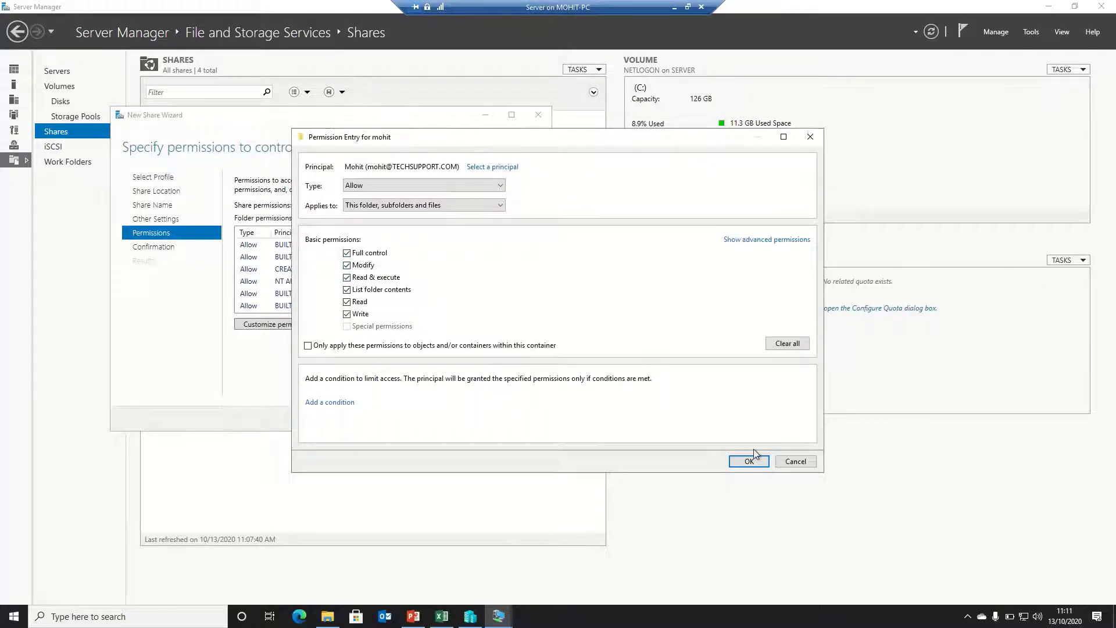
pyautogui.click(749, 461)
pyautogui.click(751, 441)
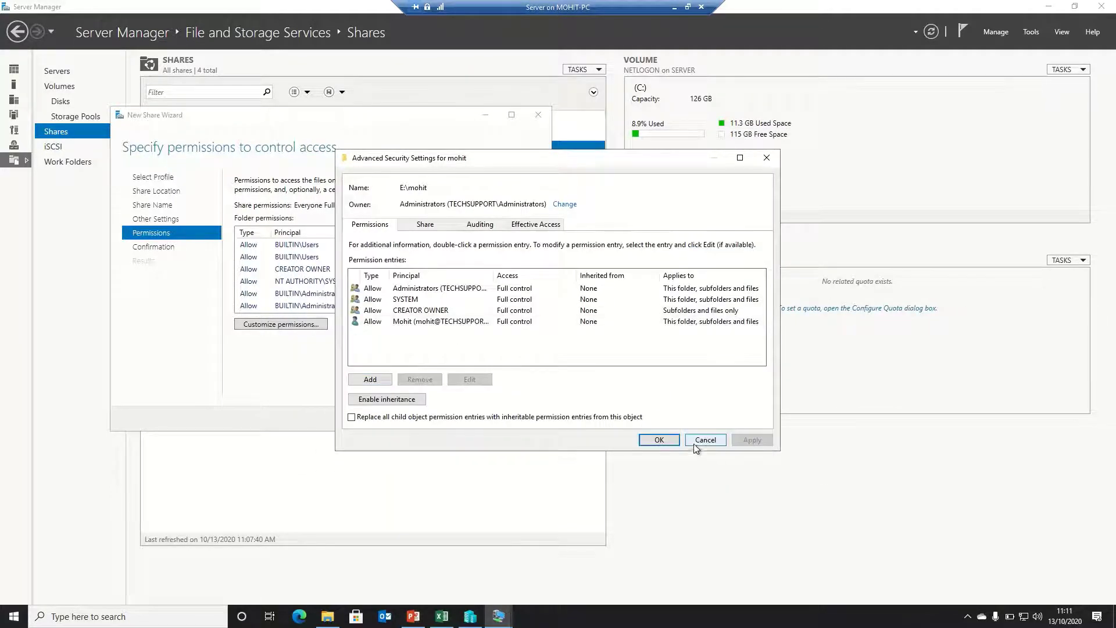
pyautogui.click(657, 439)
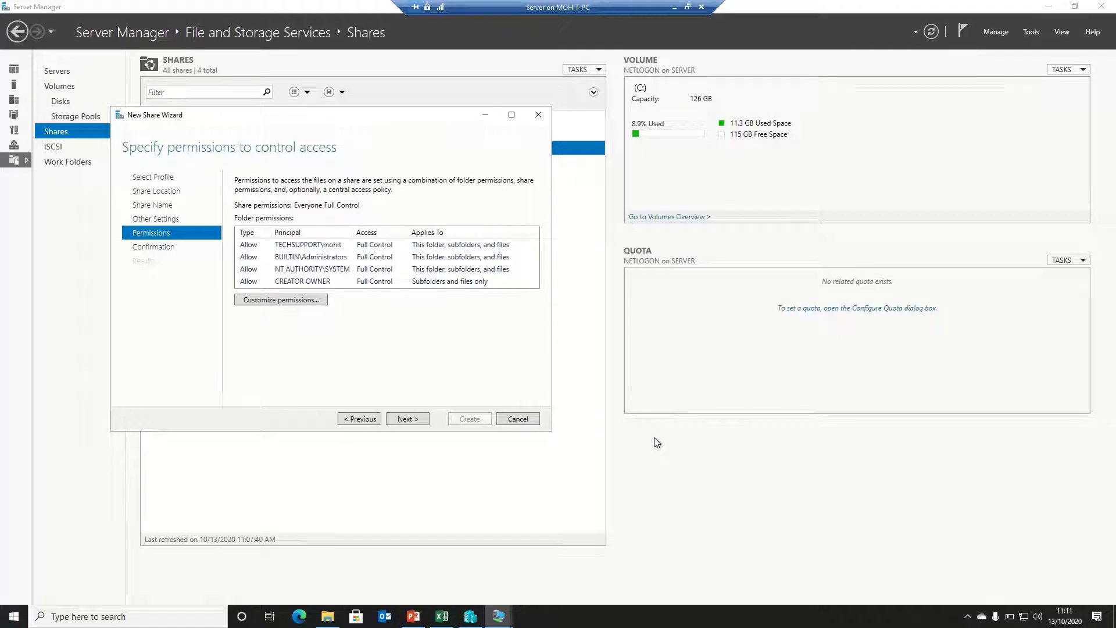
# Confirm and create the mohit share, then close the wizard
pyautogui.click(422, 419)
pyautogui.click(483, 419)
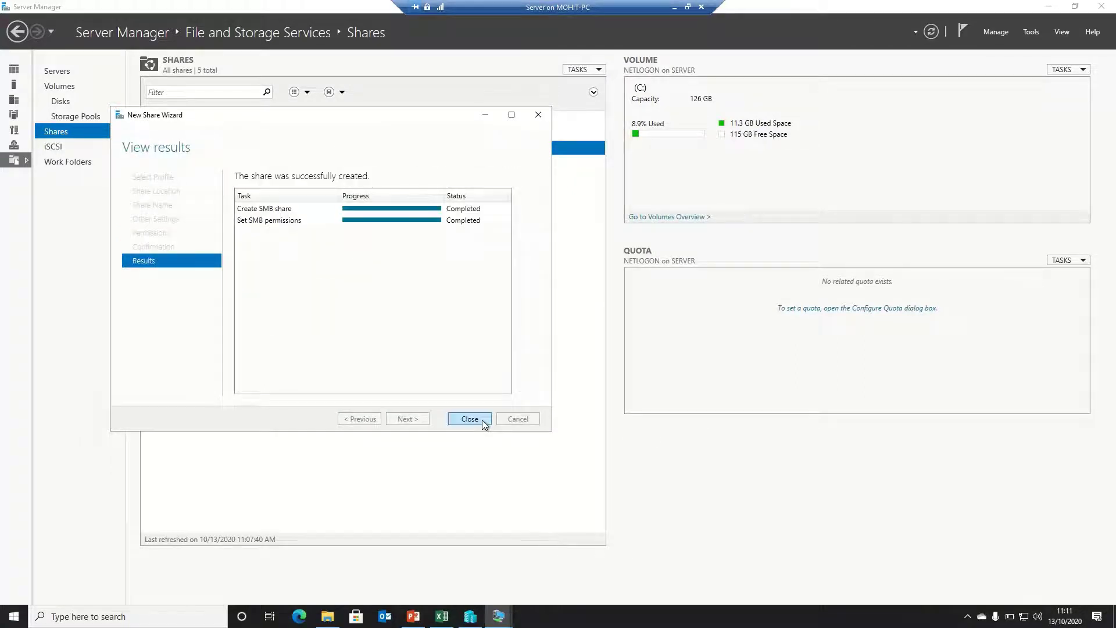
pyautogui.click(483, 420)
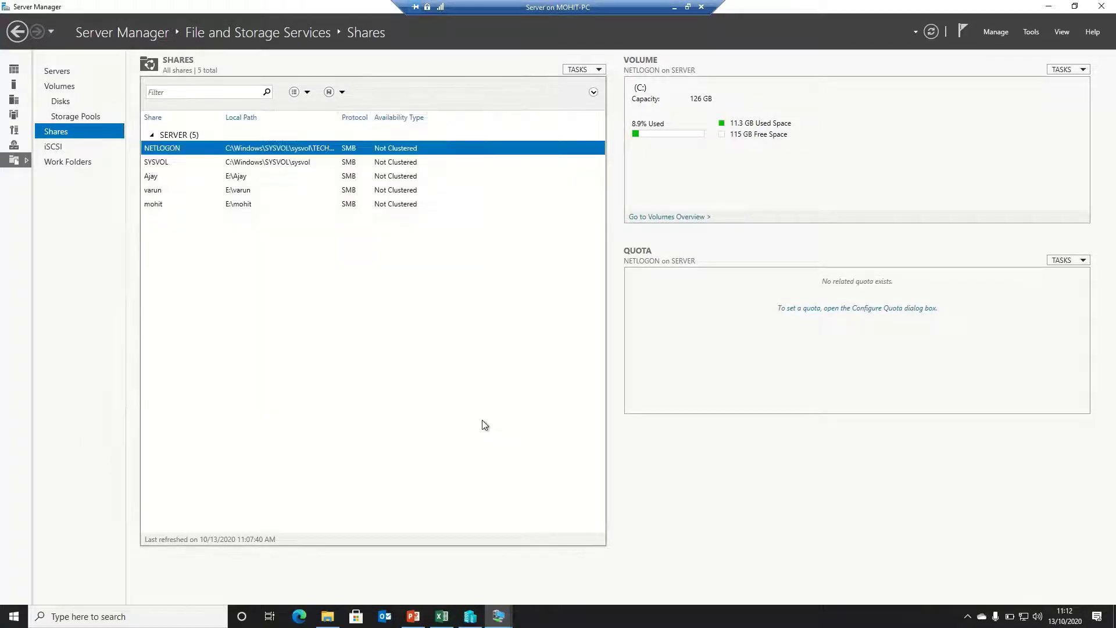
# Begin a new quick SMB share using the custom path E:\common
pyautogui.click(599, 70)
pyautogui.click(593, 89)
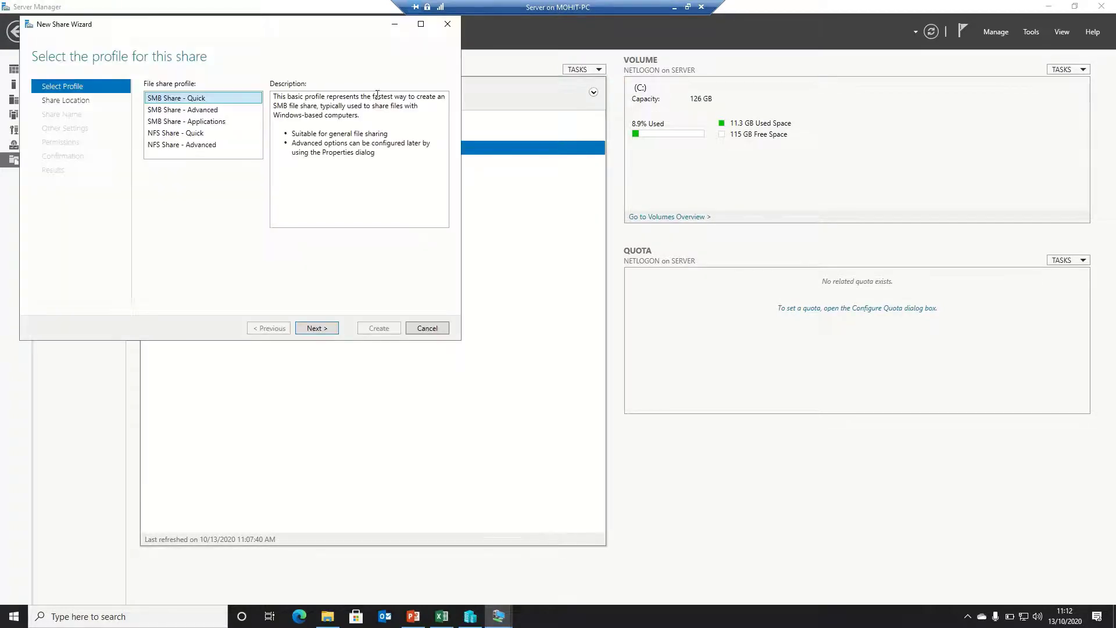
pyautogui.click(316, 328)
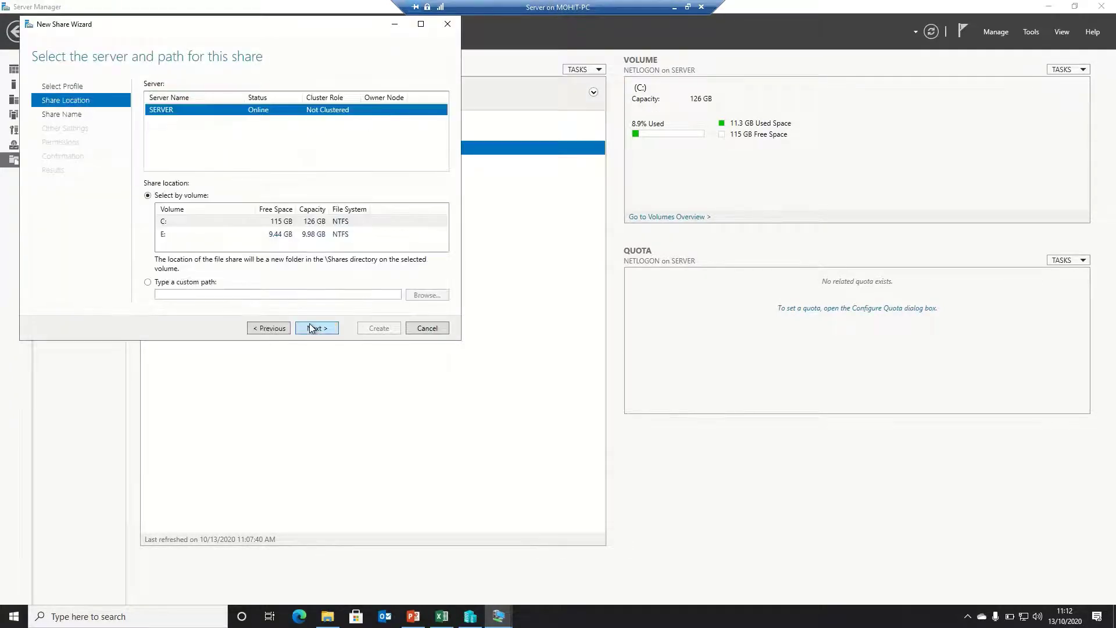
pyautogui.click(203, 285)
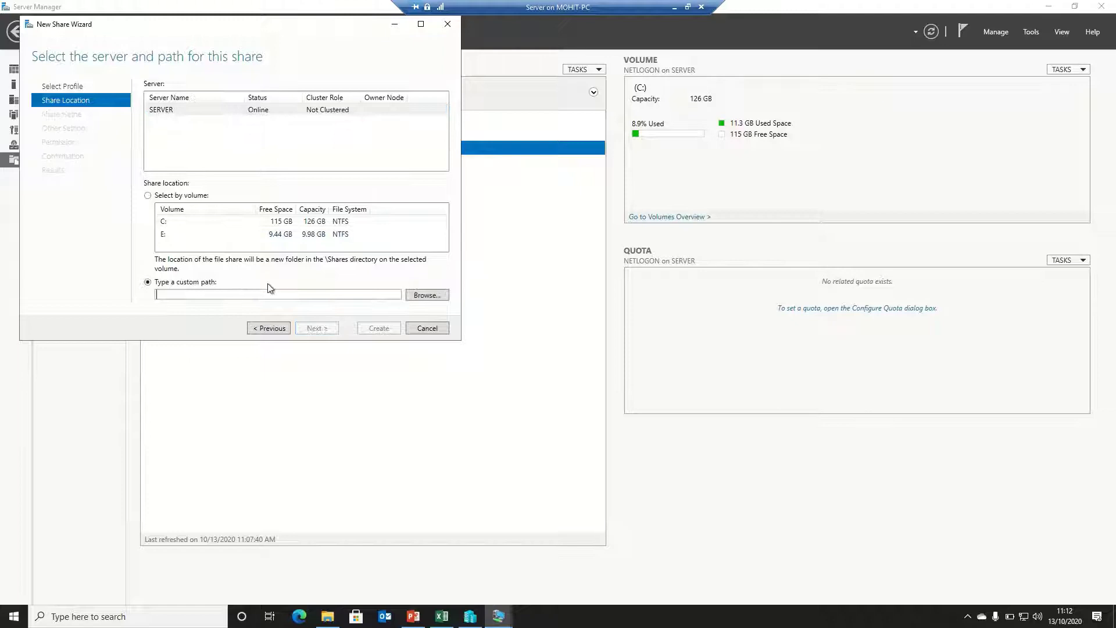
pyautogui.click(428, 296)
pyautogui.click(91, 102)
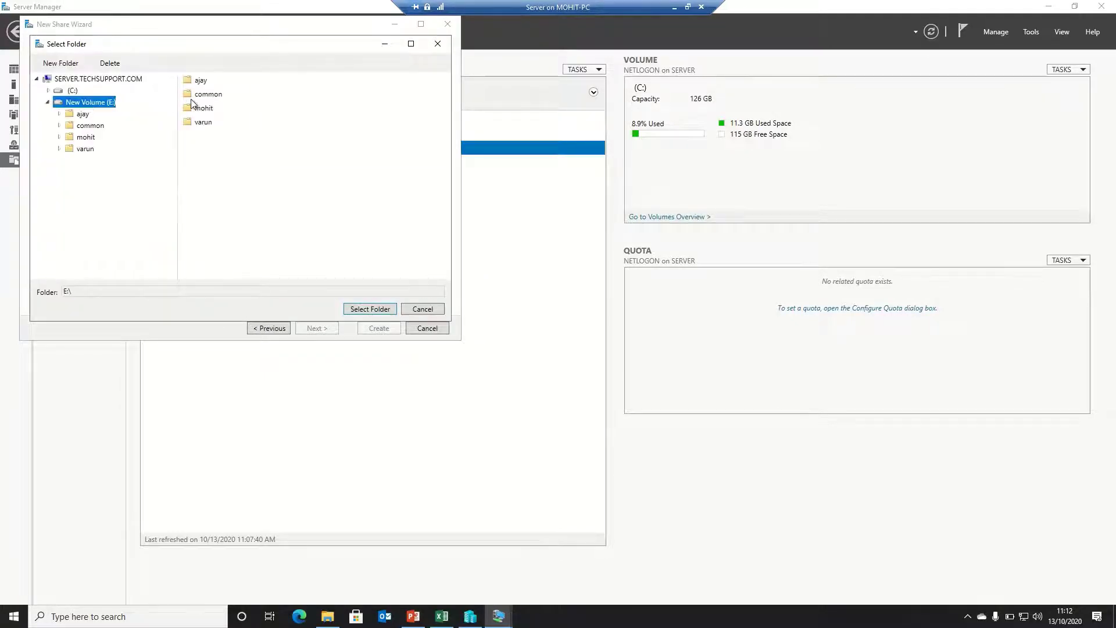
pyautogui.doubleClick(202, 95)
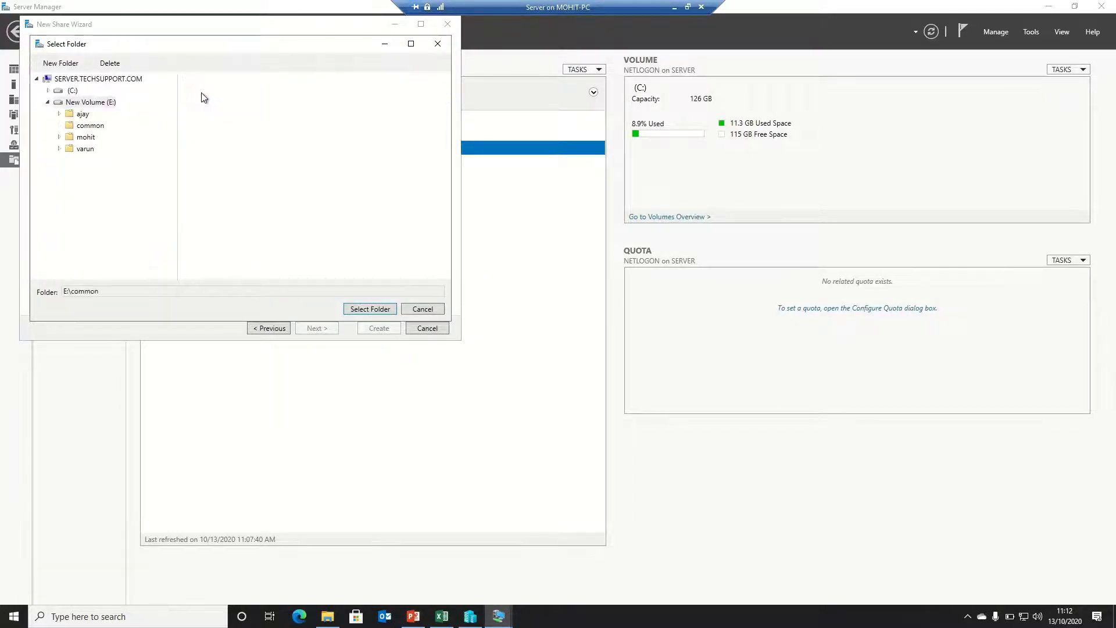
pyautogui.click(366, 309)
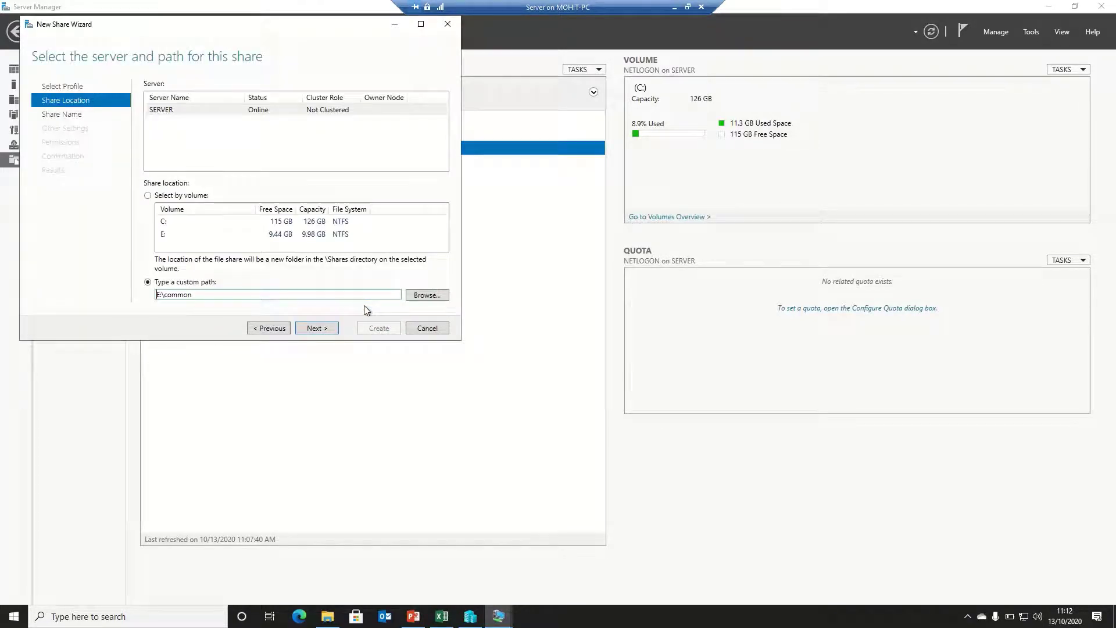
# Keep the name common, enable access-based enumeration, and go to its advanced permissions
pyautogui.click(317, 329)
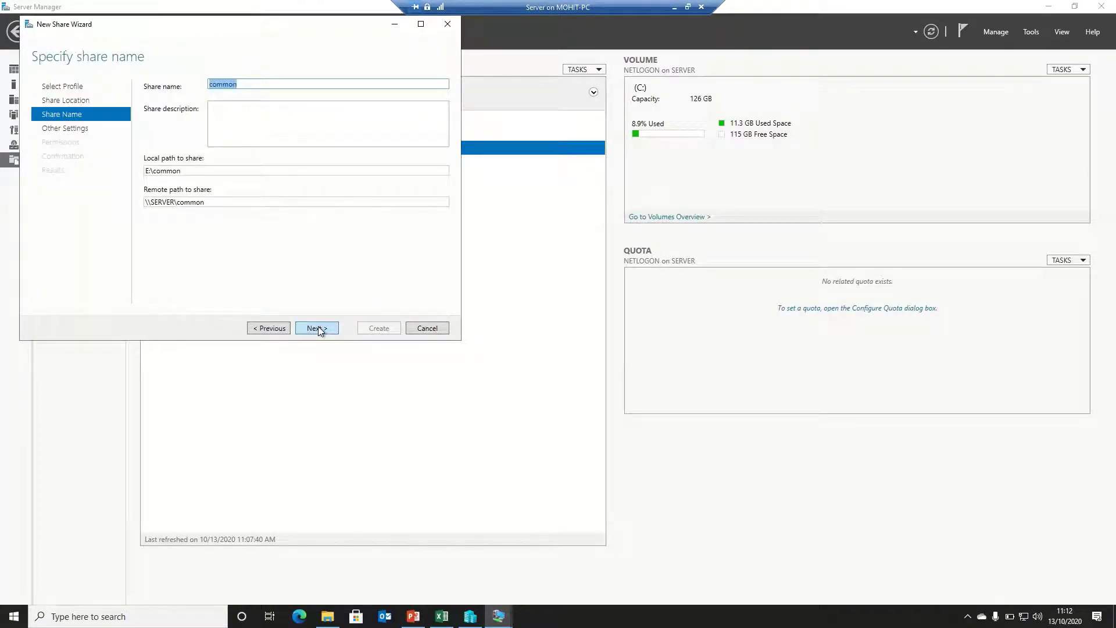
pyautogui.click(317, 329)
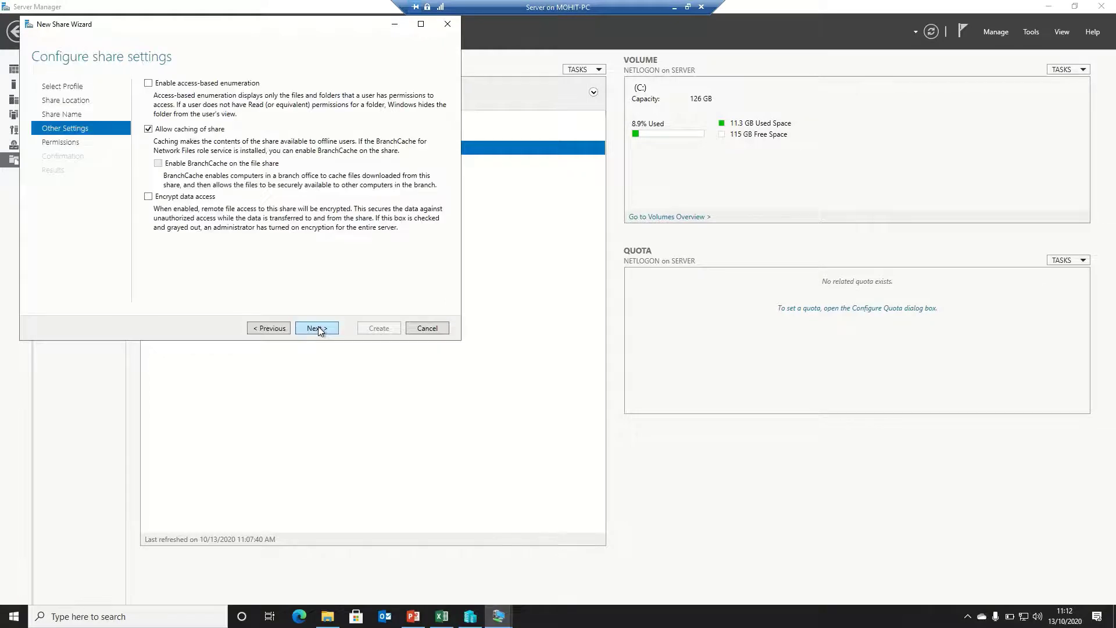
pyautogui.click(173, 85)
pyautogui.click(315, 329)
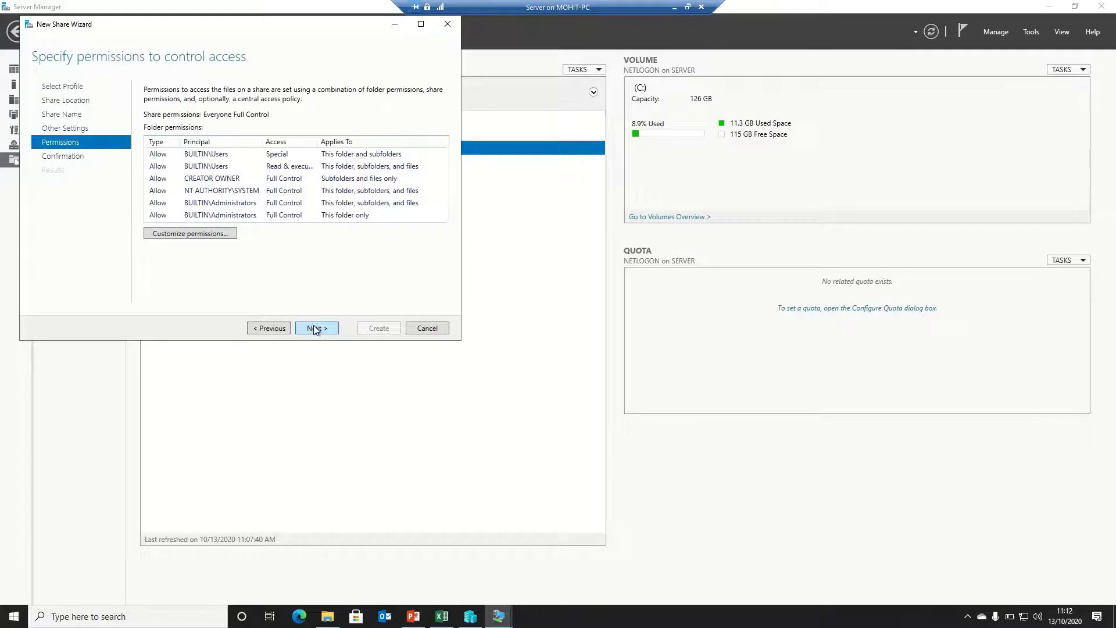
pyautogui.click(208, 238)
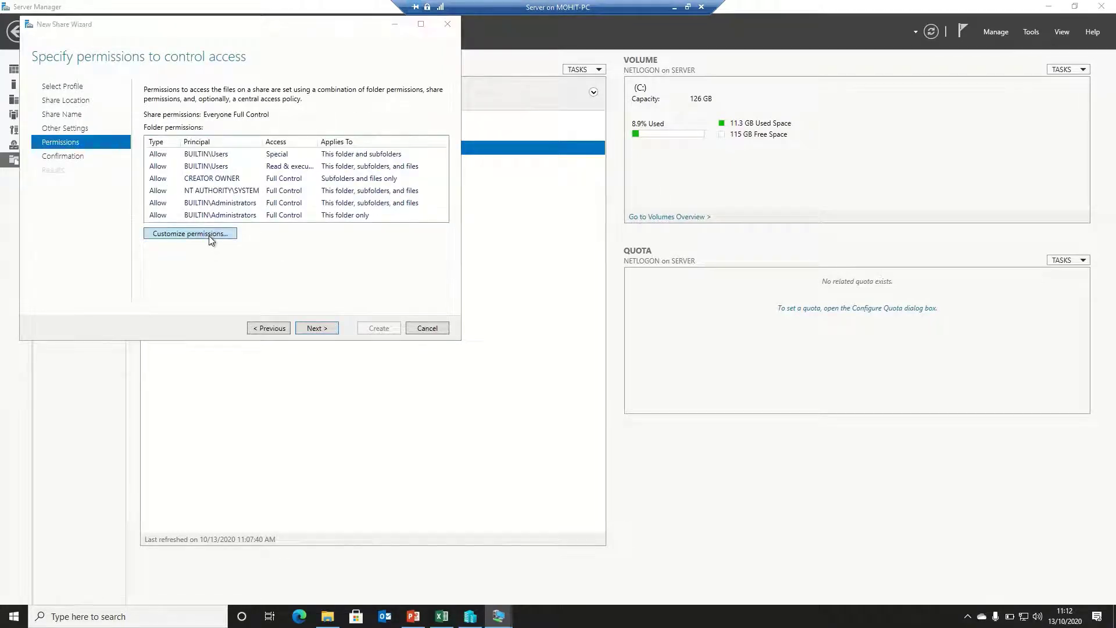
# Disable inheritance on common, converting entries, and delete both Users entries
pyautogui.click(437, 335)
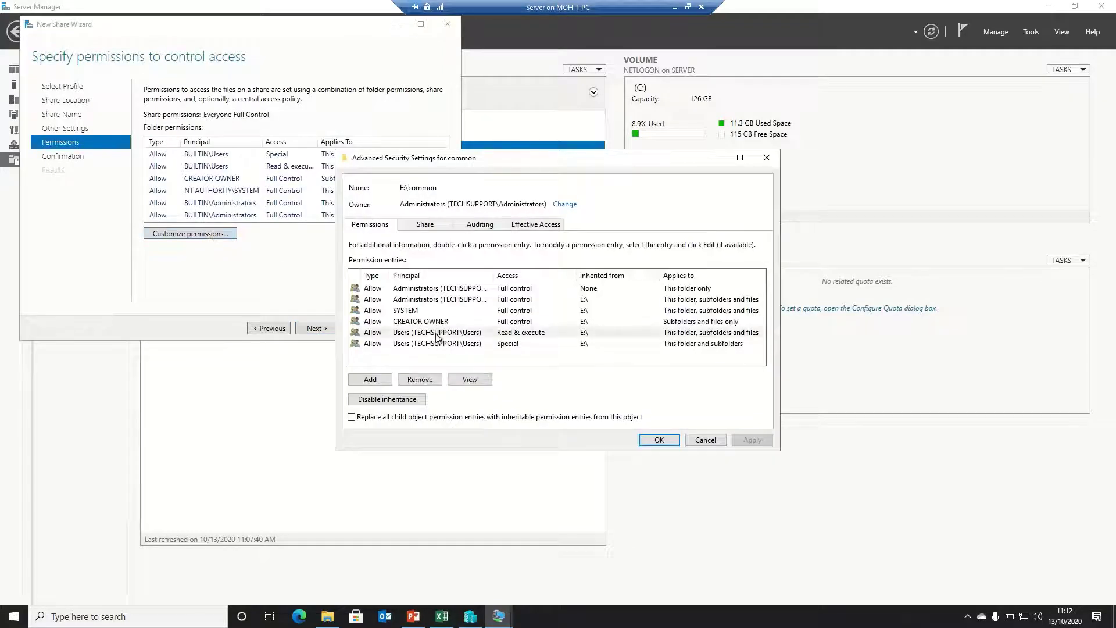
pyautogui.click(411, 400)
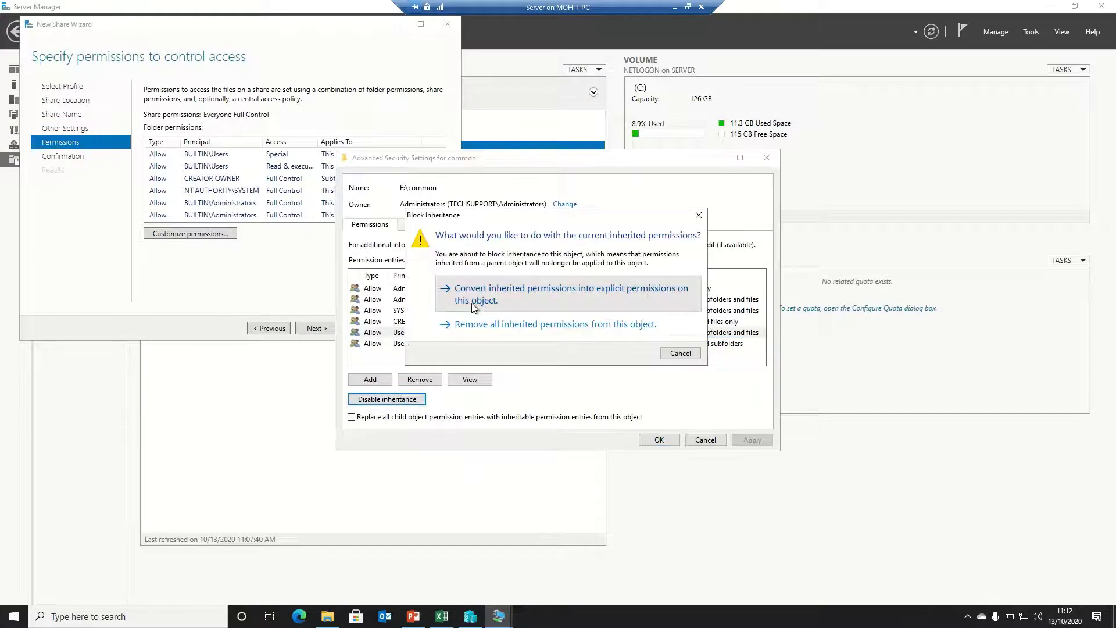
pyautogui.click(464, 313)
pyautogui.click(443, 321)
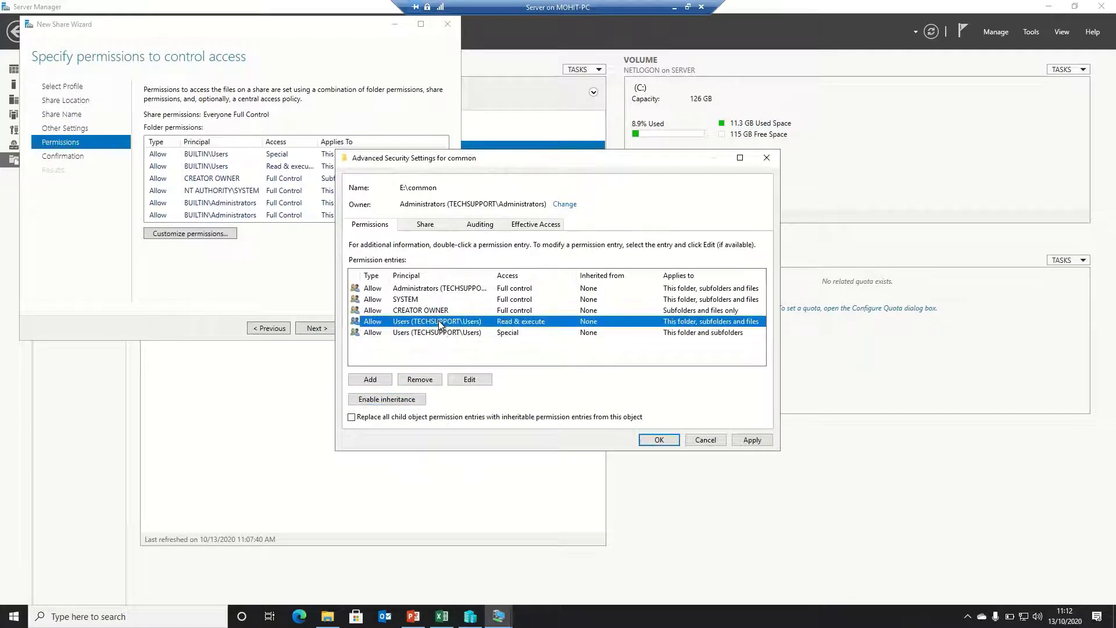
pyautogui.click(421, 381)
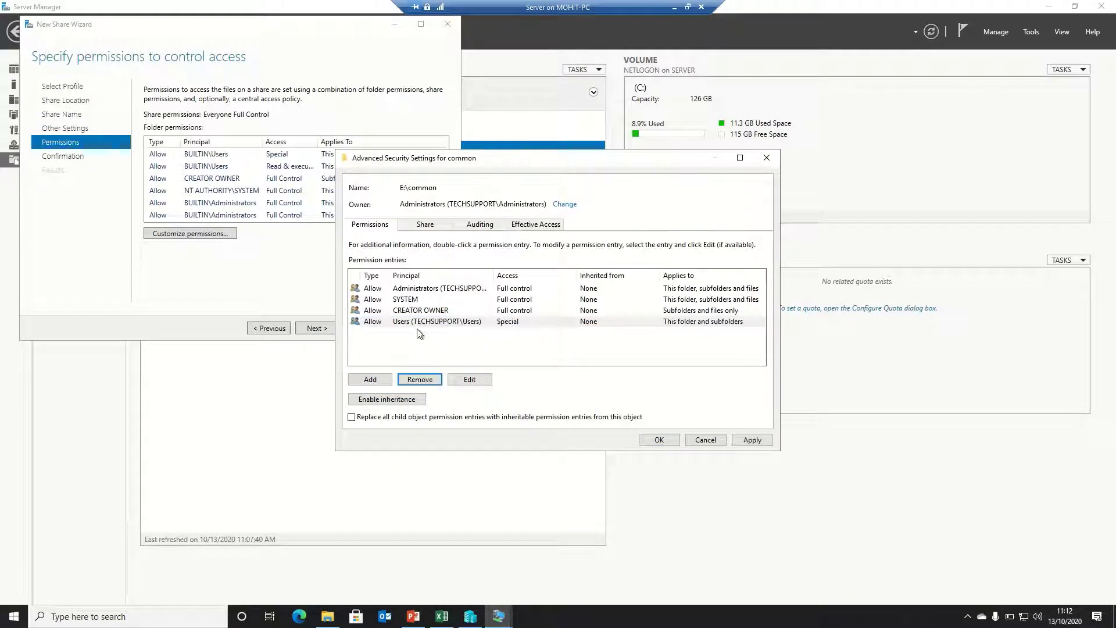
pyautogui.click(419, 381)
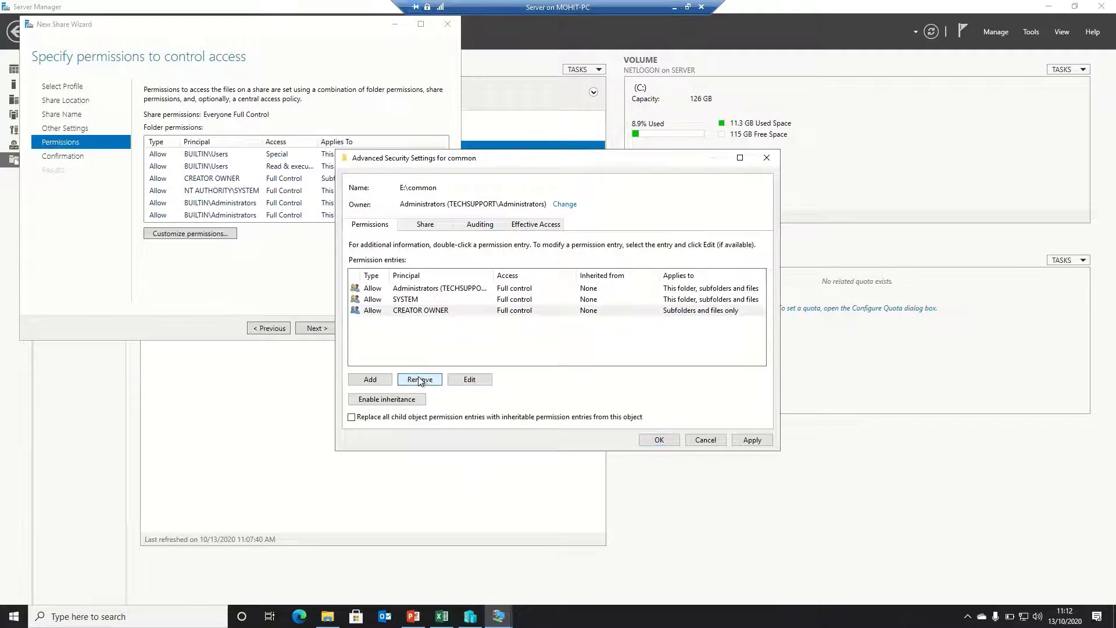
# Add Domain Users with Modify permission on common and apply
pyautogui.click(389, 381)
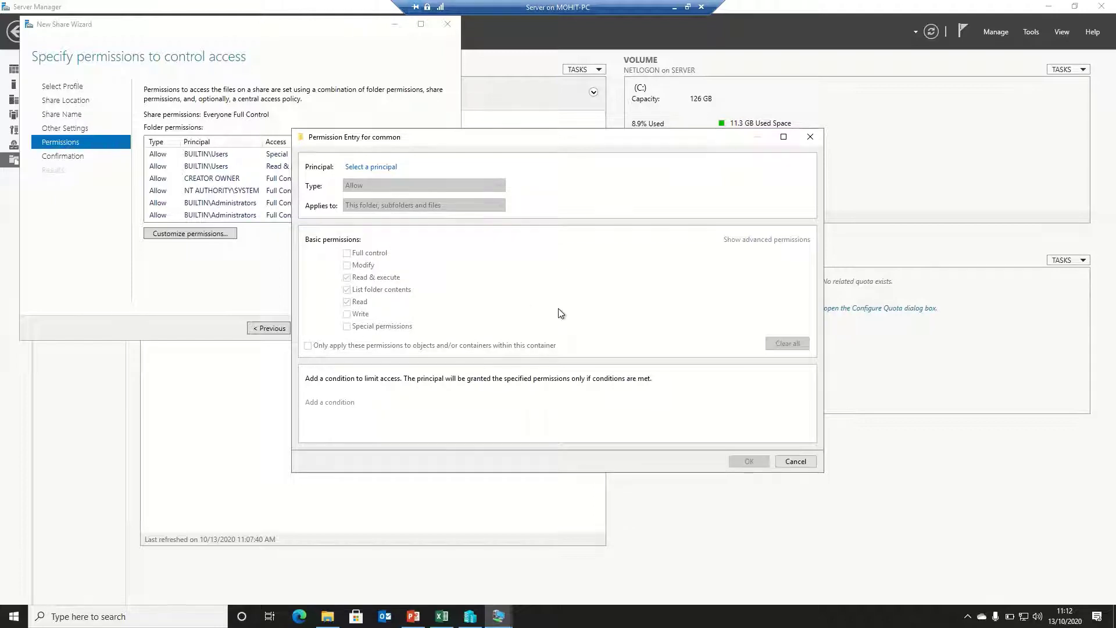
pyautogui.click(367, 168)
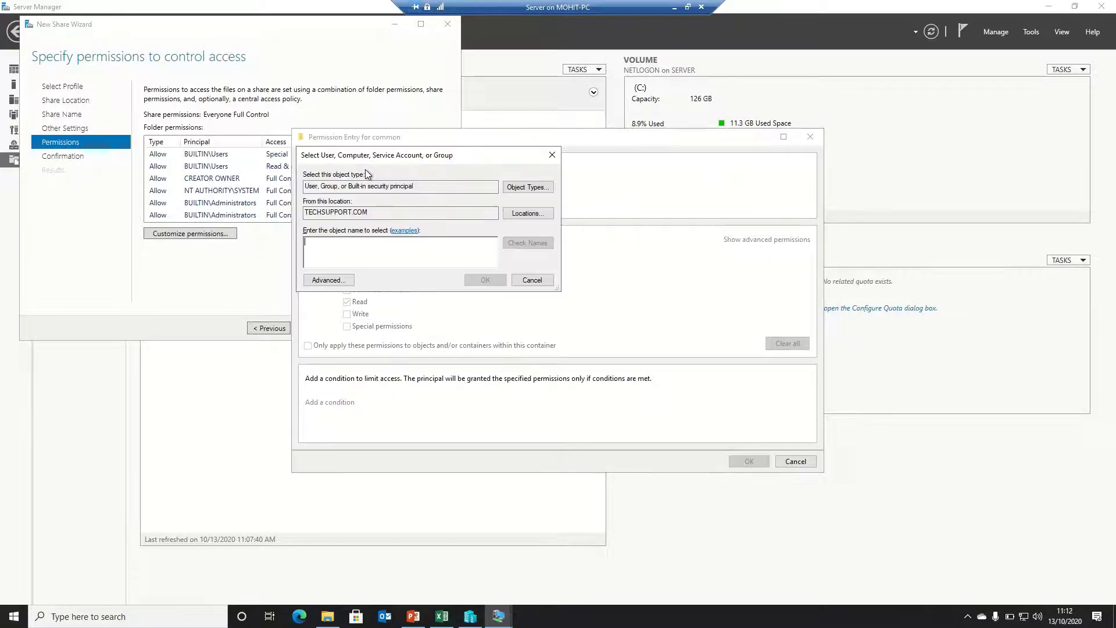
pyautogui.write('domain ')
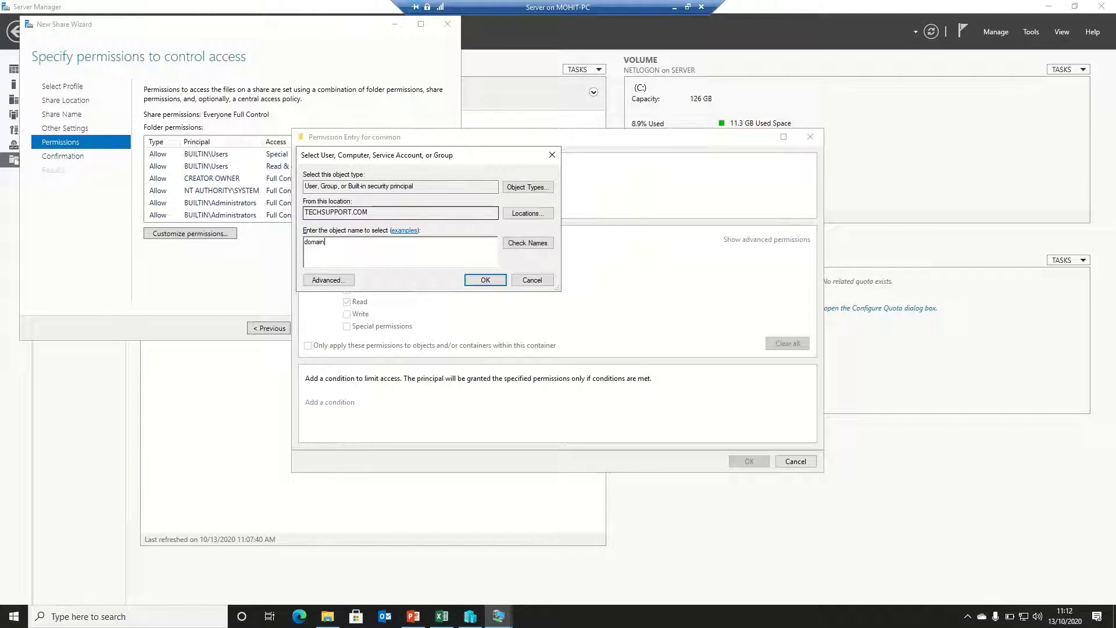
pyautogui.write('users')
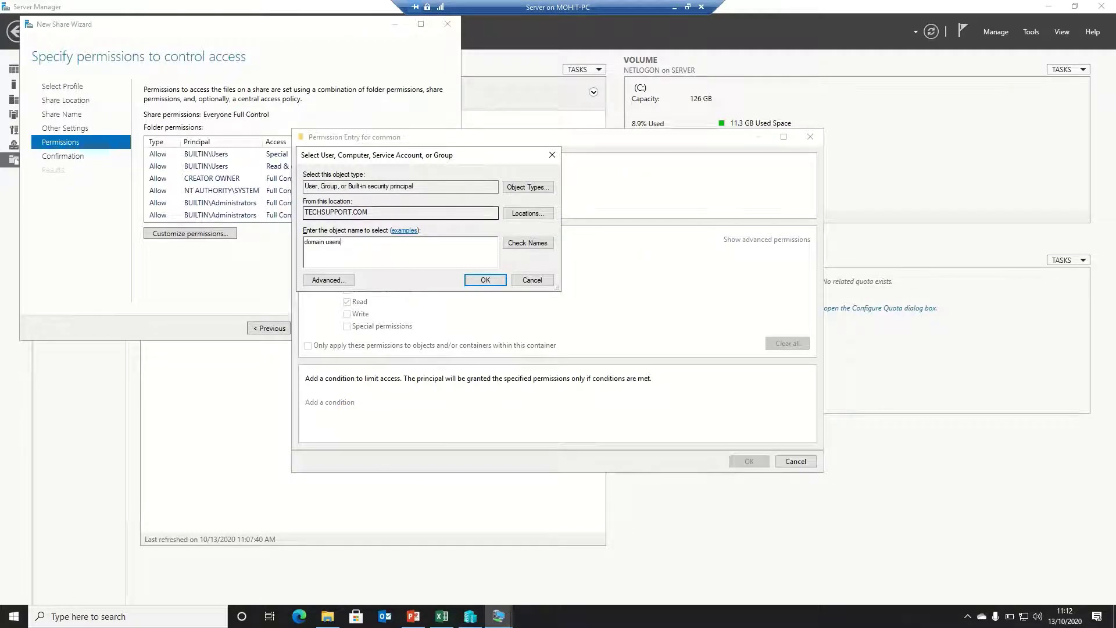
pyautogui.click(528, 243)
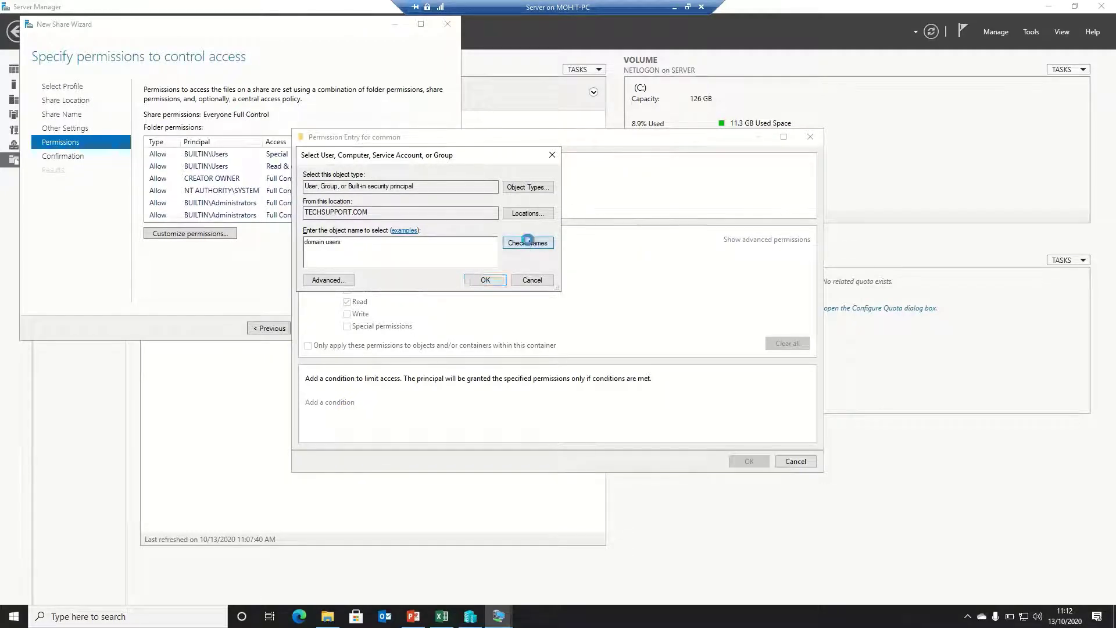
pyautogui.click(488, 281)
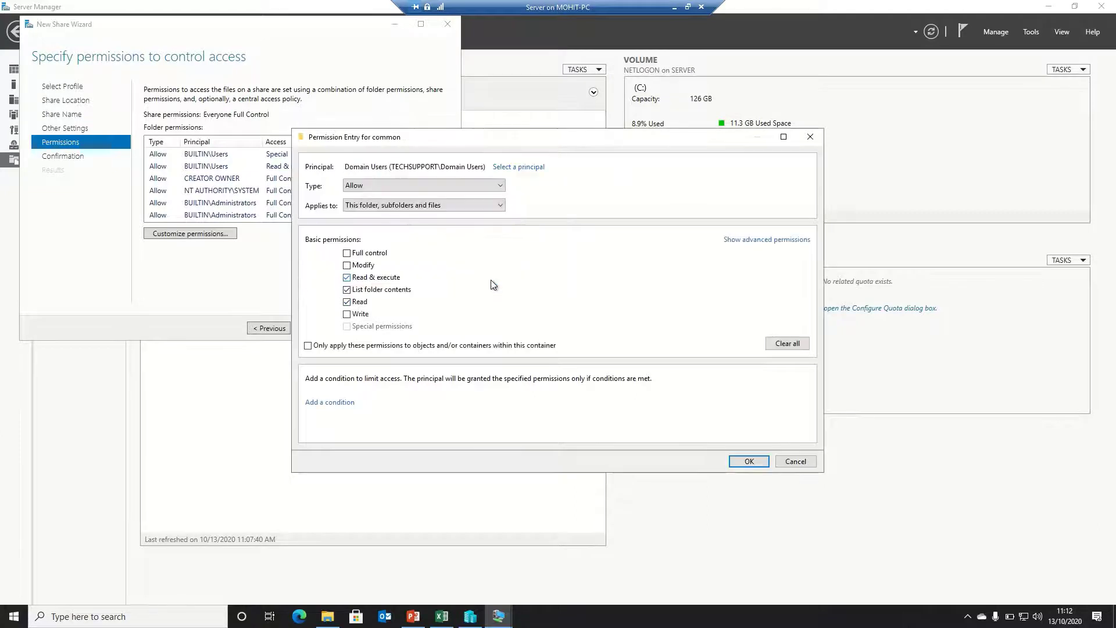
pyautogui.click(371, 266)
pyautogui.click(743, 462)
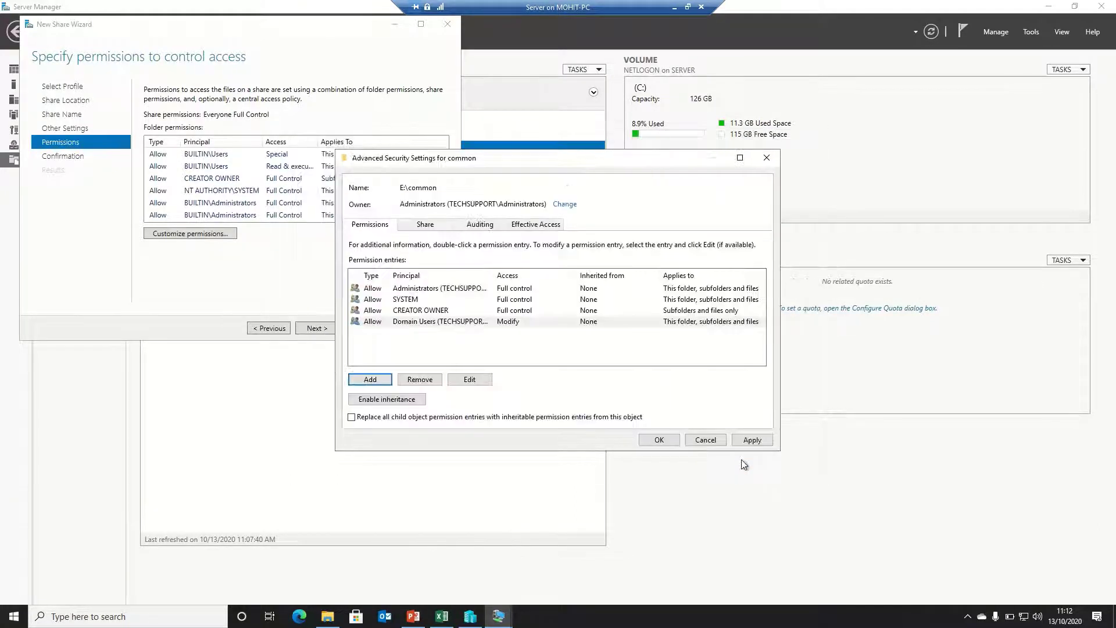
pyautogui.click(755, 442)
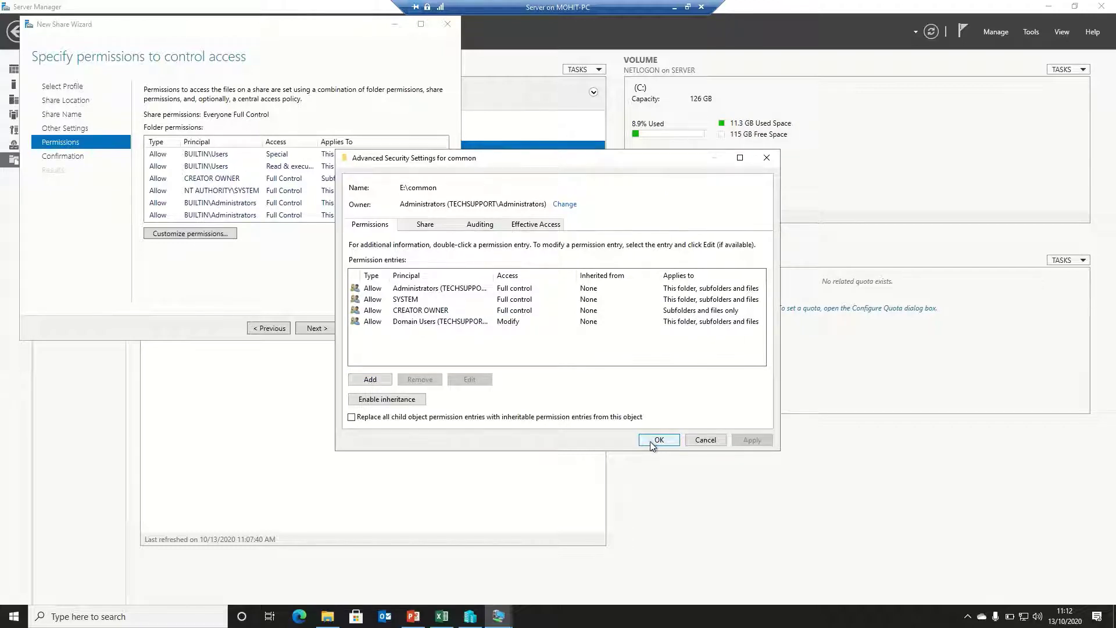
# Add the IT group with Full control, apply, and close Advanced Security Settings
pyautogui.click(372, 382)
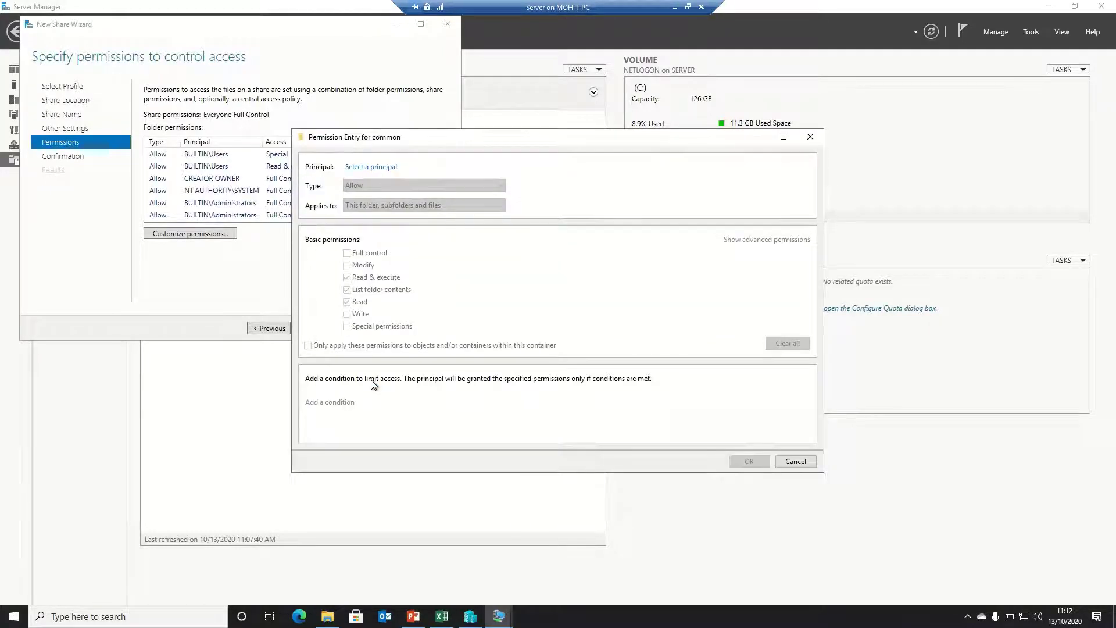
pyautogui.click(374, 167)
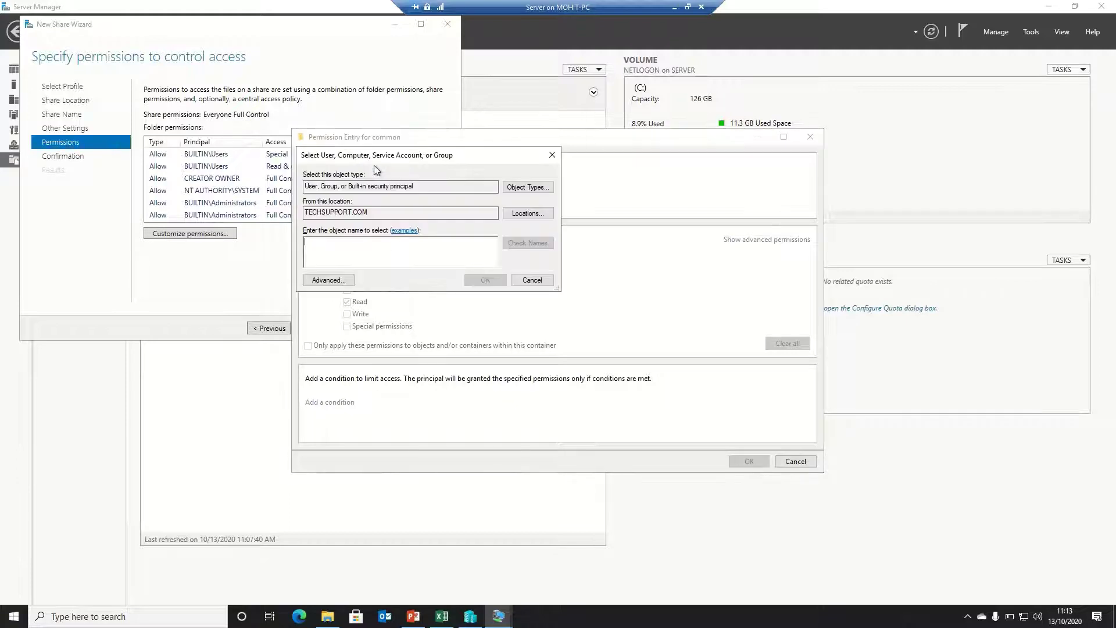
pyautogui.write('it')
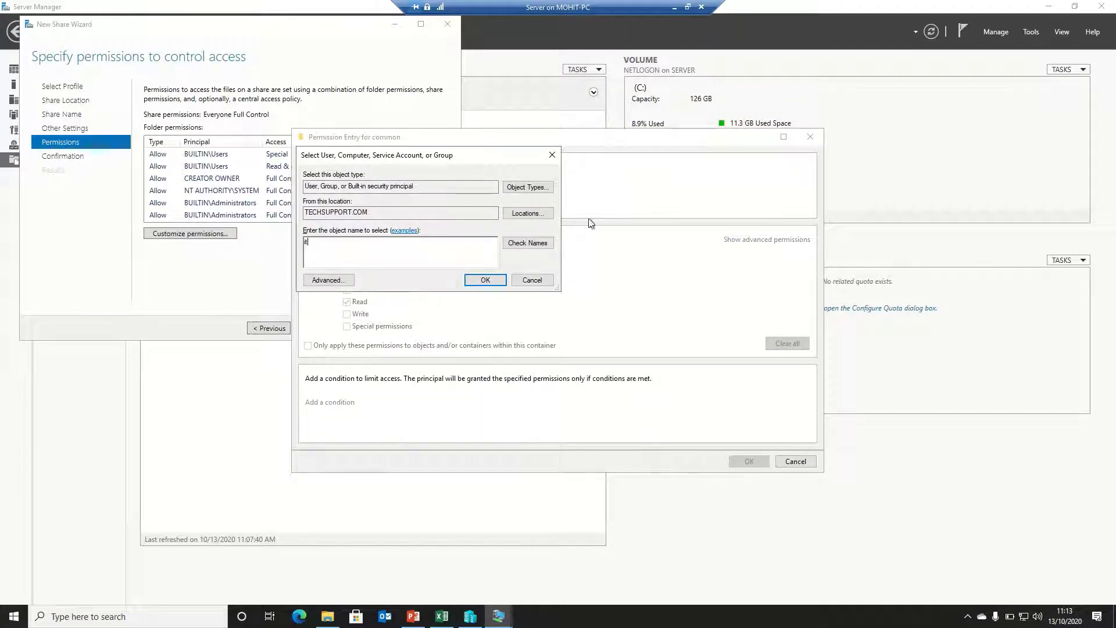
pyautogui.click(527, 243)
pyautogui.click(477, 281)
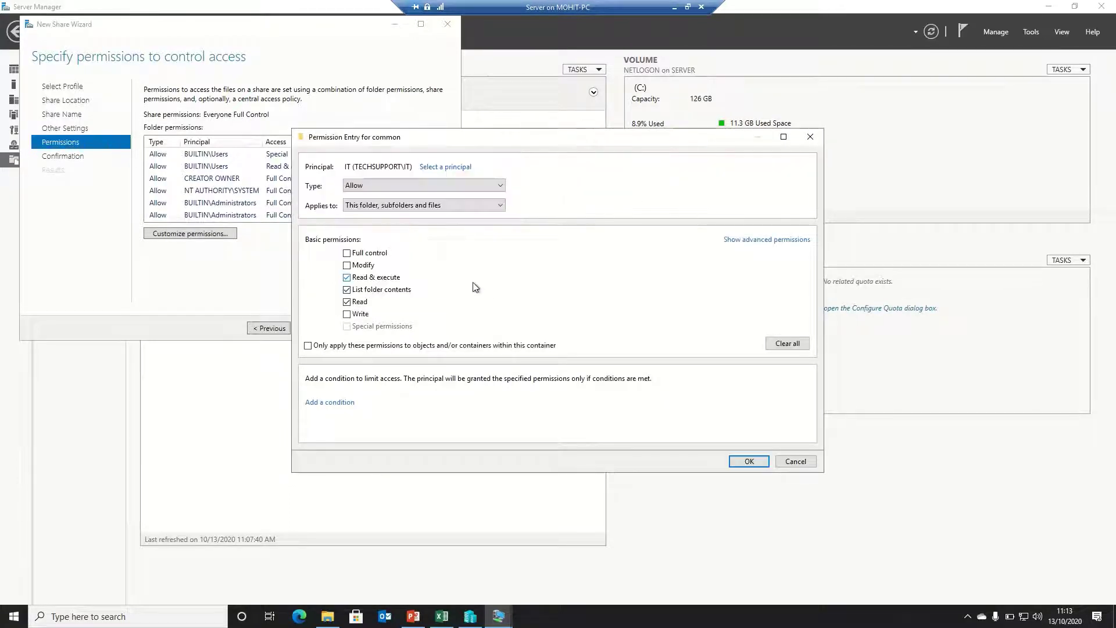
pyautogui.click(346, 253)
pyautogui.click(750, 461)
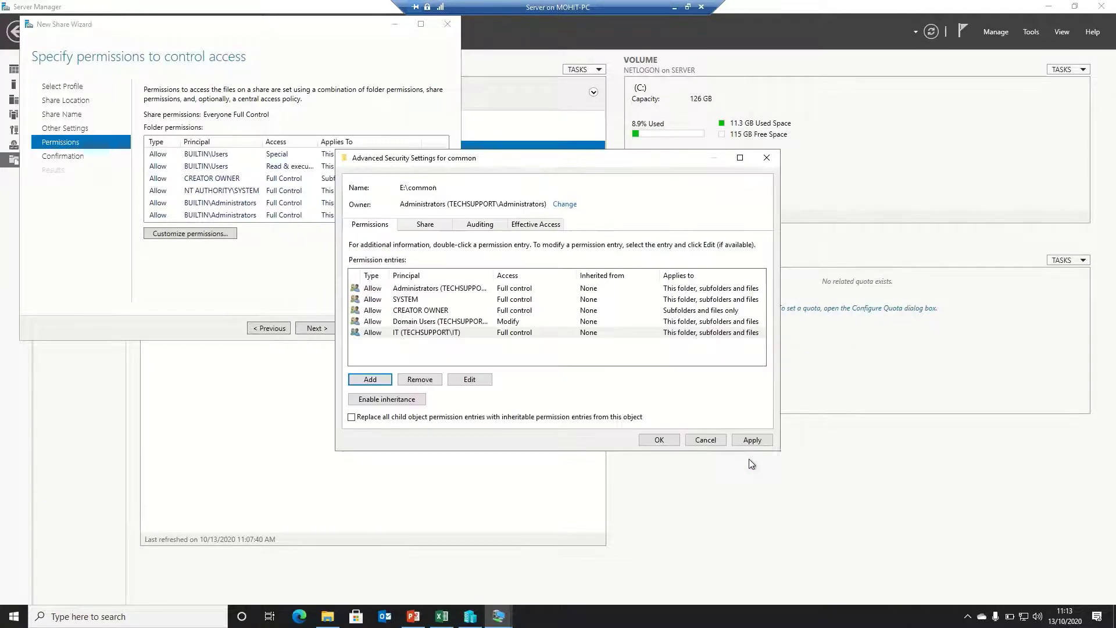
pyautogui.click(744, 440)
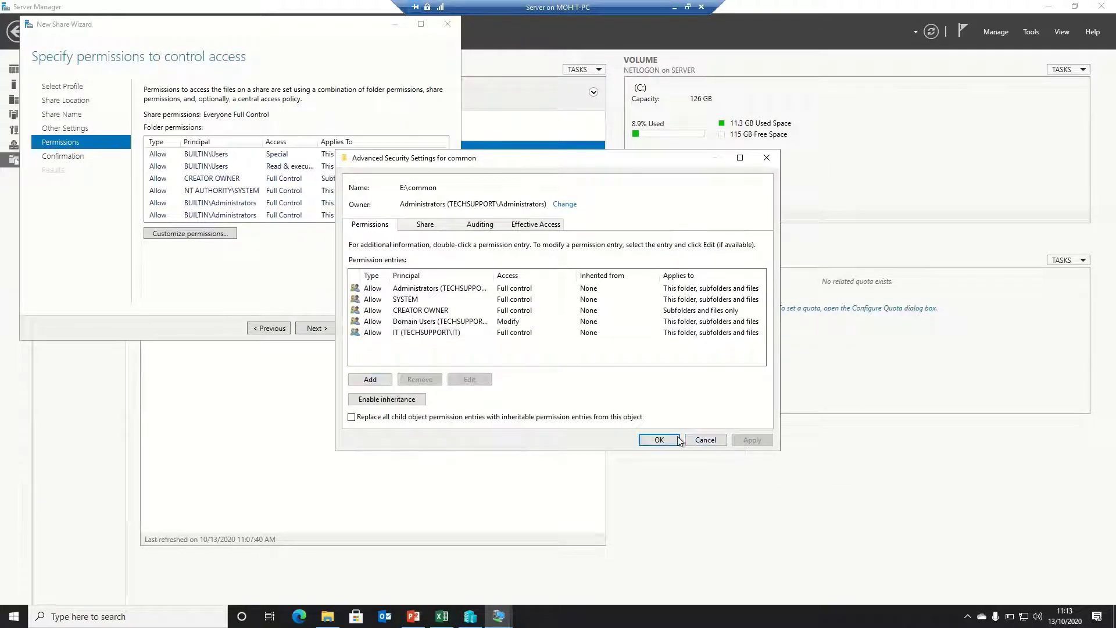
pyautogui.click(661, 440)
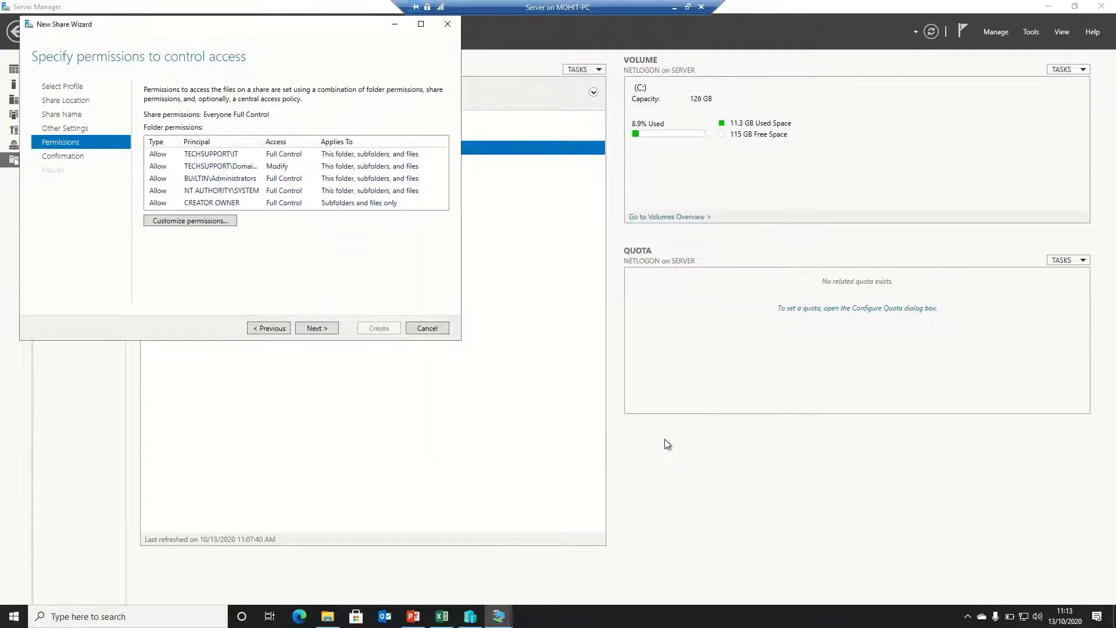
# Confirm and create the common share at E:\common, then close the wizard
pyautogui.click(327, 329)
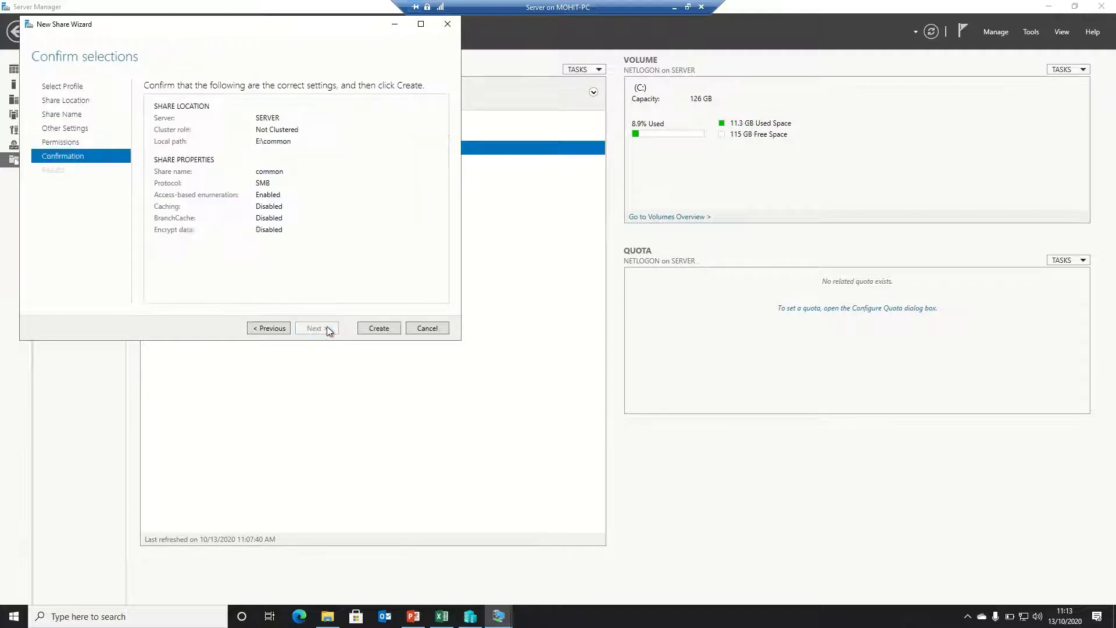
pyautogui.click(375, 329)
pyautogui.click(376, 329)
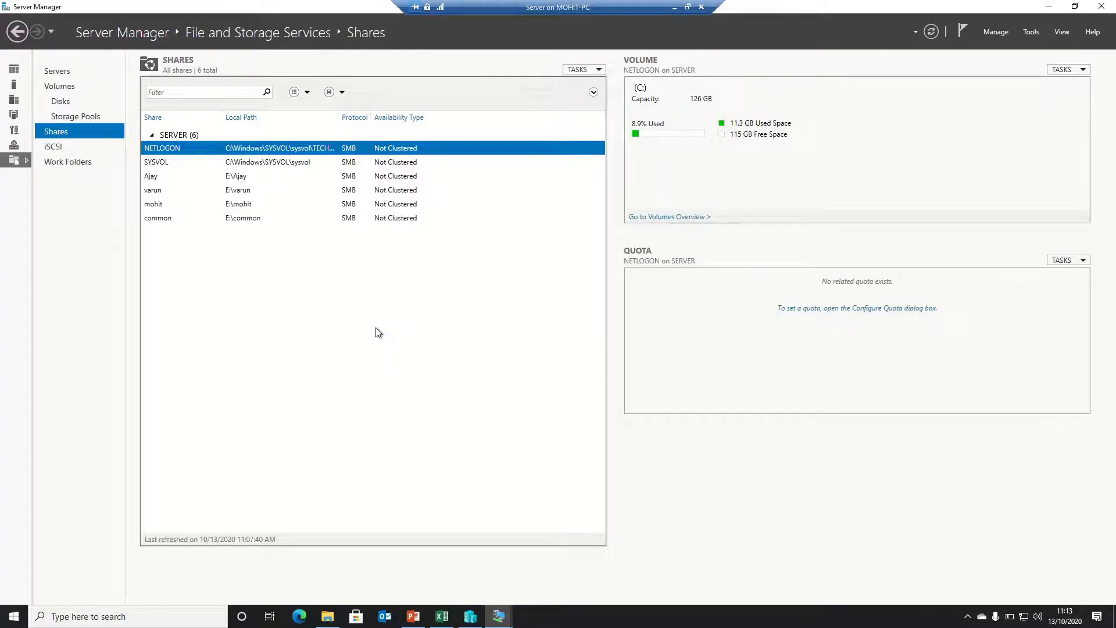
# Switch to the PC1 VM and sign in as the ajay domain user with its password
pyautogui.moveTo(497, 620)
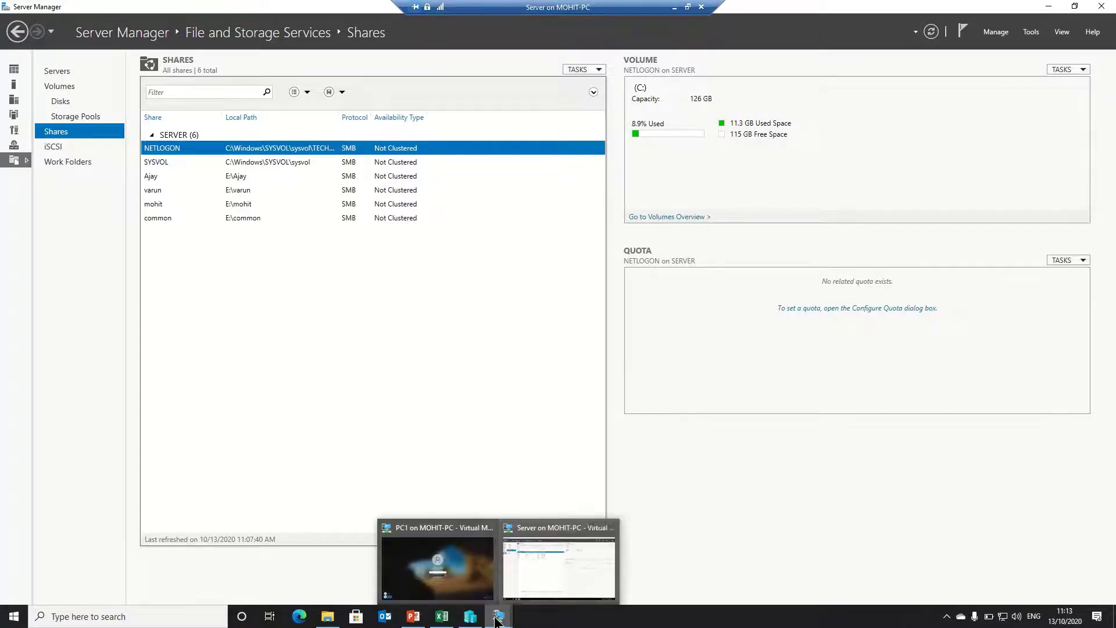
pyautogui.click(430, 560)
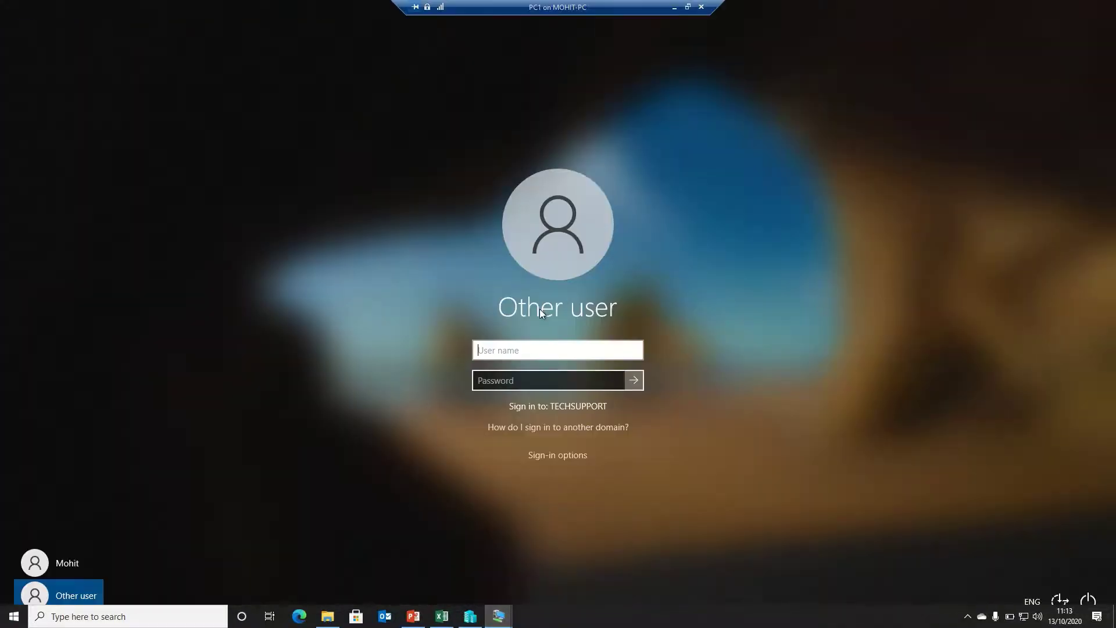
pyautogui.write('ajay')
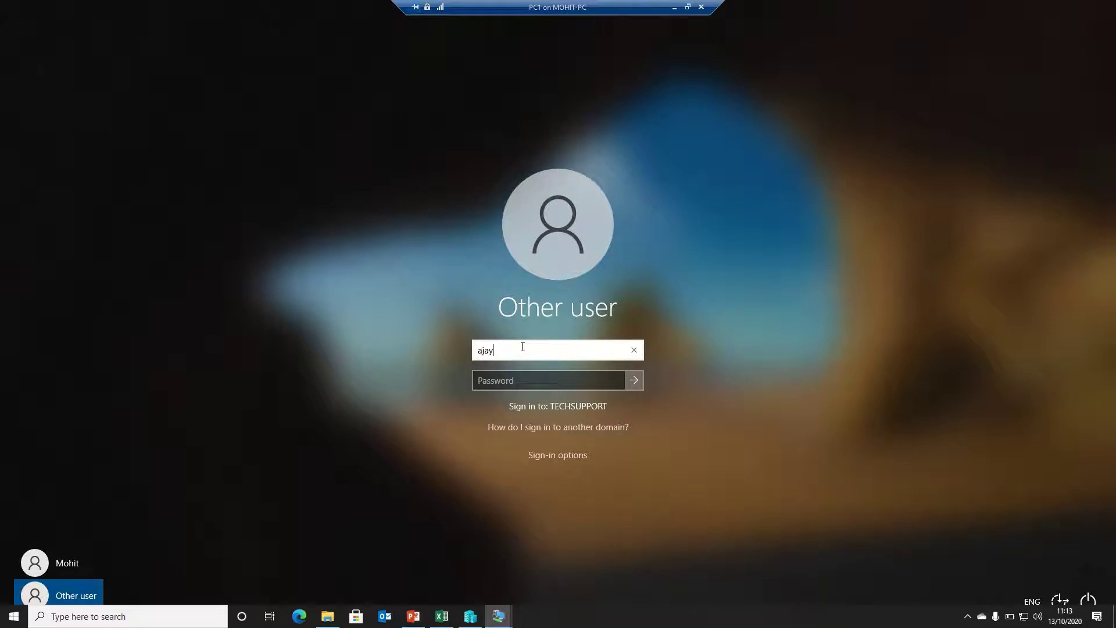
pyautogui.press('Tab')
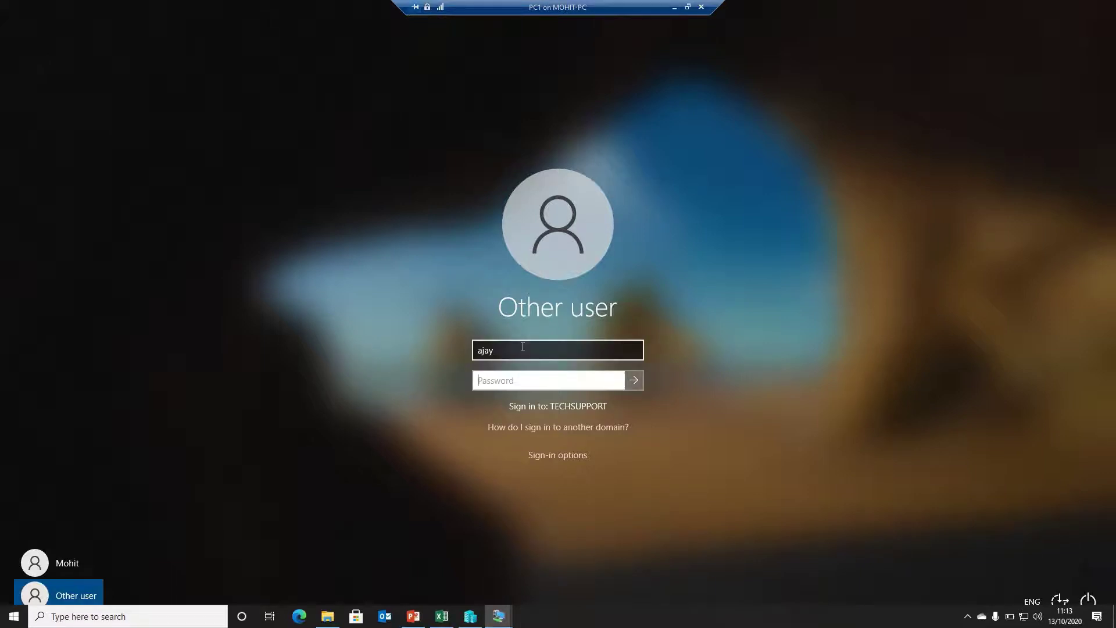
pyautogui.write('•••••••')
pyautogui.press('BackSpace')
pyautogui.press('BackSpace')
pyautogui.press('BackSpace')
pyautogui.press('BackSpace')
pyautogui.press('BackSpace')
pyautogui.press('BackSpace')
pyautogui.press('BackSpace')
pyautogui.write('••••••••••')
pyautogui.press('Return')
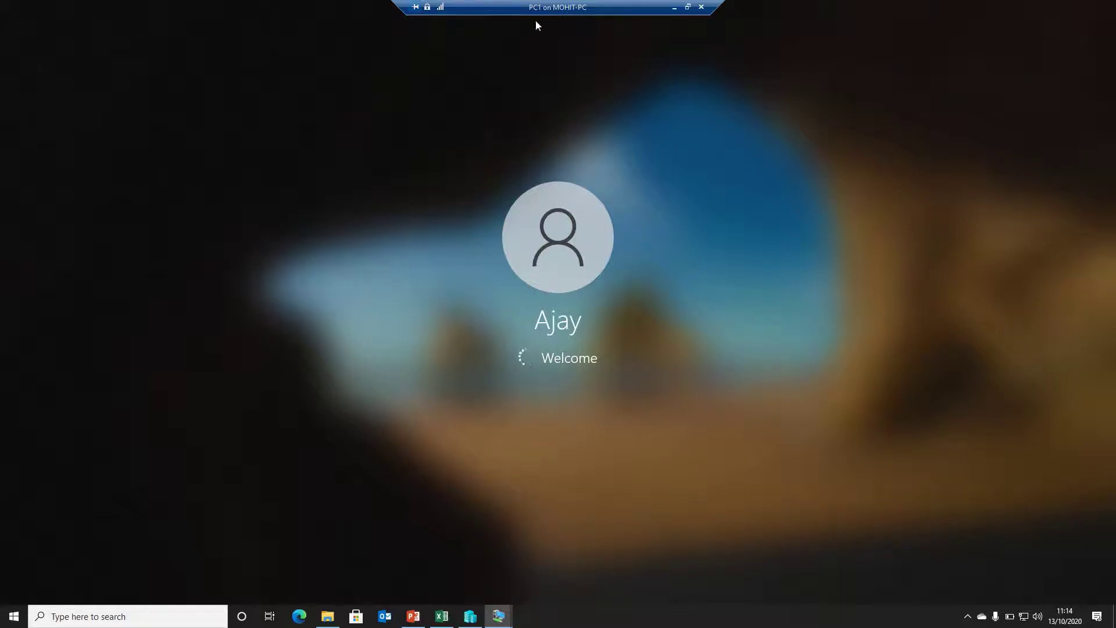
pyautogui.moveTo(492, 26)
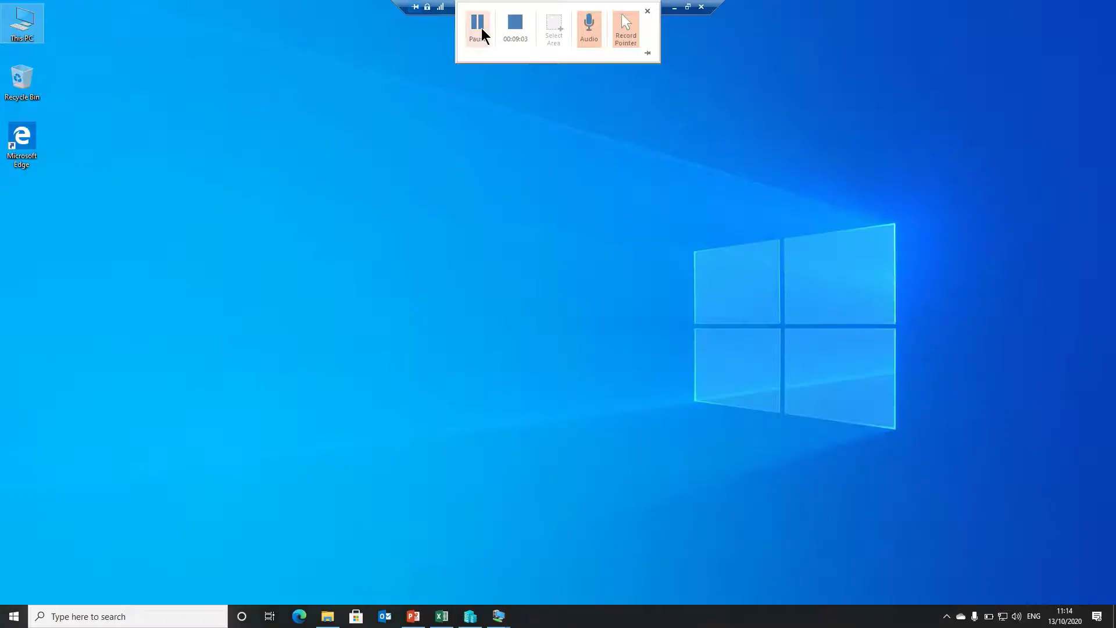
# In maximized This PC, map \\server\ajay as drive Z: and close the opened drive window
pyautogui.doubleClick(17, 30)
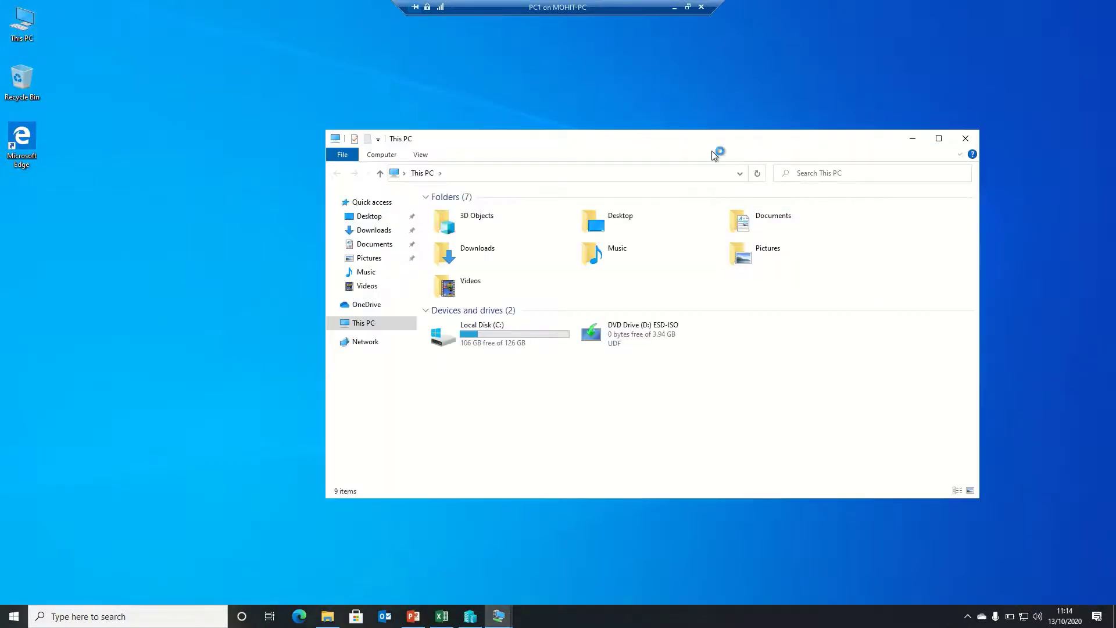
pyautogui.moveTo(710, 150); pyautogui.dragTo(696, 3)
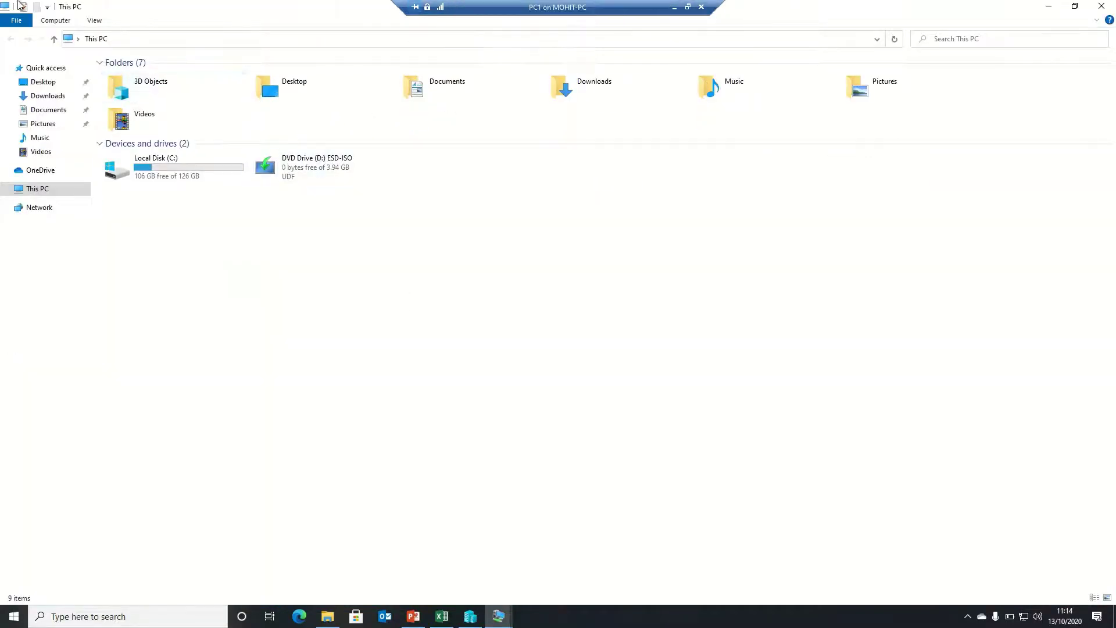
pyautogui.click(54, 21)
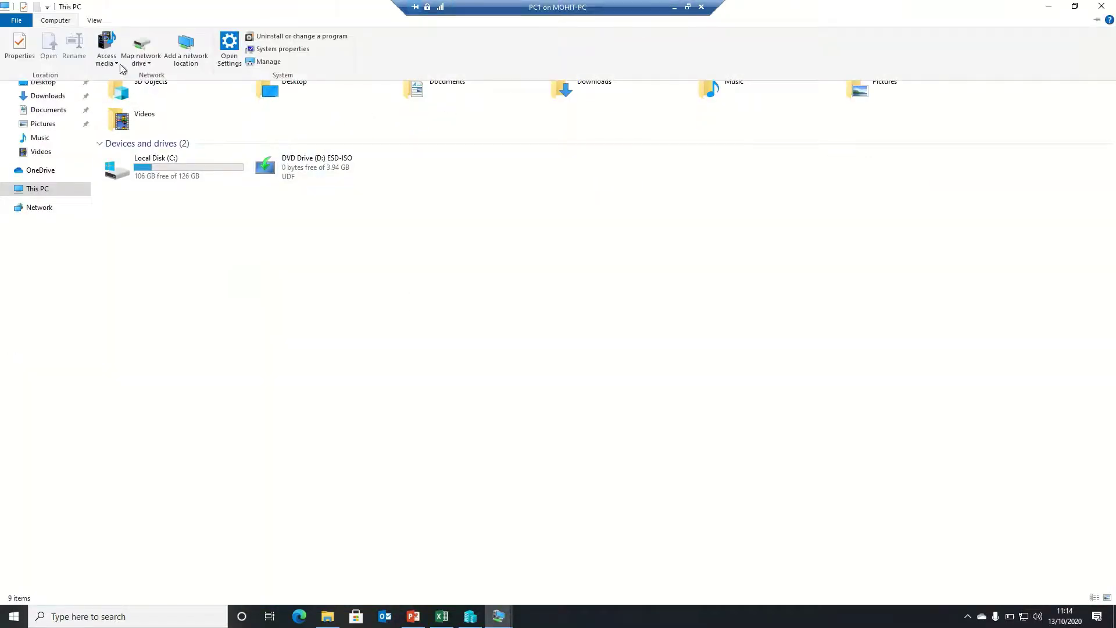
pyautogui.click(147, 65)
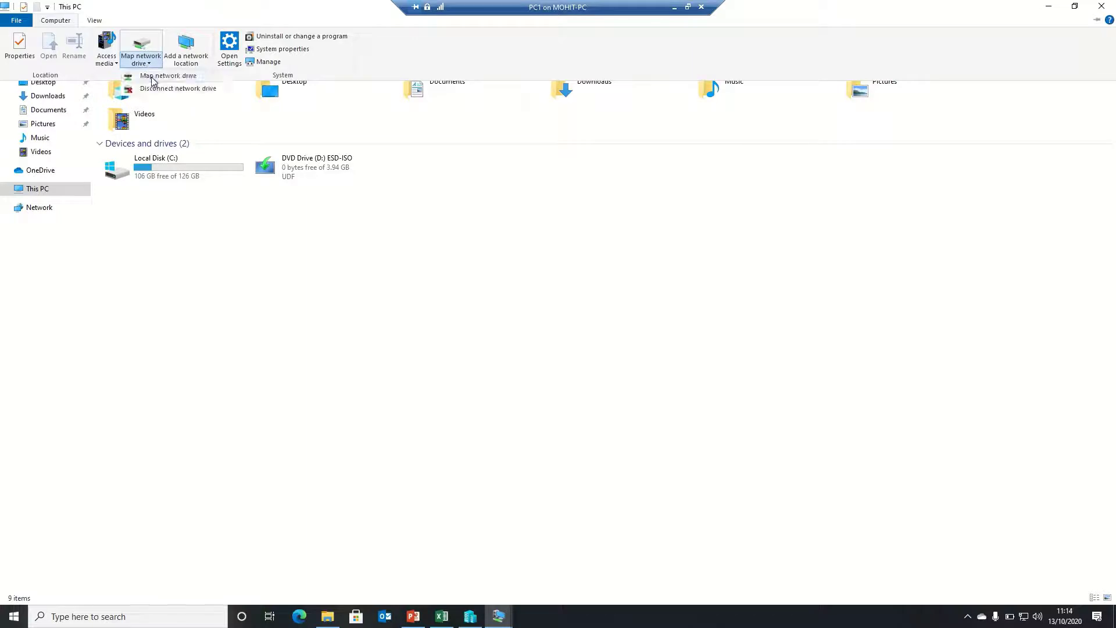
pyautogui.click(153, 77)
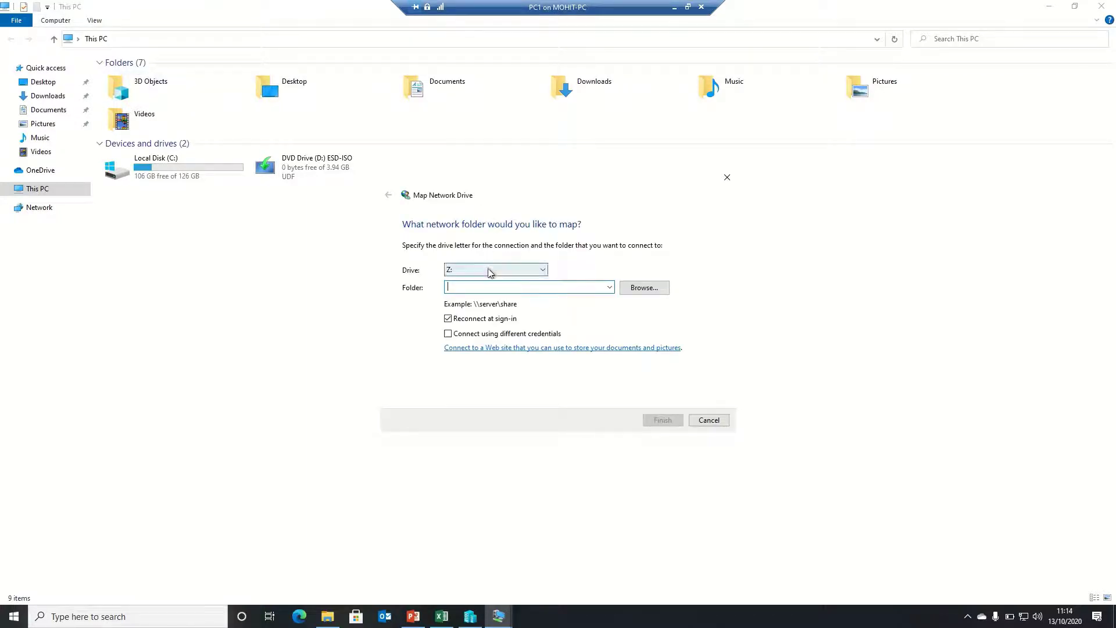
pyautogui.write('\\\\server\\ajay')
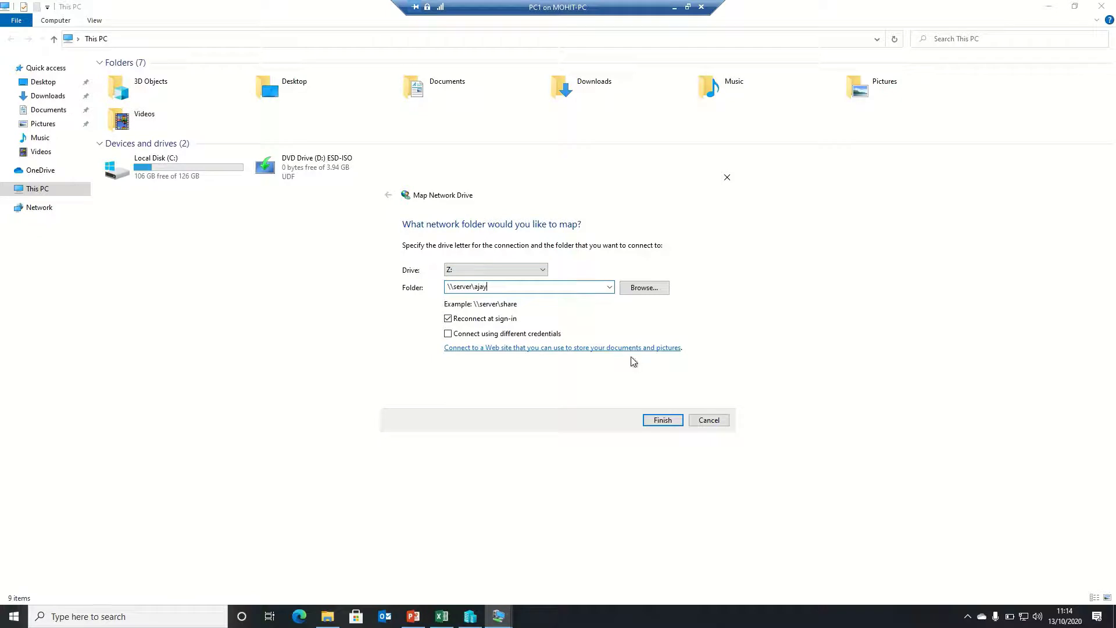
pyautogui.click(657, 424)
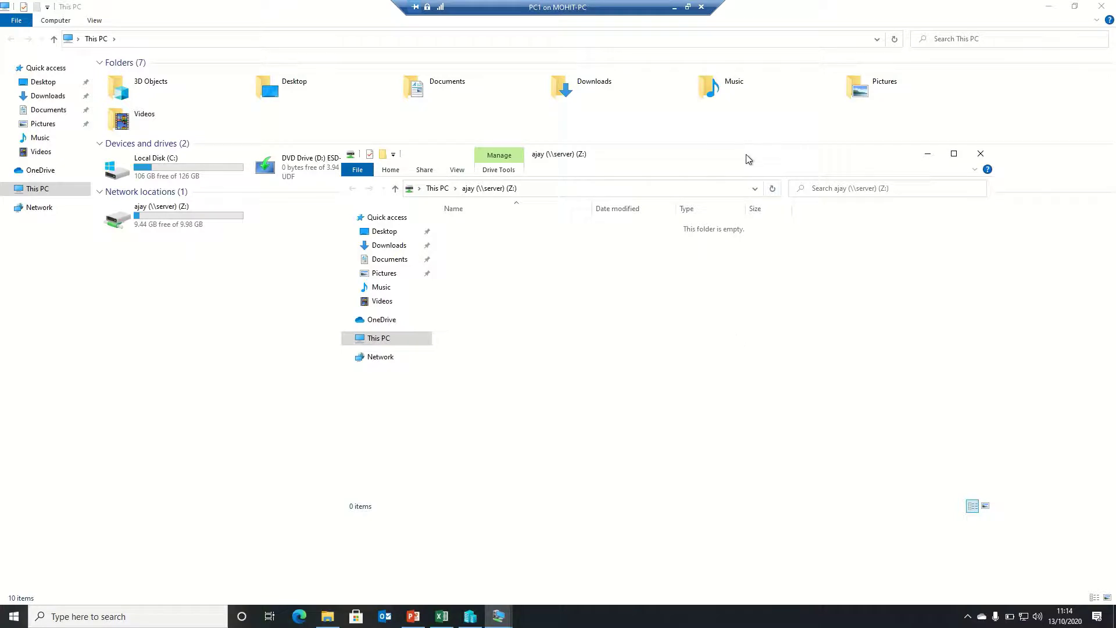
pyautogui.moveTo(749, 156); pyautogui.dragTo(618, 175)
pyautogui.click(849, 173)
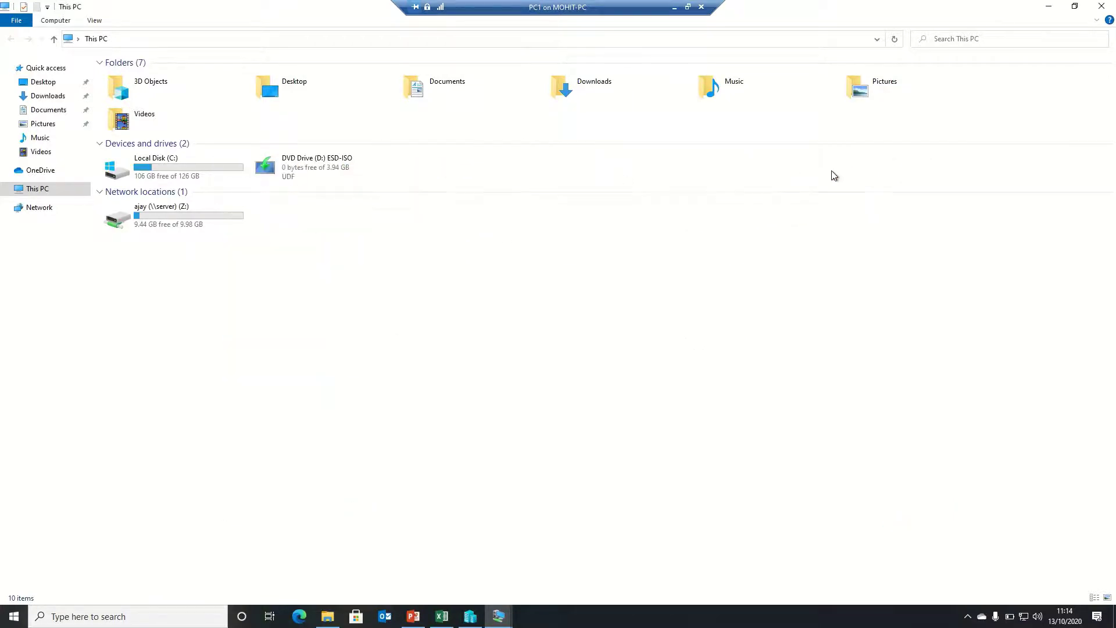
# Map \\server\common as drive Y: and close the opened drive window
pyautogui.click(60, 19)
pyautogui.click(151, 64)
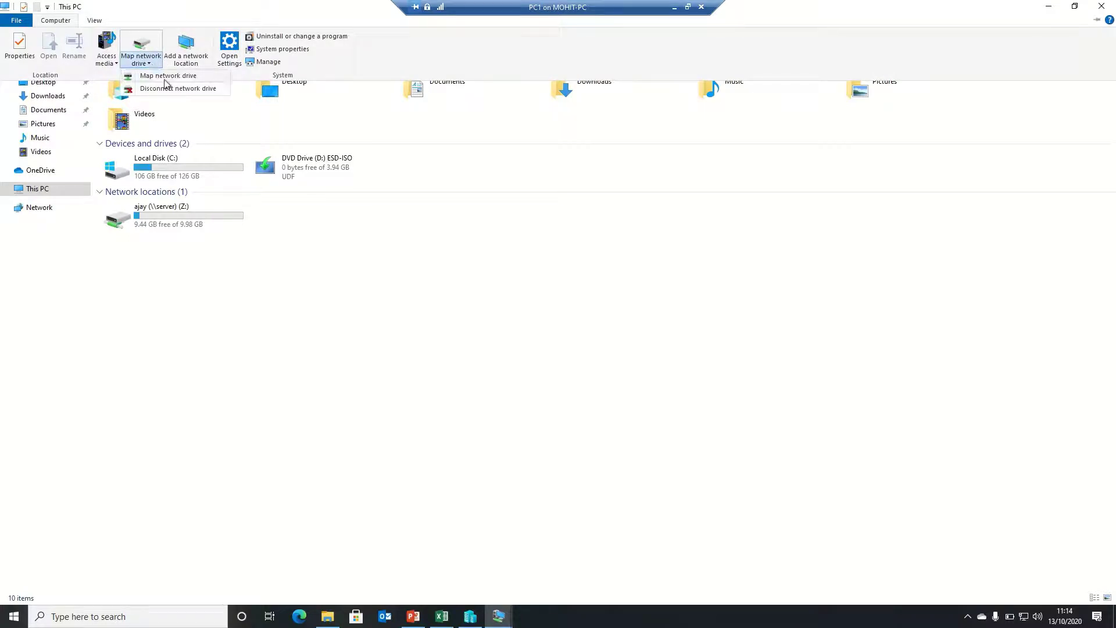
pyautogui.click(166, 76)
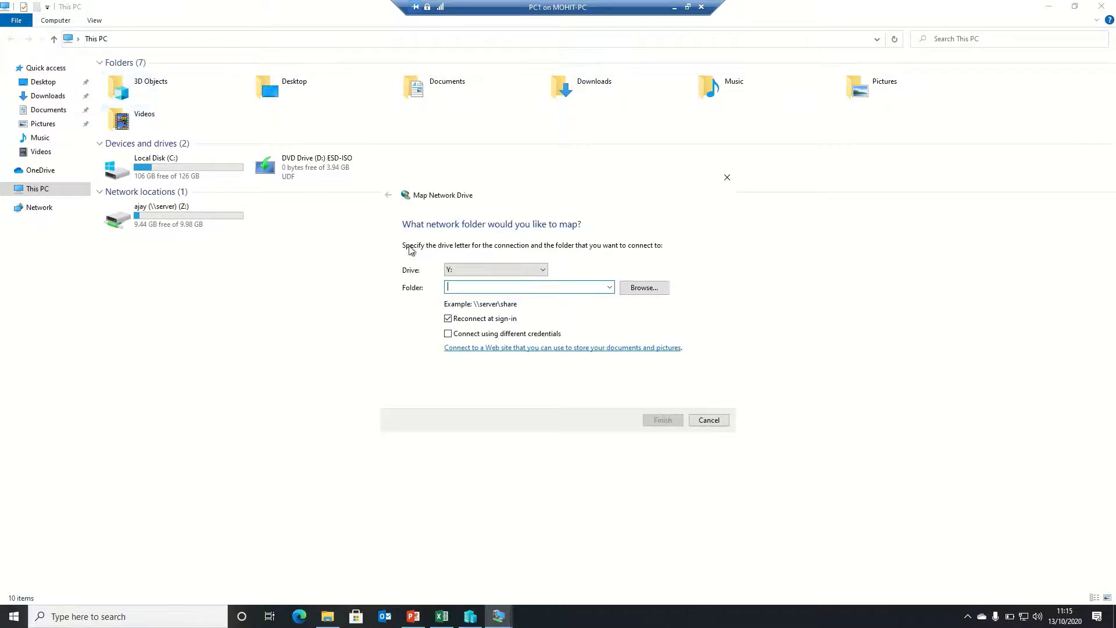
pyautogui.write('\\\\server\\')
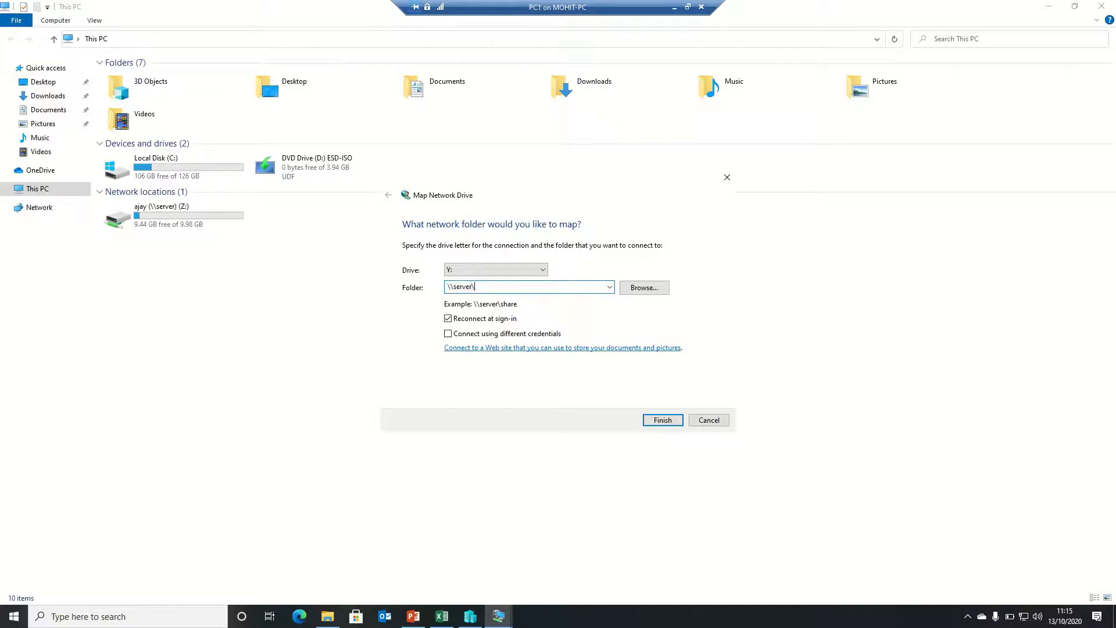
pyautogui.write('common')
pyautogui.click(663, 420)
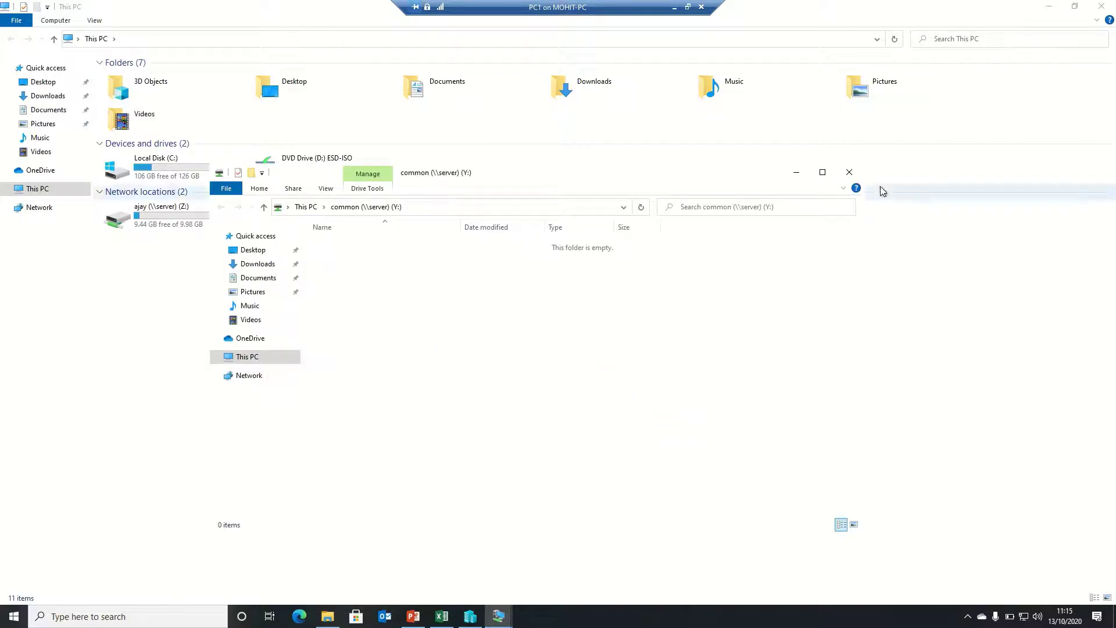
pyautogui.click(851, 174)
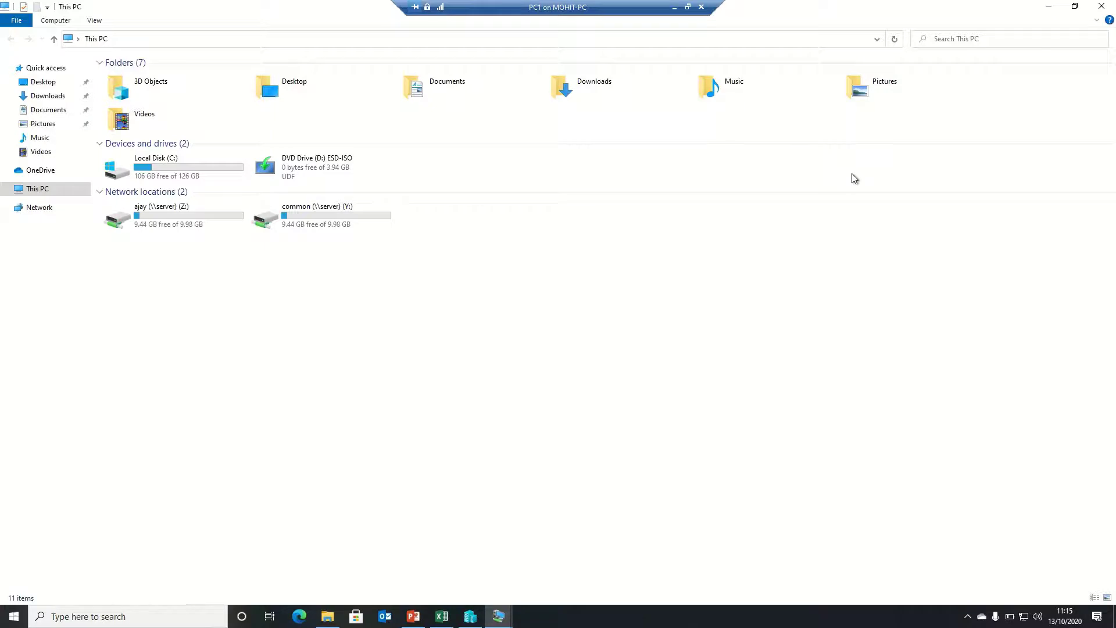
# Create a text document named hdkh on the ajay (Z:) drive and verify it
pyautogui.doubleClick(139, 223)
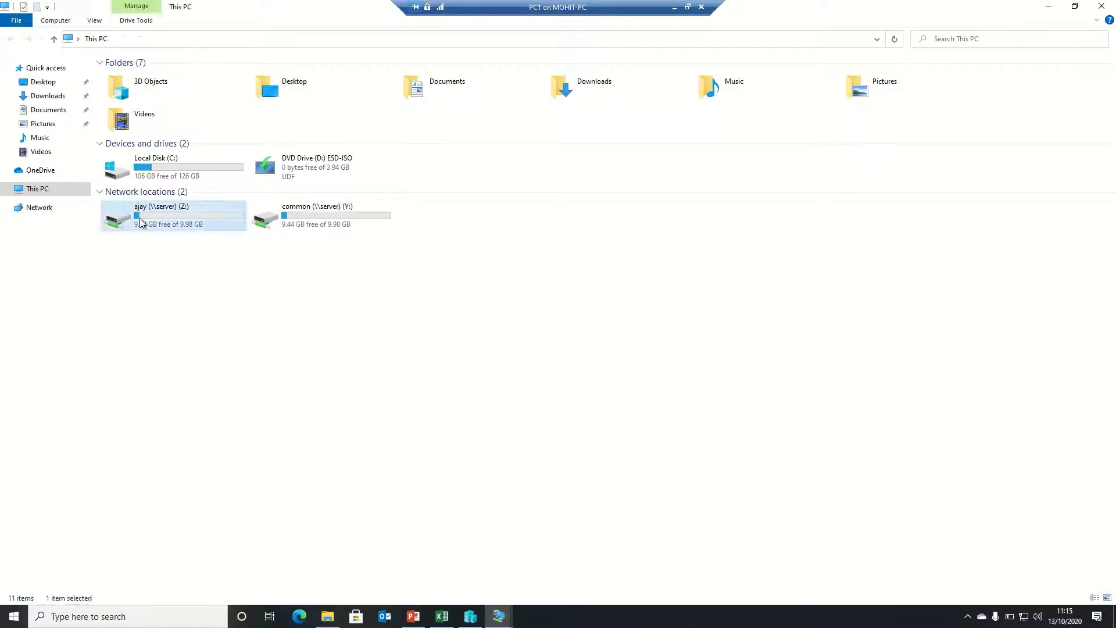
pyautogui.rightClick(451, 194)
pyautogui.moveTo(578, 305)
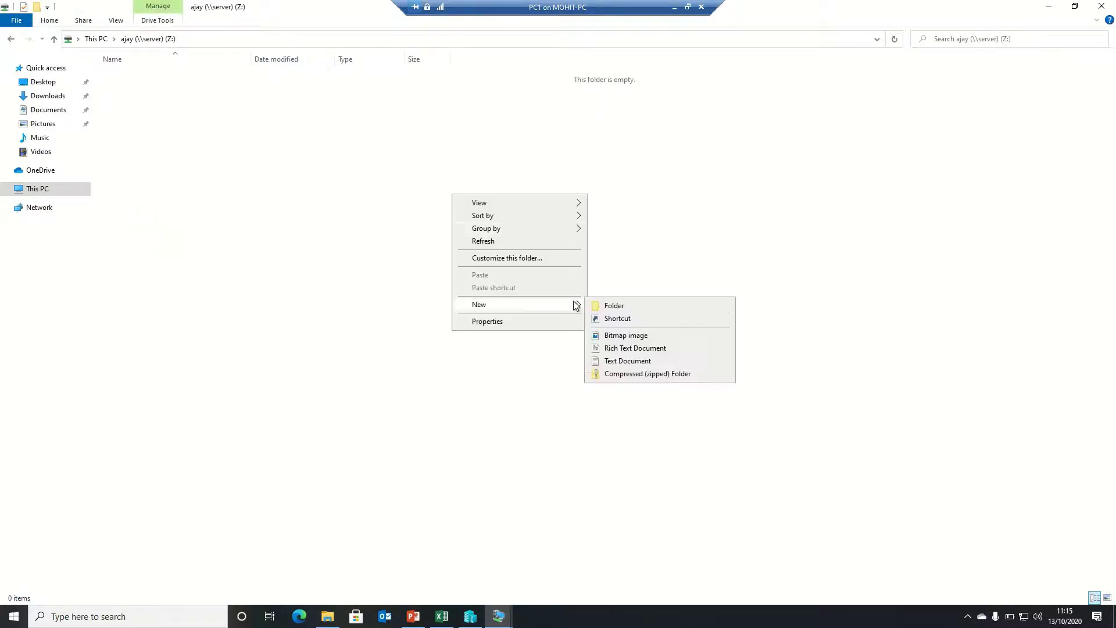
pyautogui.click(618, 362)
pyautogui.write('hdkh')
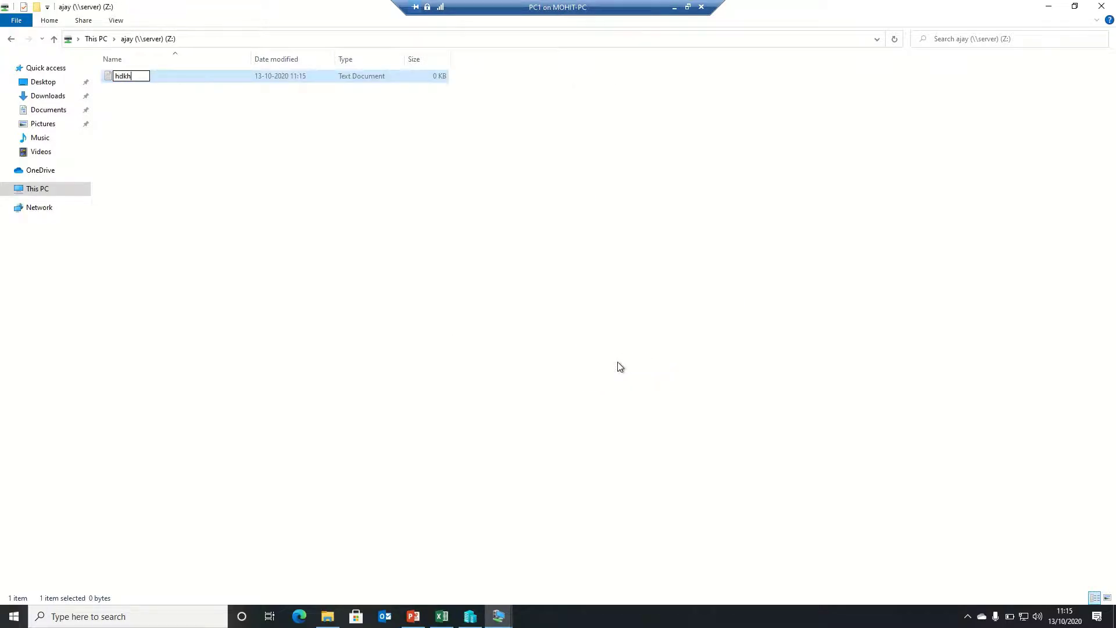
pyautogui.press('Return')
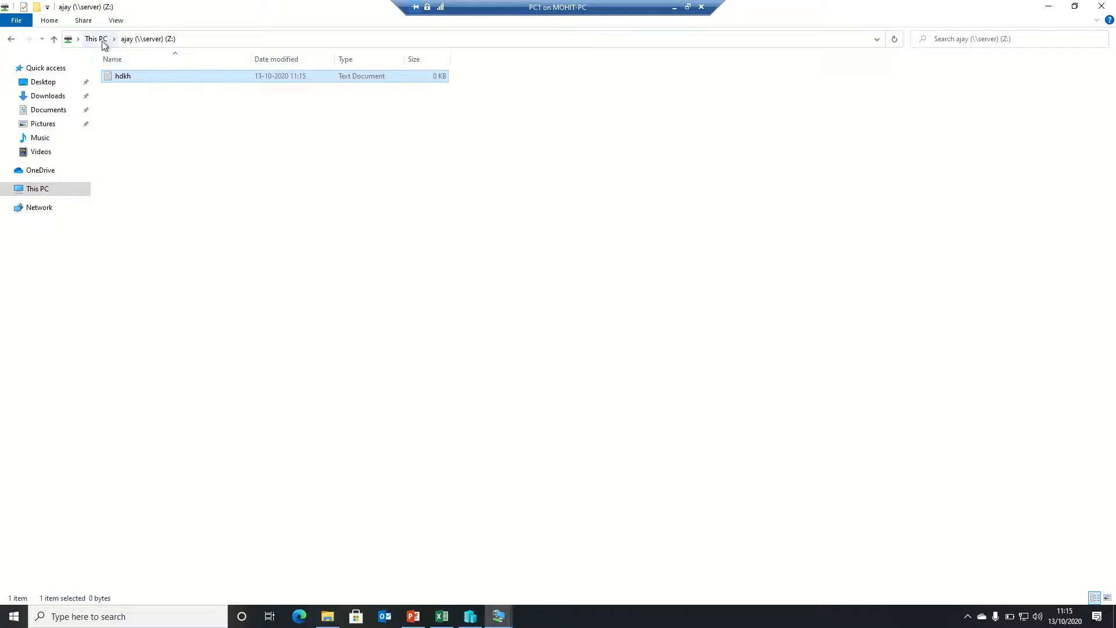
pyautogui.click(100, 39)
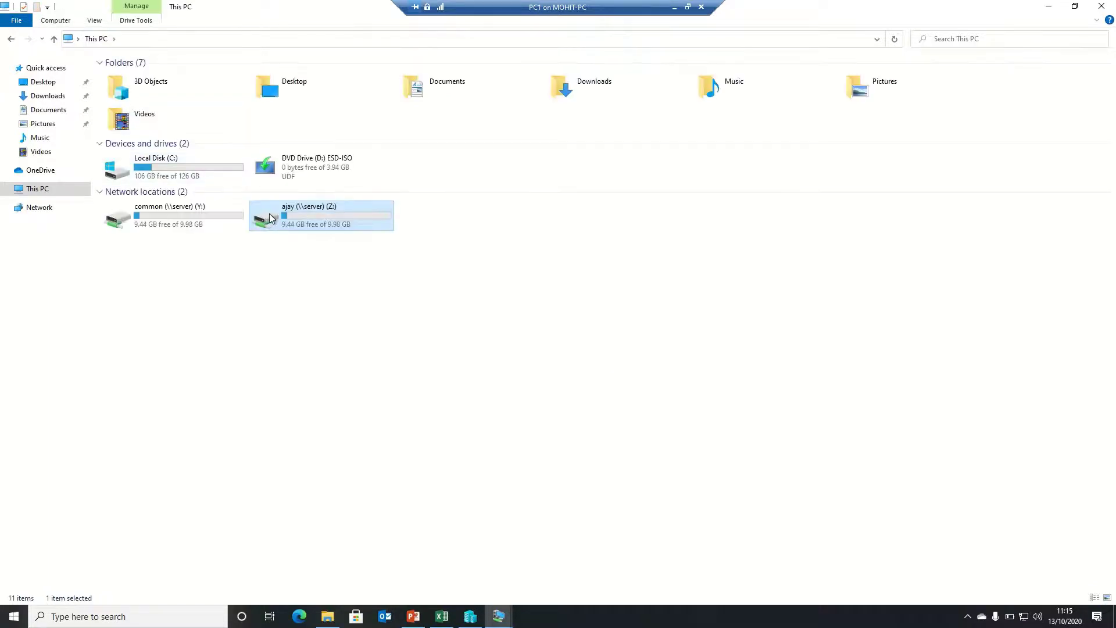
pyautogui.doubleClick(271, 218)
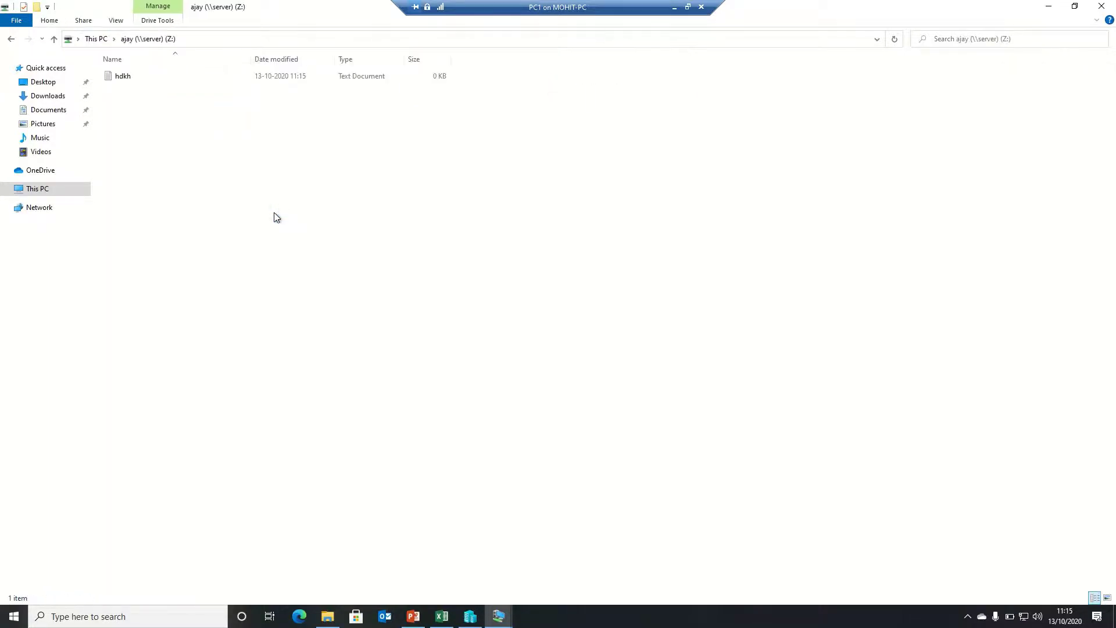
# Create a text document named Ajay on the common (Y:) drive, then close File Explorer
pyautogui.click(96, 39)
pyautogui.click(176, 209)
pyautogui.doubleClick(176, 209)
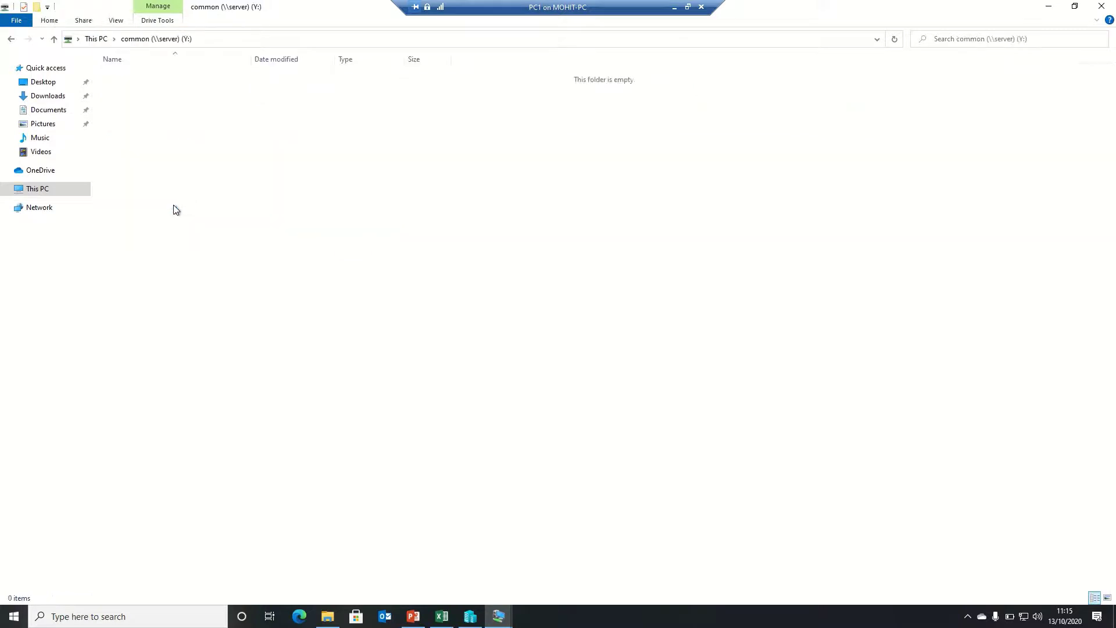
pyautogui.rightClick(174, 206)
pyautogui.moveTo(257, 327)
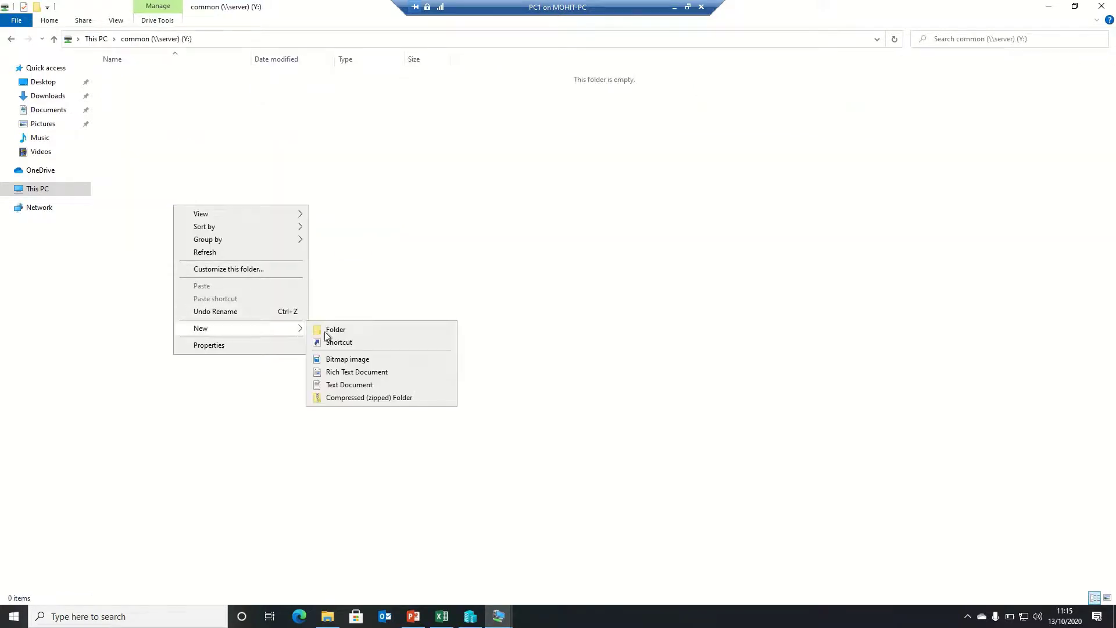
pyautogui.click(355, 384)
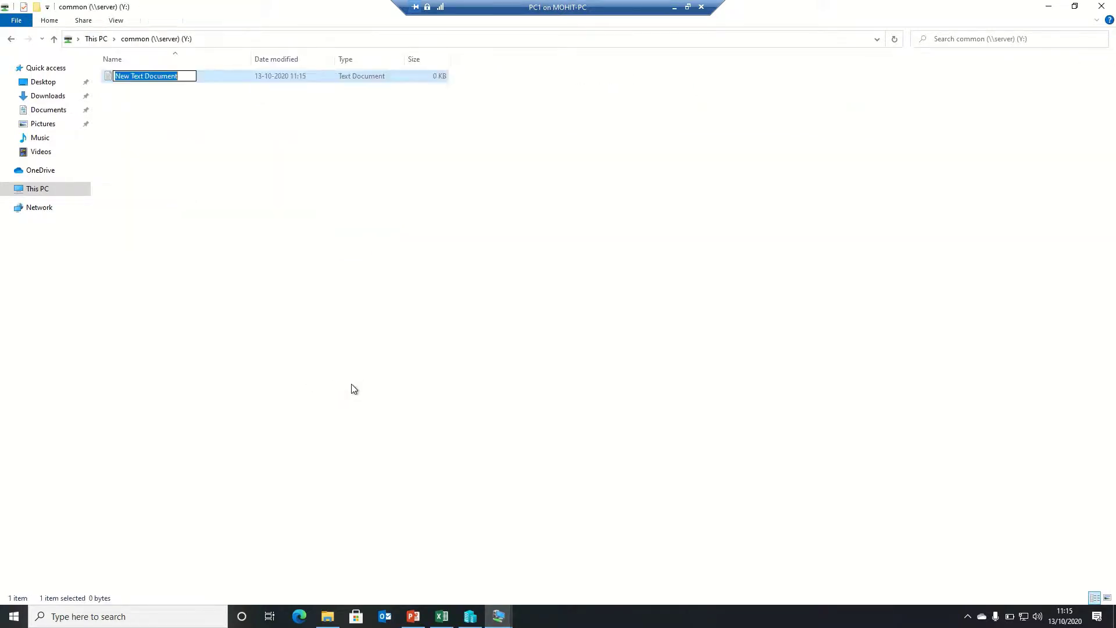
pyautogui.write('Ajay')
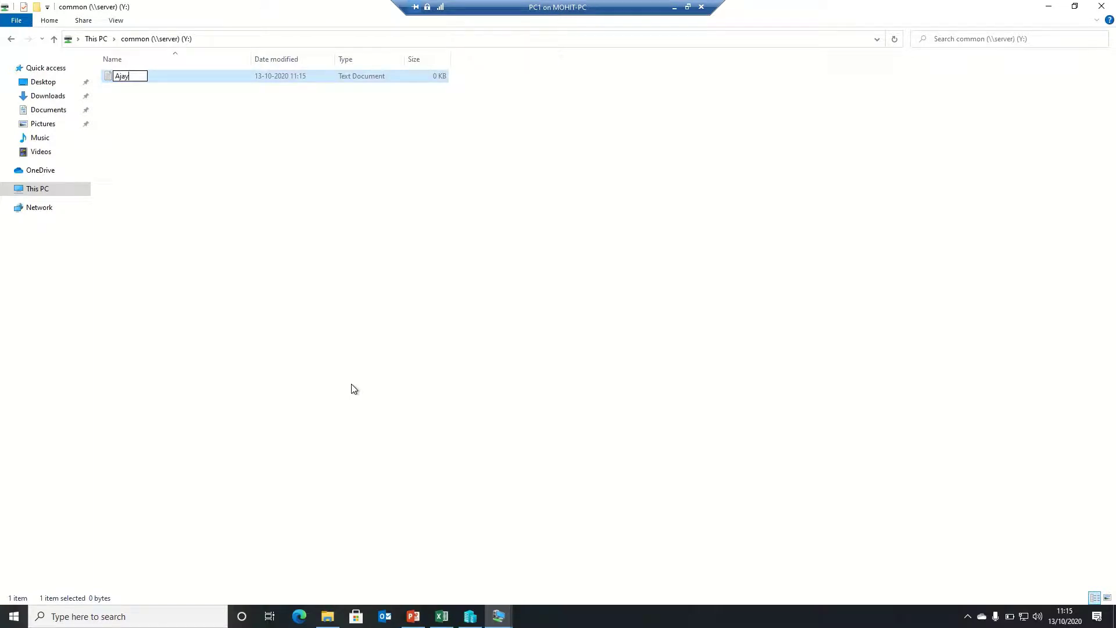
pyautogui.click(94, 39)
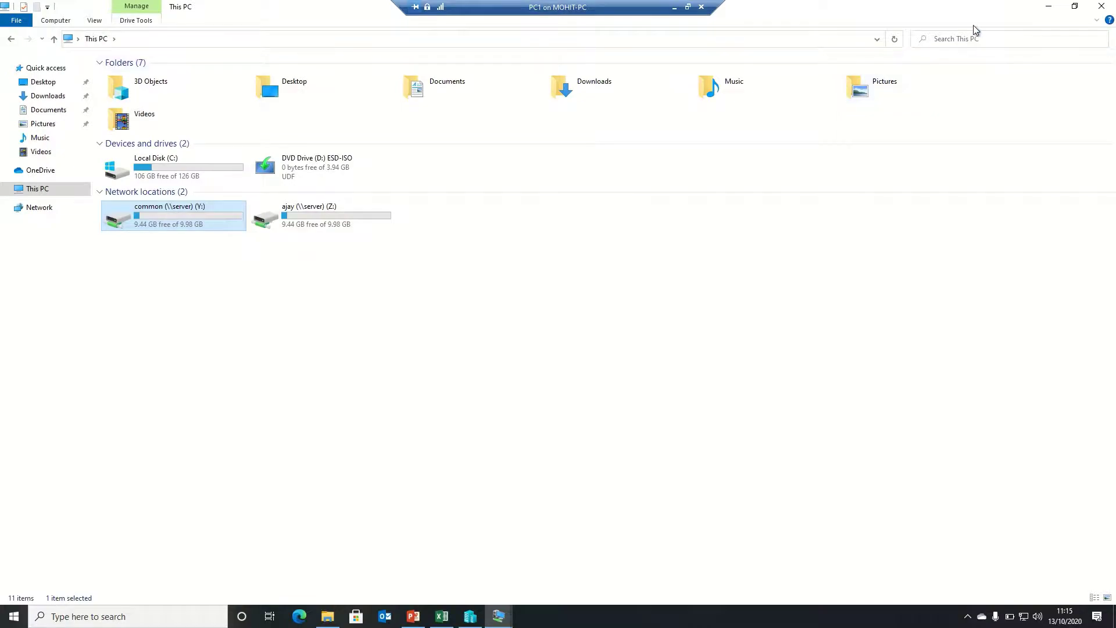
pyautogui.click(1099, 7)
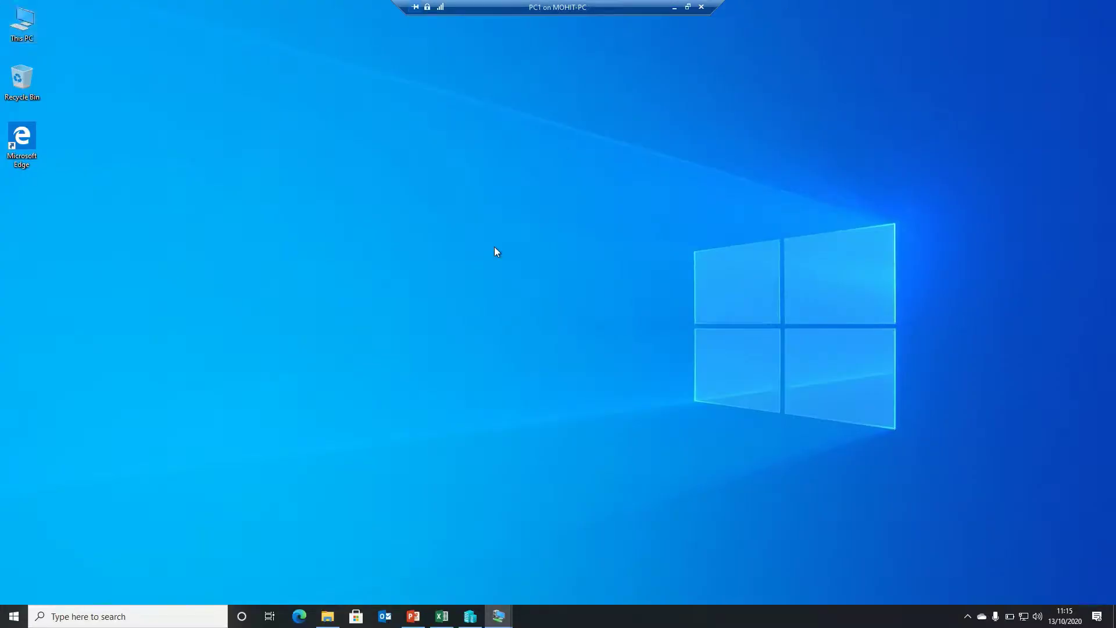
# Sign out of the current user on PC1 and maximize the VM window
pyautogui.press('super')
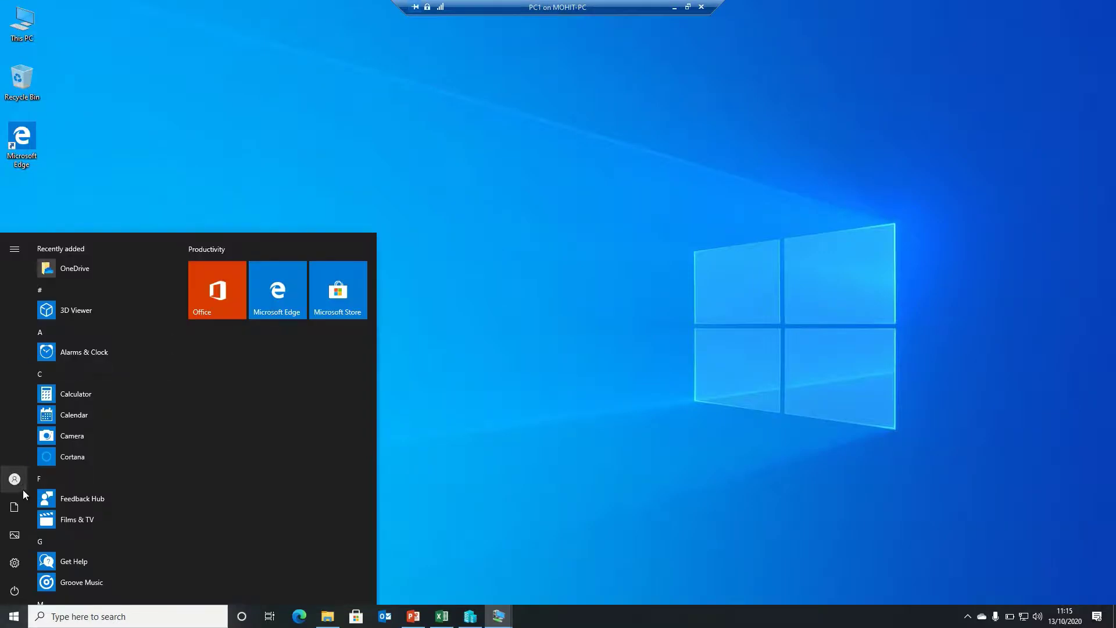
pyautogui.click(16, 483)
pyautogui.click(31, 451)
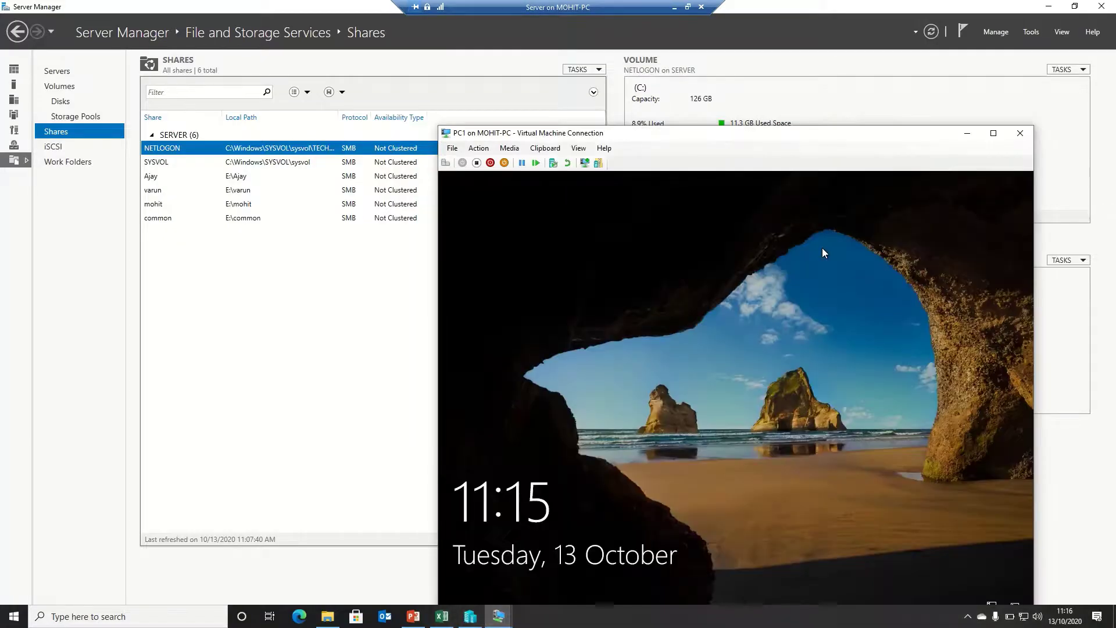
pyautogui.moveTo(776, 127); pyautogui.dragTo(729, 1)
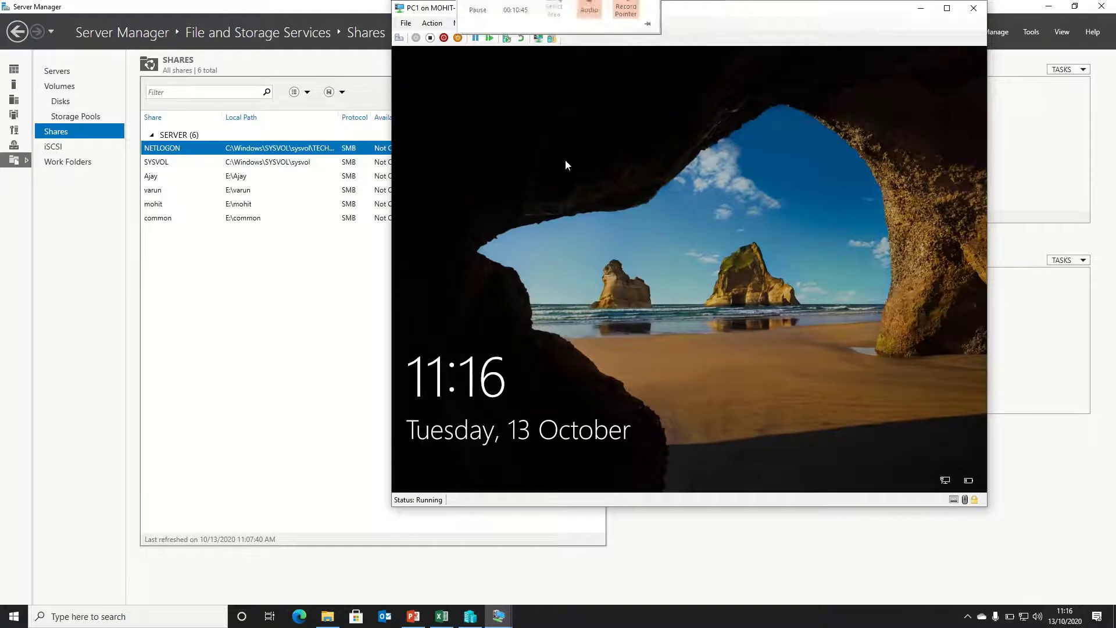
pyautogui.moveTo(795, 12); pyautogui.dragTo(774, 7)
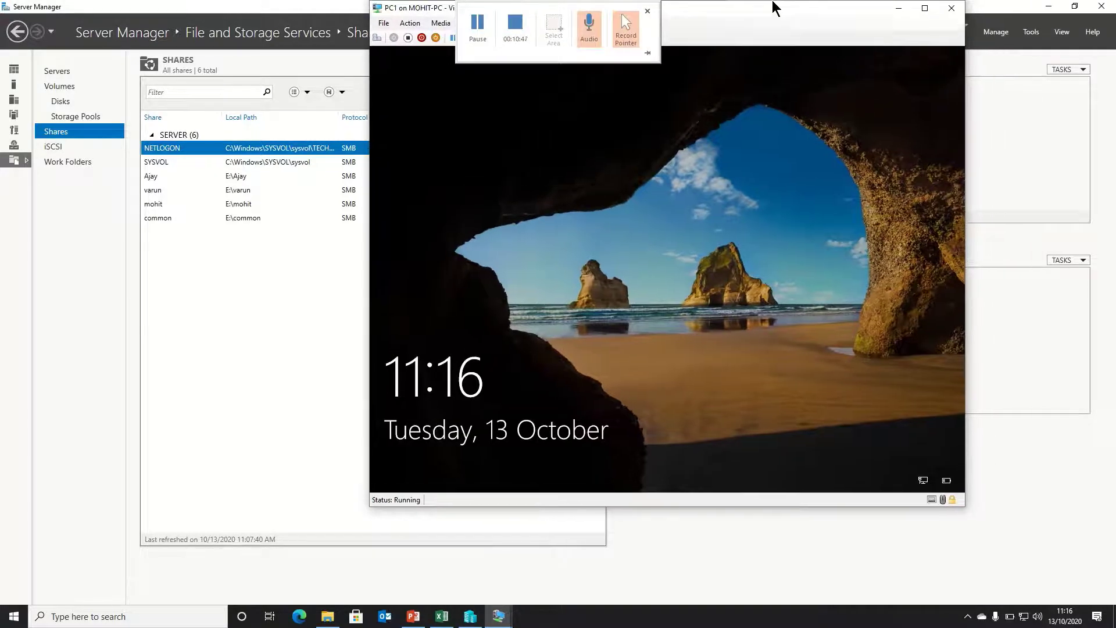
pyautogui.click(926, 5)
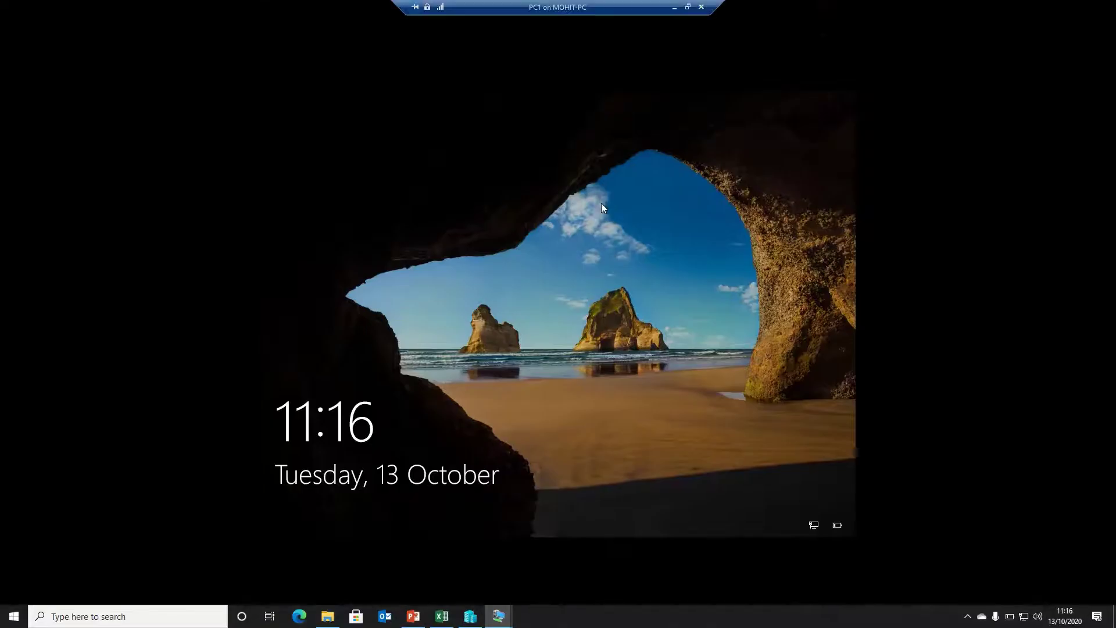
# Sign in as Other user varun with its password and reach the desktop
pyautogui.click(567, 246)
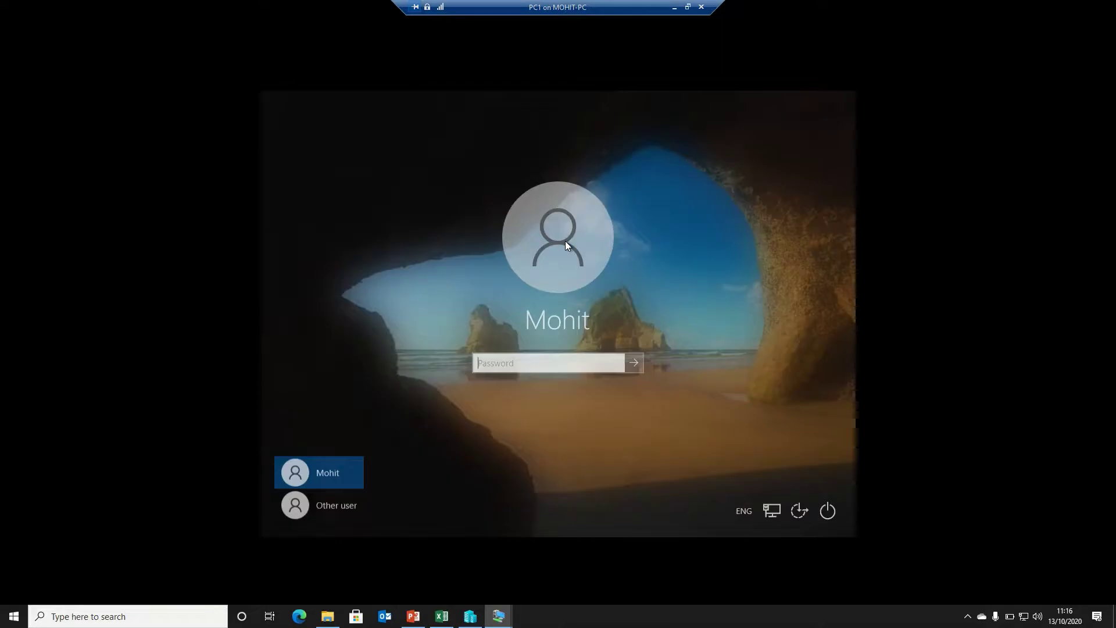
pyautogui.click(312, 507)
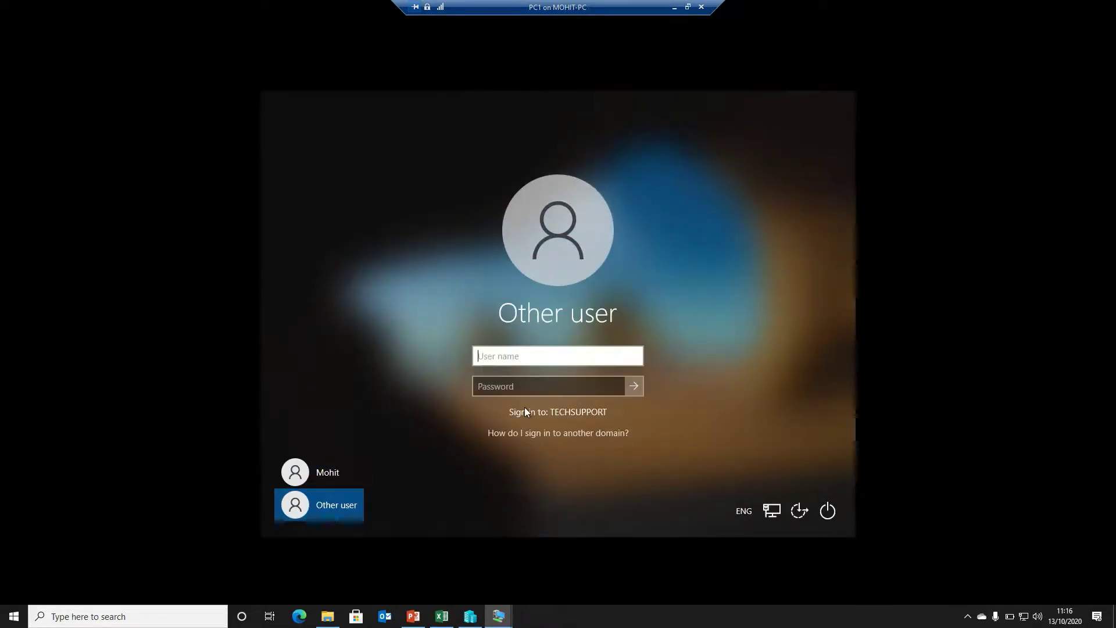
pyautogui.write('varun')
pyautogui.press('Tab')
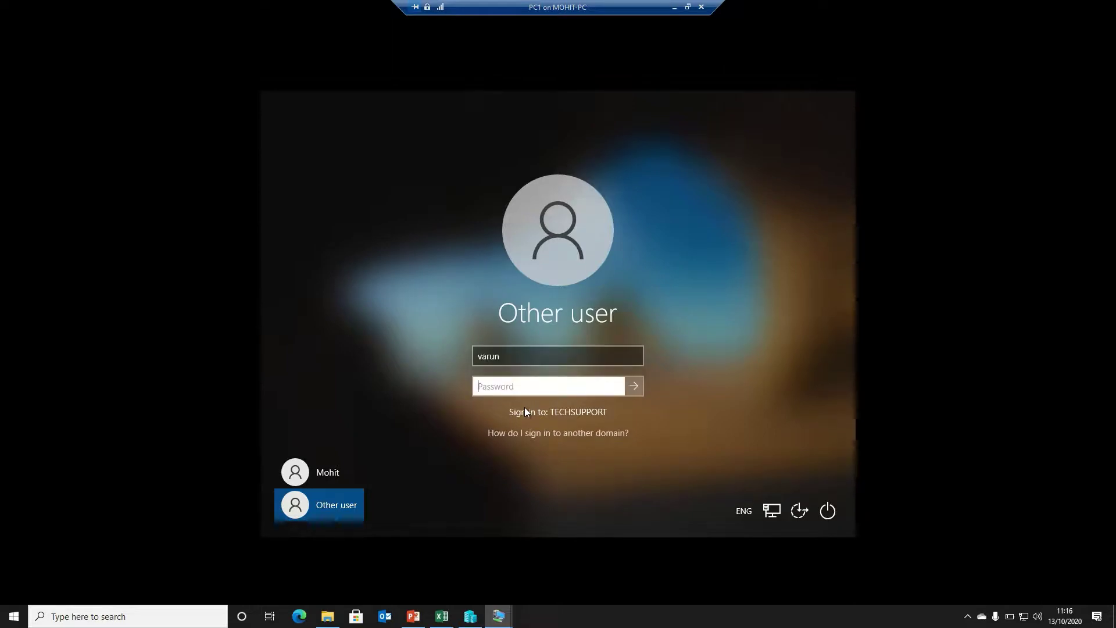
pyautogui.write('•••••••')
pyautogui.press('Return')
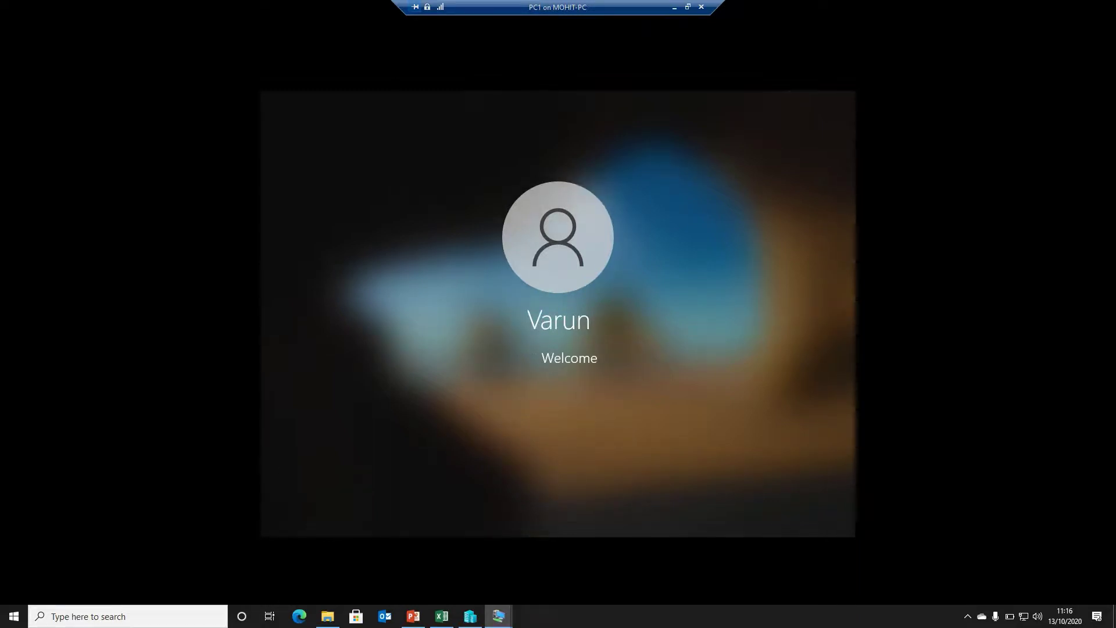
pyautogui.moveTo(459, 9)
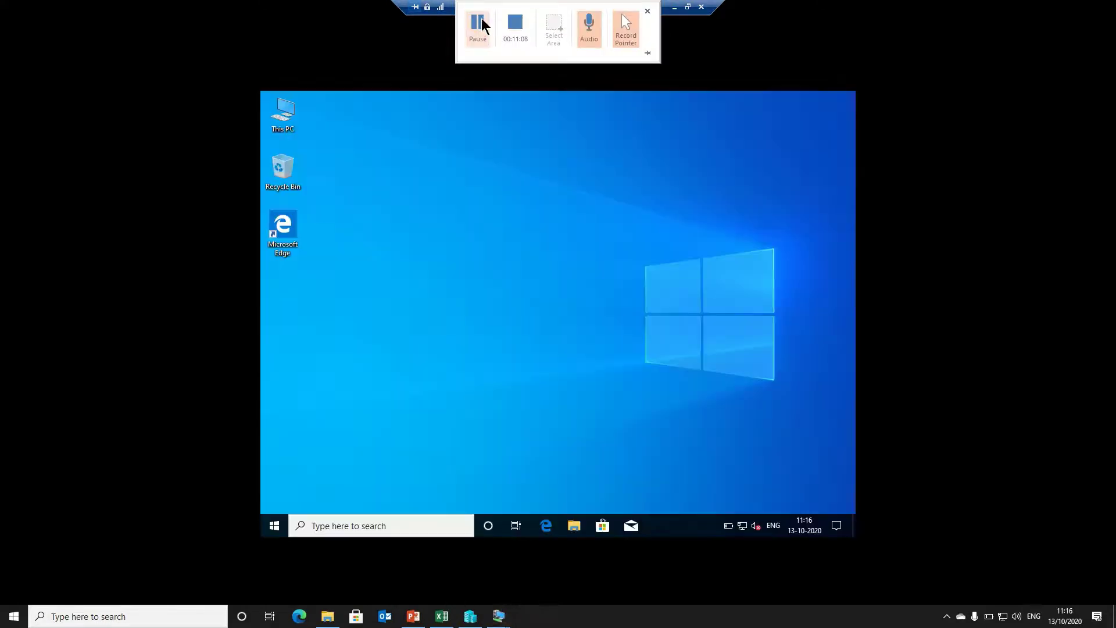
pyautogui.click(659, 252)
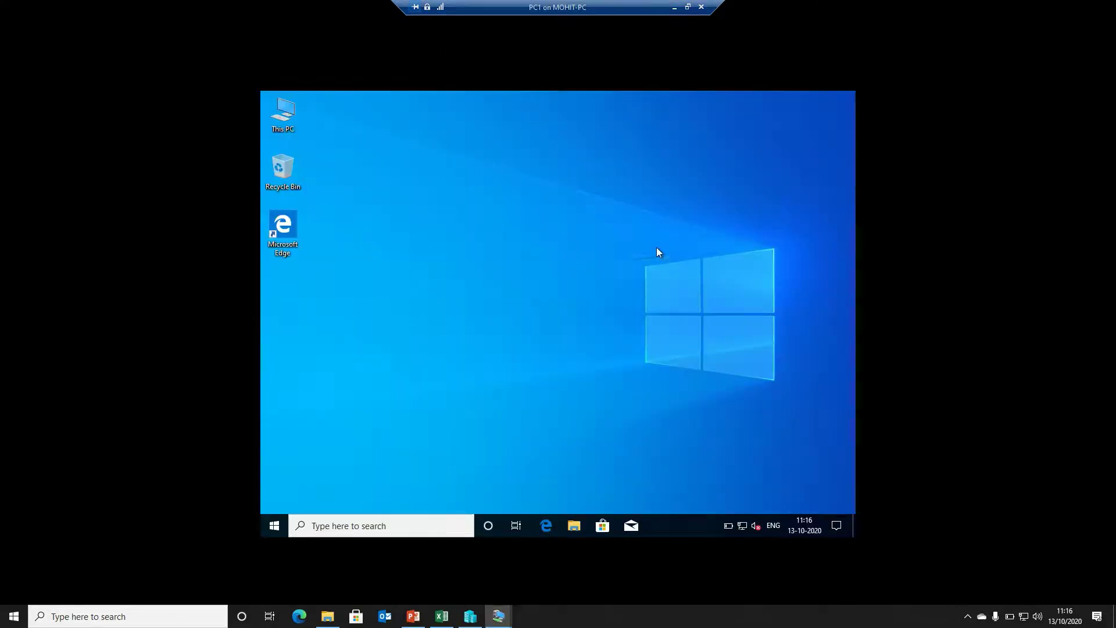
# Map \\server\varun as drive Z: from This PC in a maximized File Explorer
pyautogui.doubleClick(288, 118)
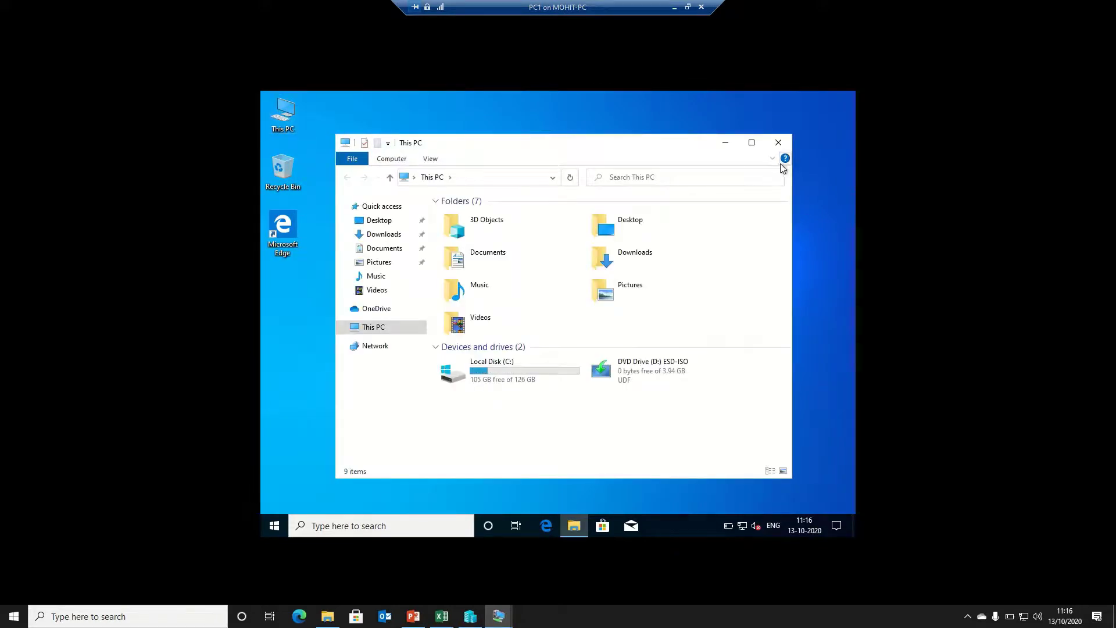
pyautogui.click(751, 142)
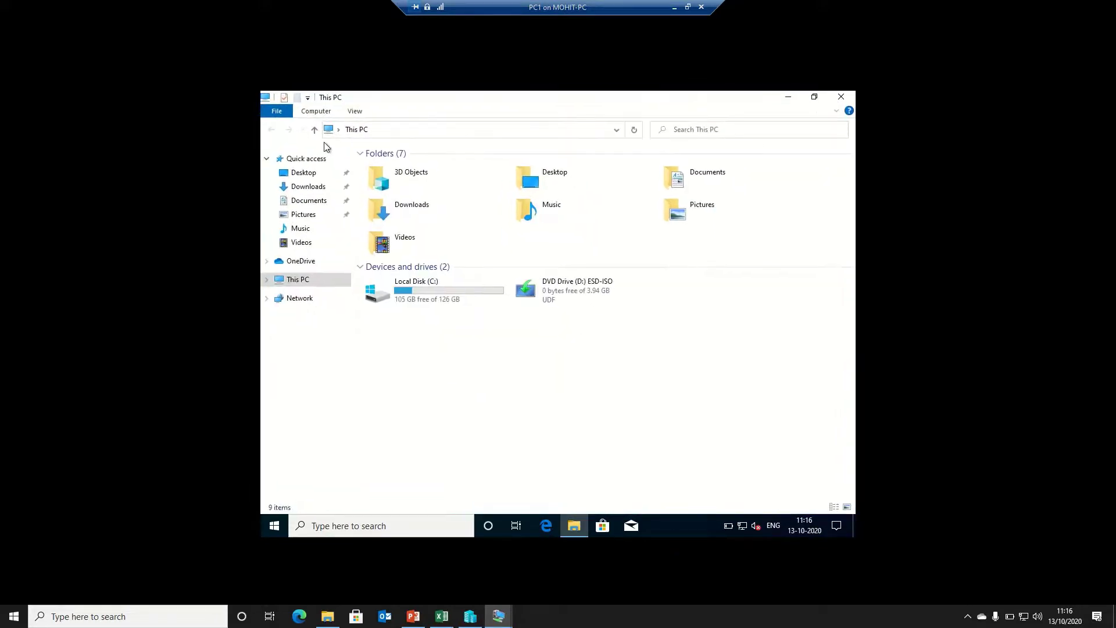
pyautogui.click(317, 110)
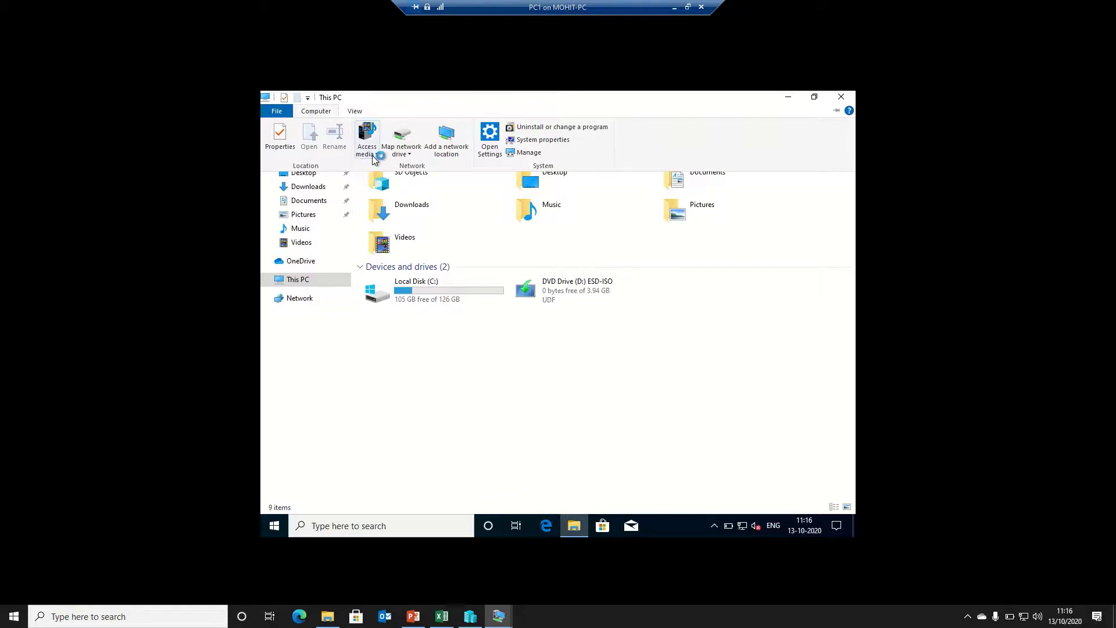
pyautogui.click(400, 152)
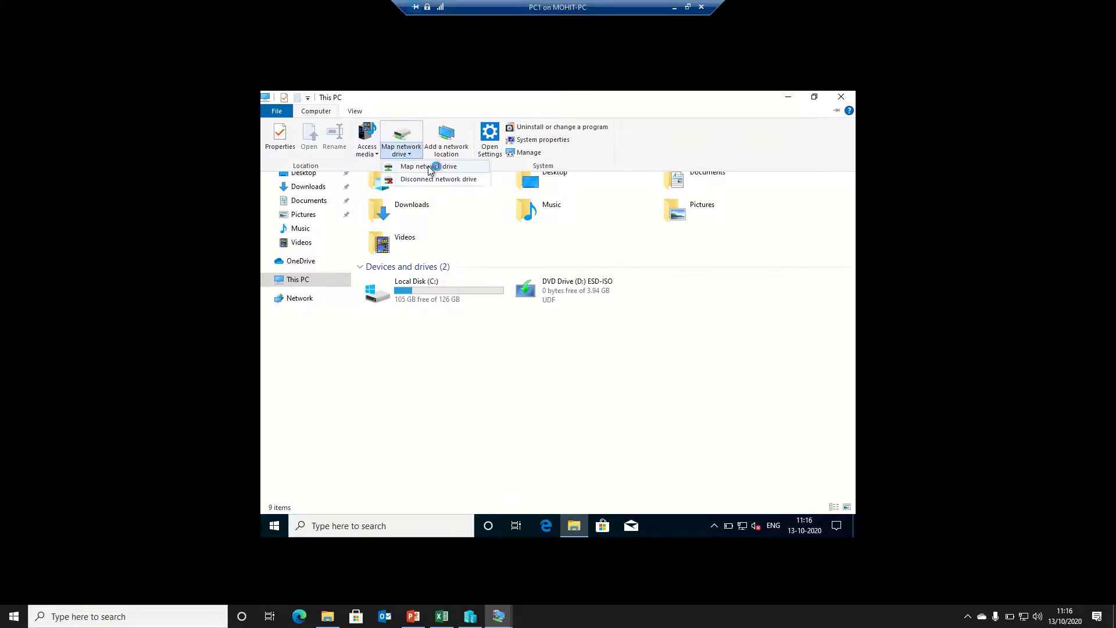
pyautogui.click(429, 167)
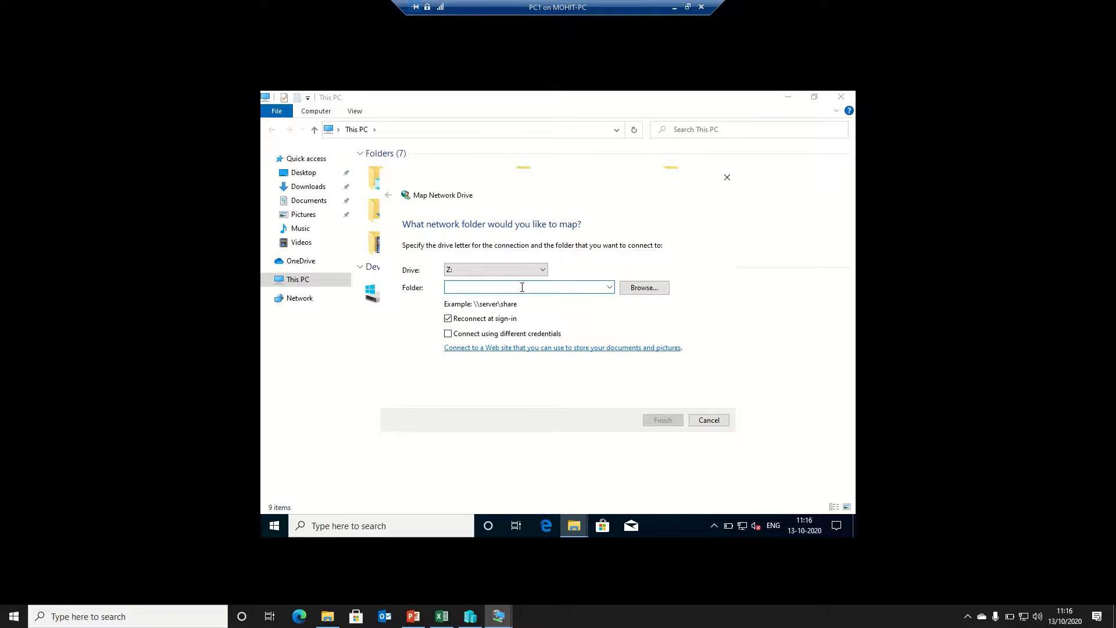
pyautogui.write('\\\\server\\varun')
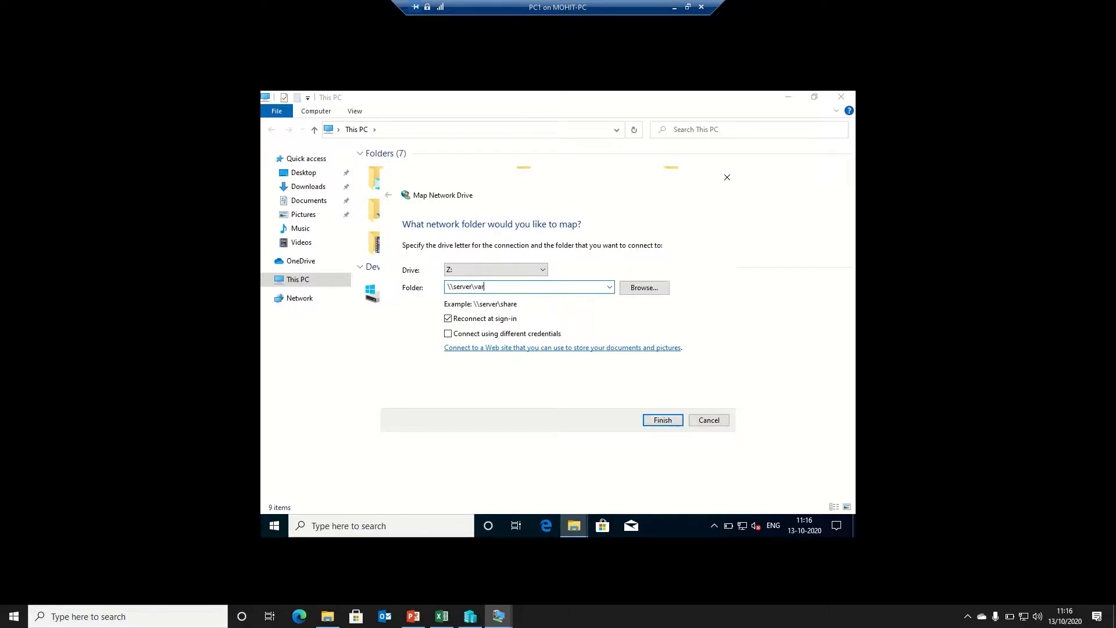
pyautogui.click(664, 419)
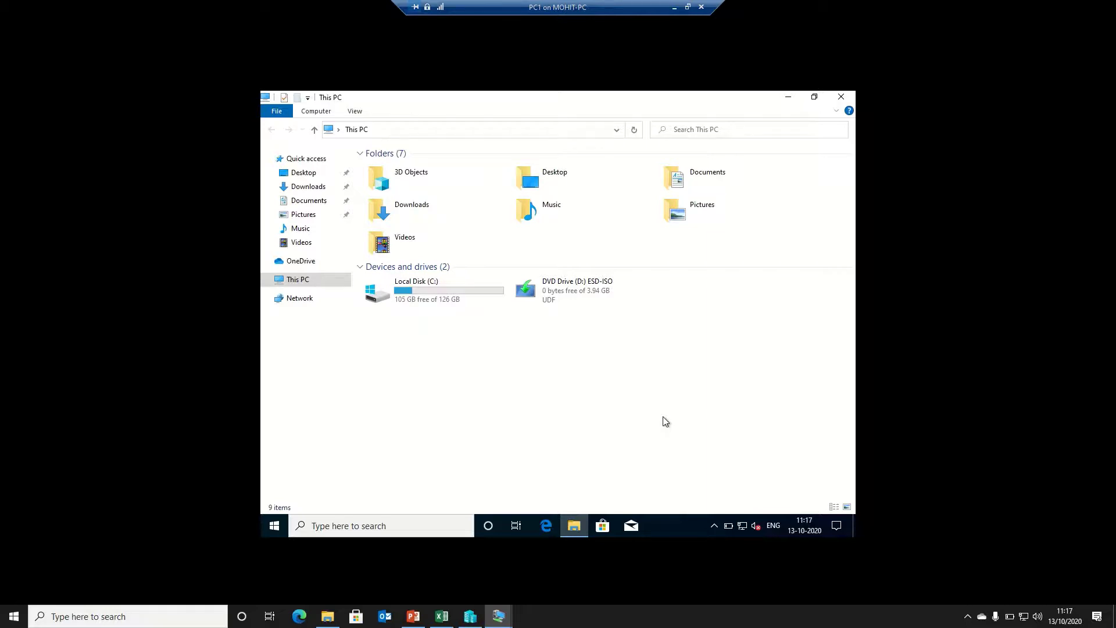
# Refresh This PC and enter \\server\common as drive Y: in Map Network Drive
pyautogui.rightClick(674, 342)
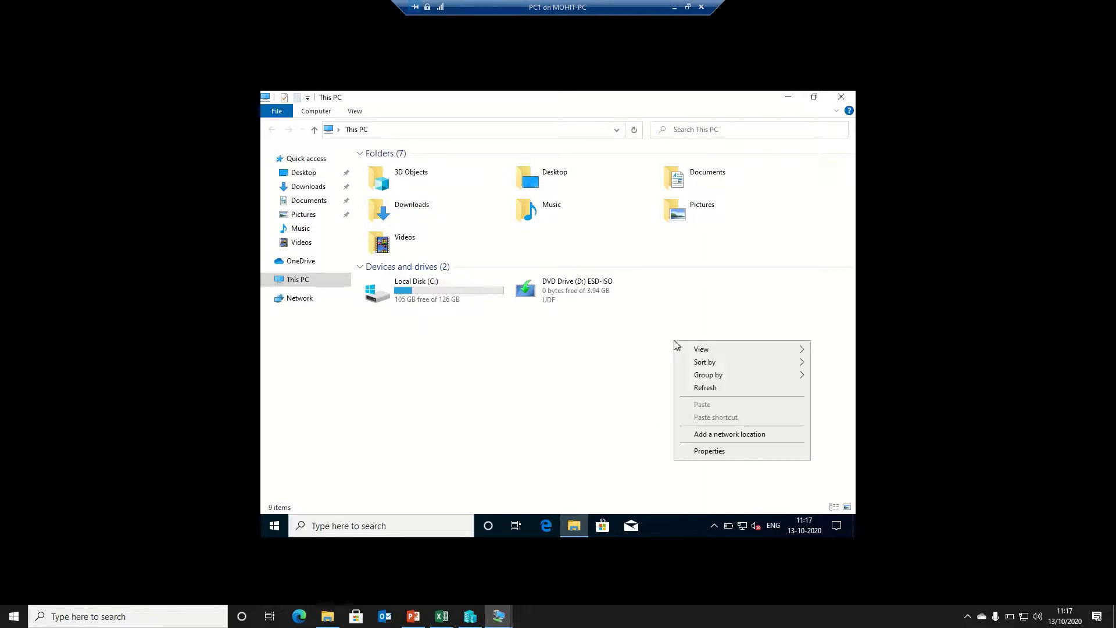
pyautogui.click(723, 389)
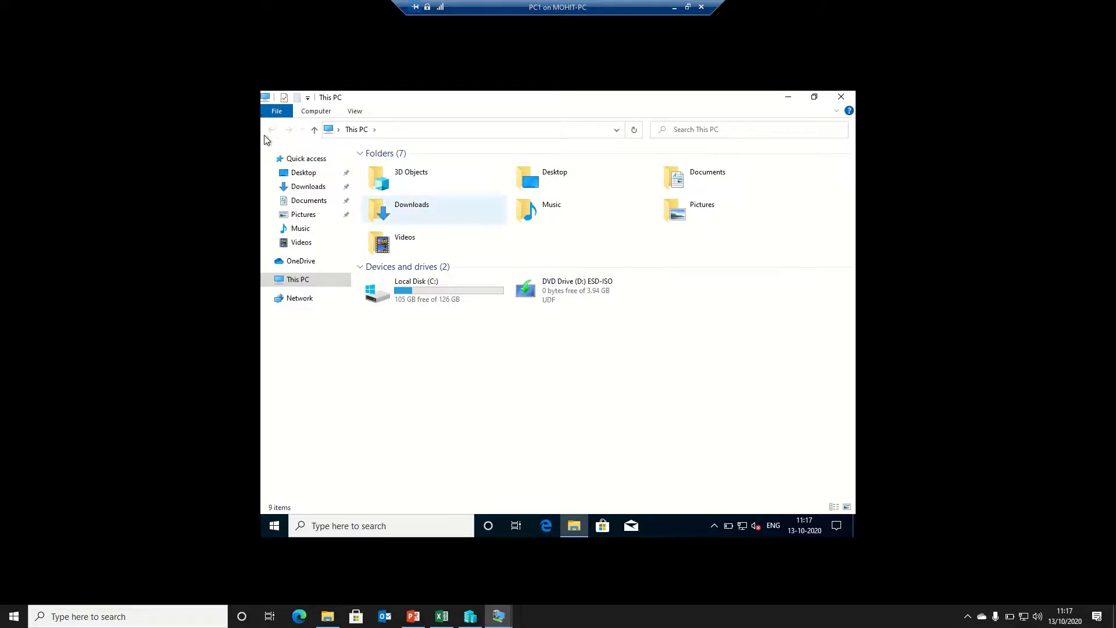
pyautogui.click(313, 113)
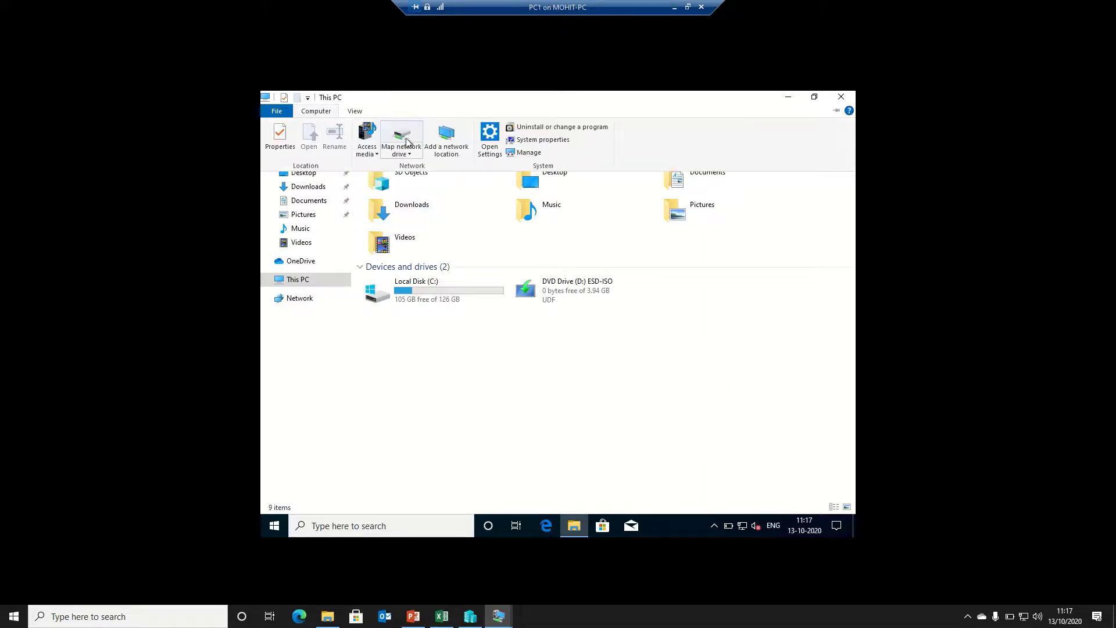
pyautogui.click(415, 156)
pyautogui.click(424, 170)
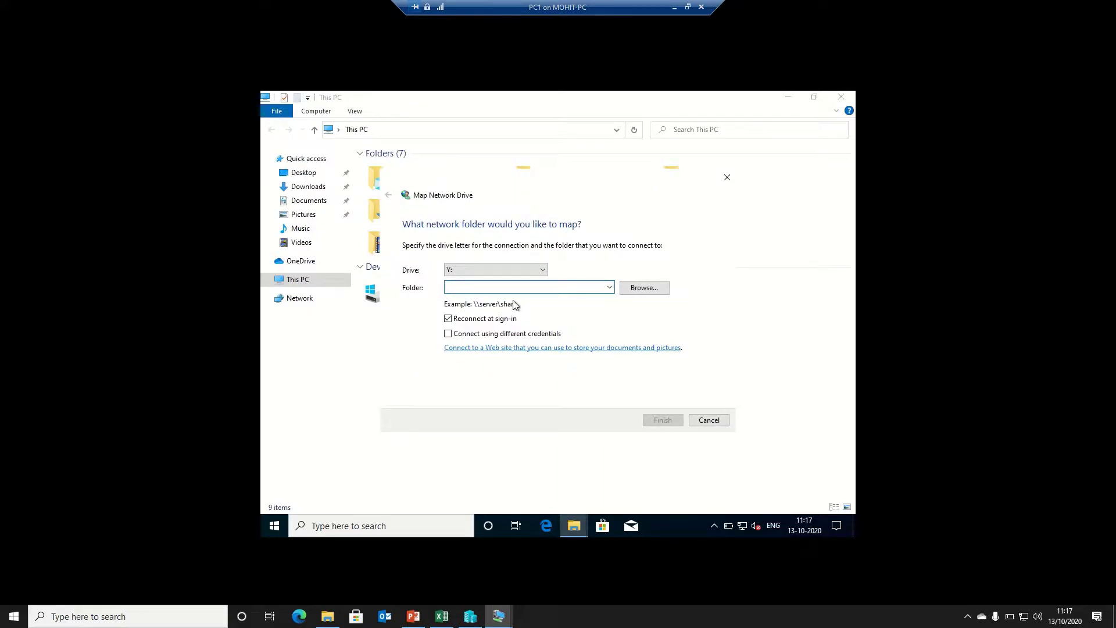
pyautogui.write('\\\\server\\common')
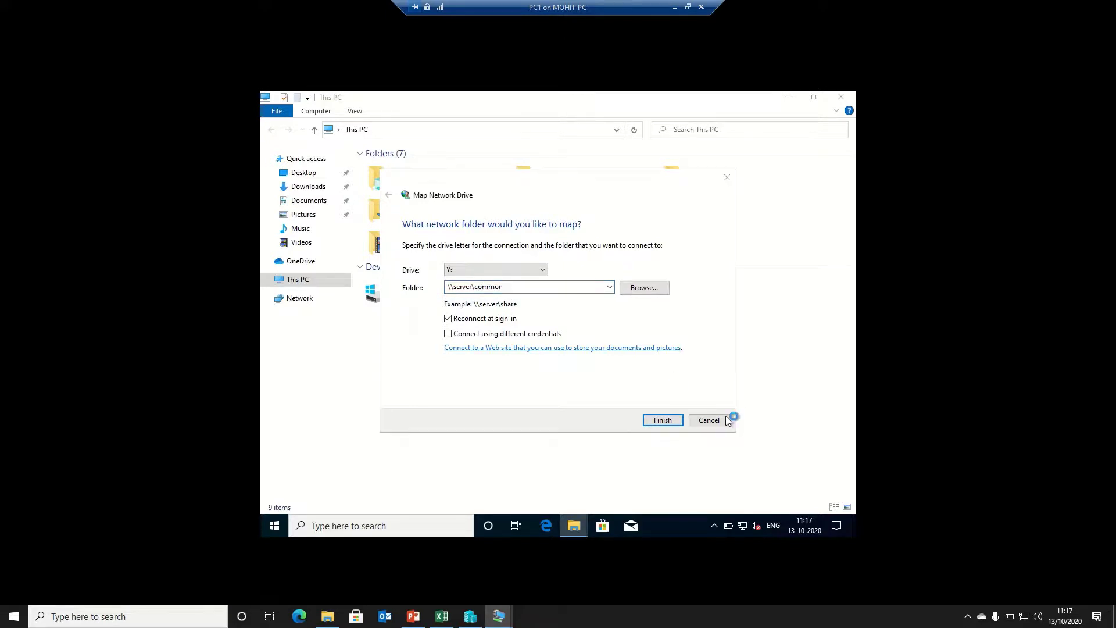
pyautogui.click(663, 420)
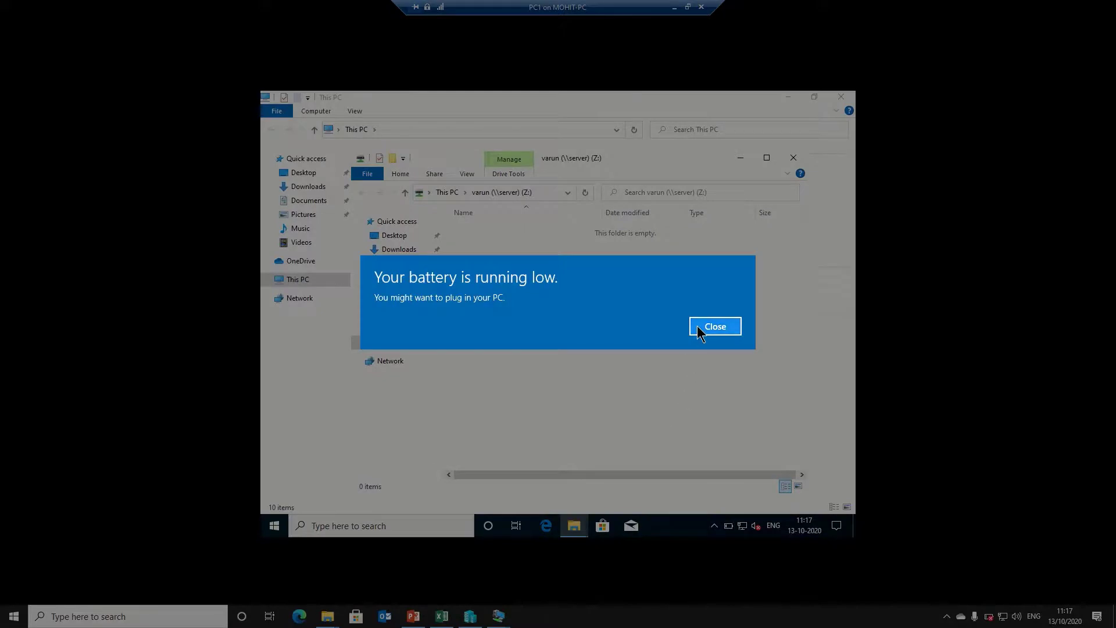
# Dismiss the battery alert and create a text document named kjhkj in the varun drive
pyautogui.click(698, 327)
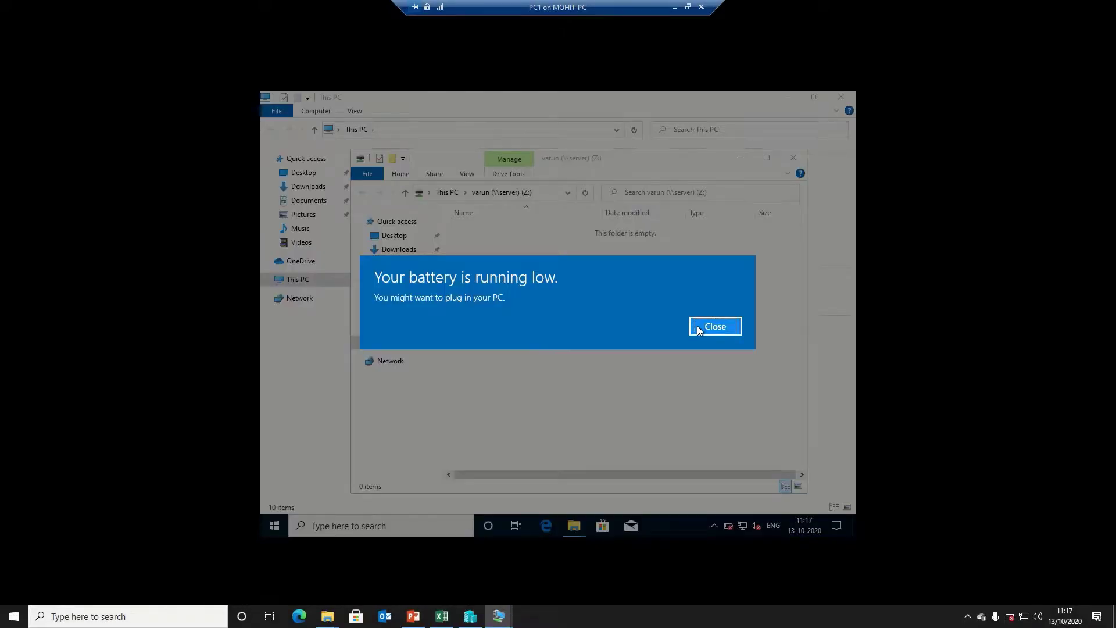
pyautogui.moveTo(500, 6)
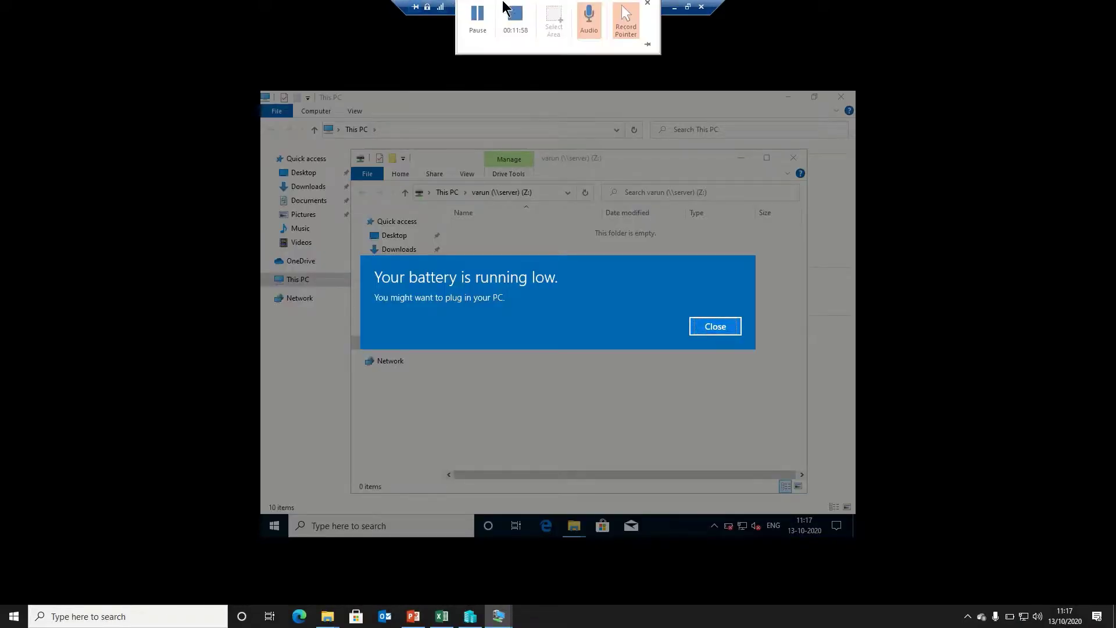
pyautogui.click(476, 26)
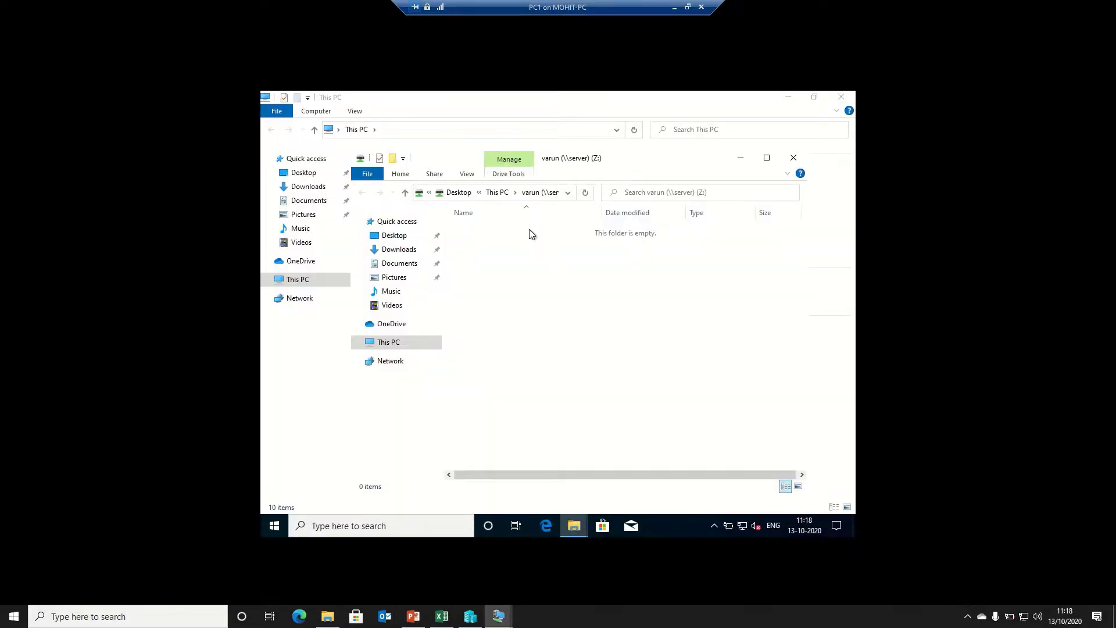
pyautogui.rightClick(540, 260)
pyautogui.moveTo(580, 372)
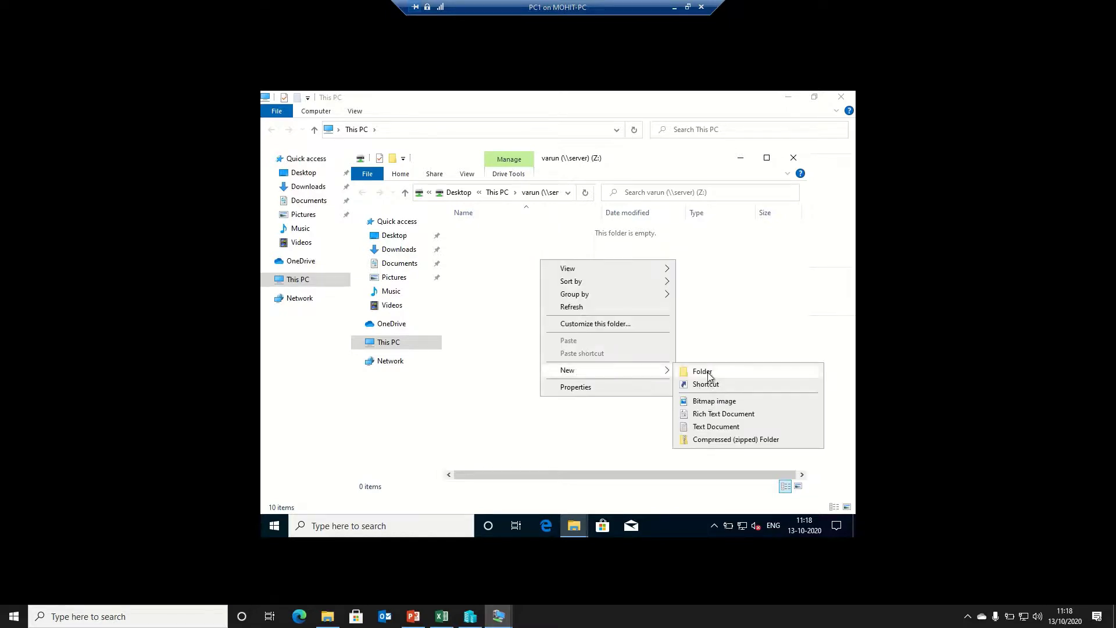
pyautogui.click(697, 431)
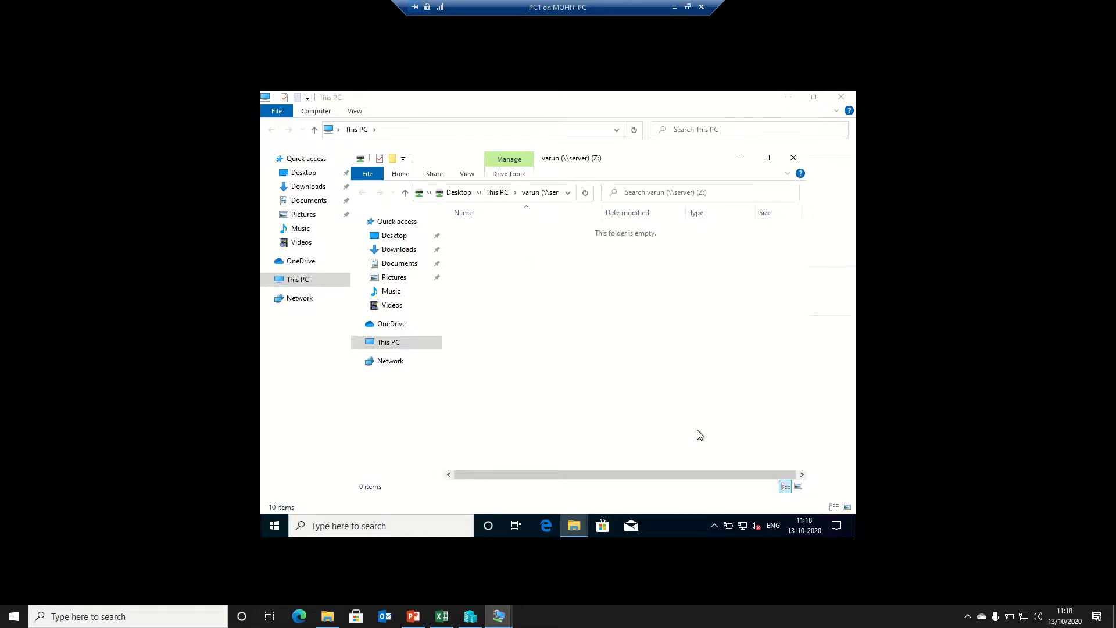
pyautogui.write('kjhkj')
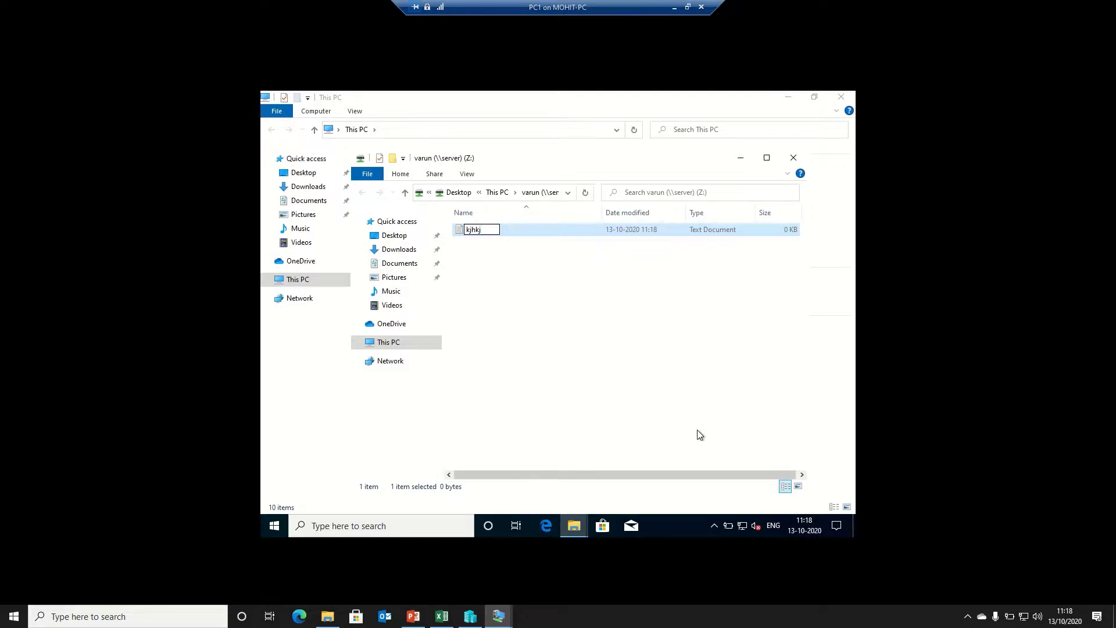
pyautogui.click(635, 338)
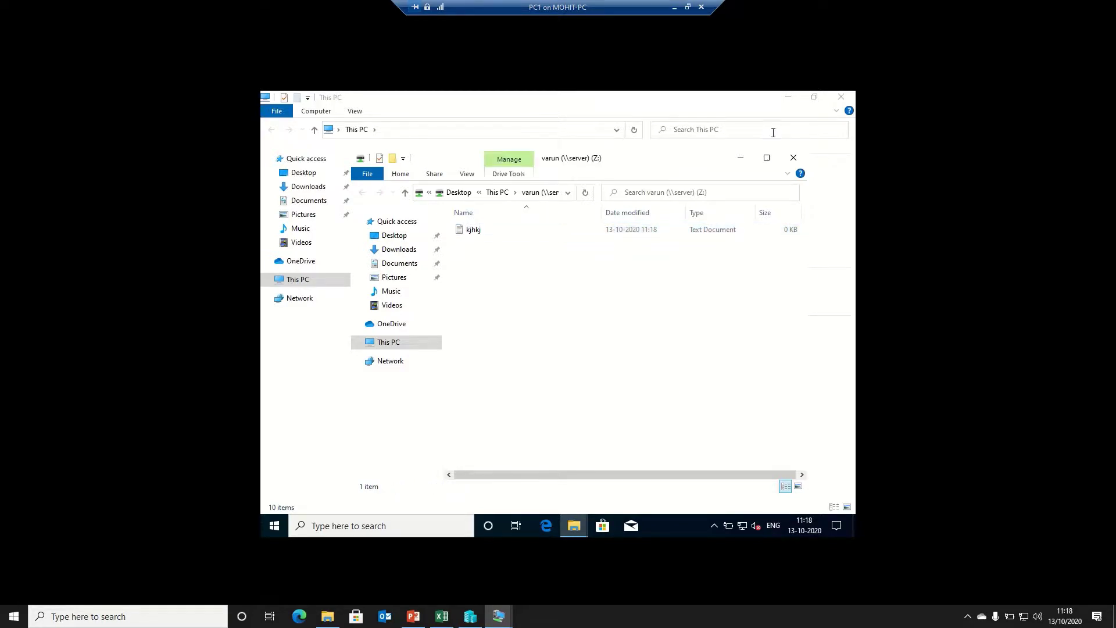
# Finish mapping common as Y:, add a text file named Varun, and close it
pyautogui.click(740, 157)
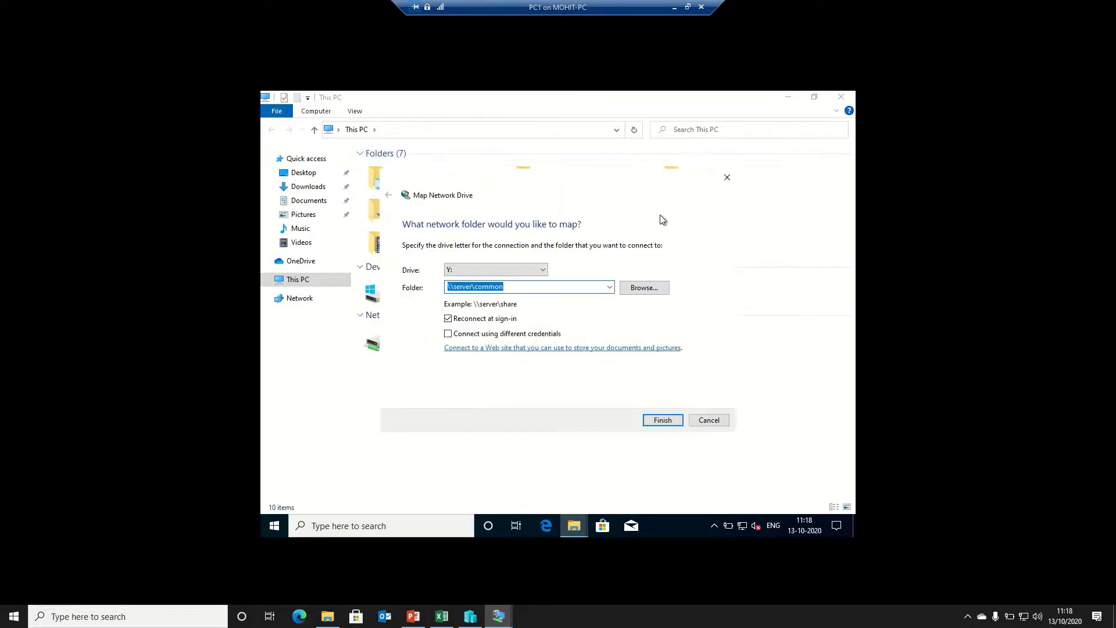
pyautogui.click(662, 420)
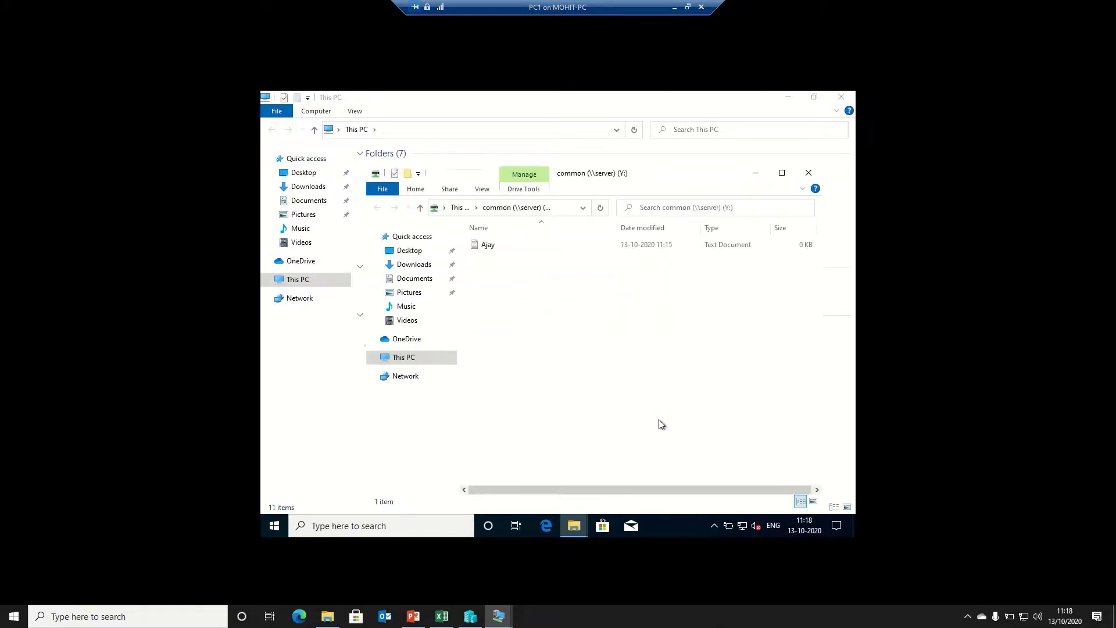
pyautogui.rightClick(569, 356)
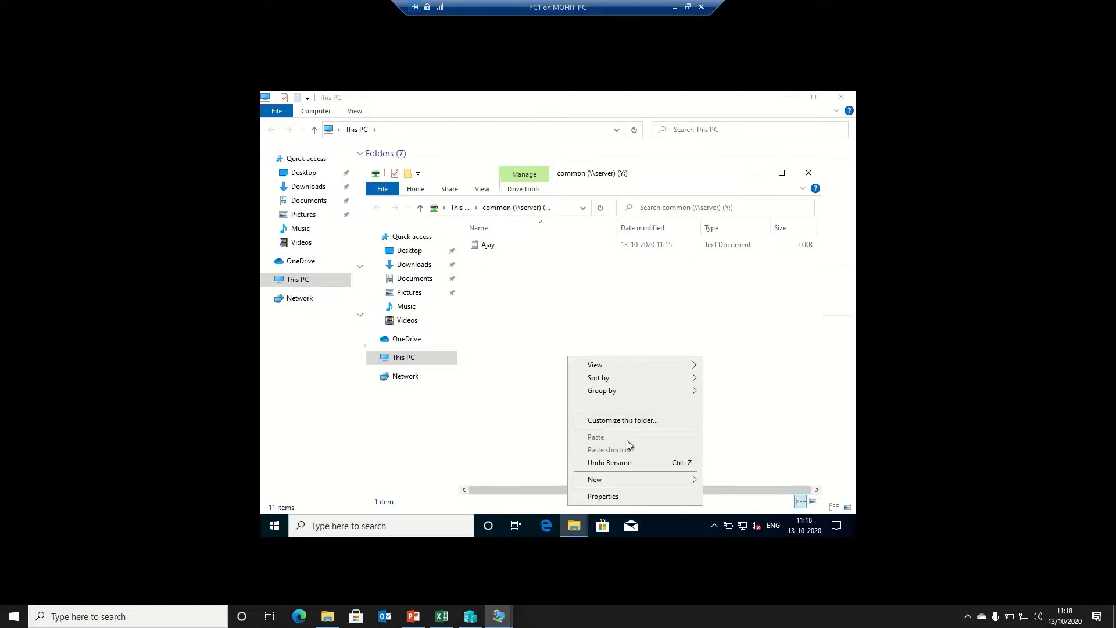
pyautogui.moveTo(620, 483)
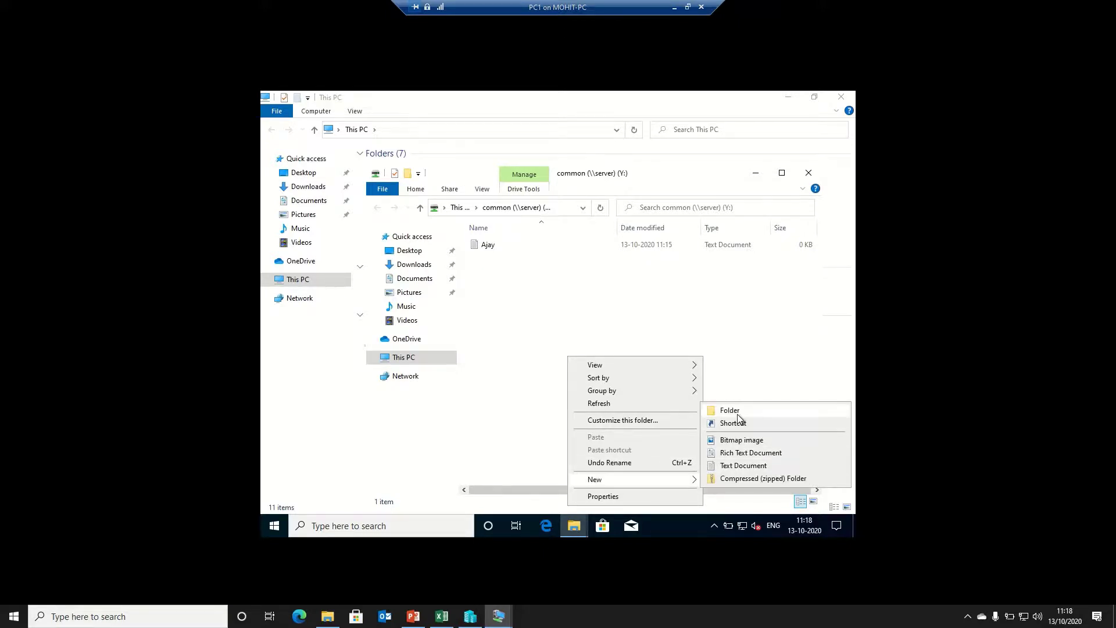
pyautogui.click(740, 466)
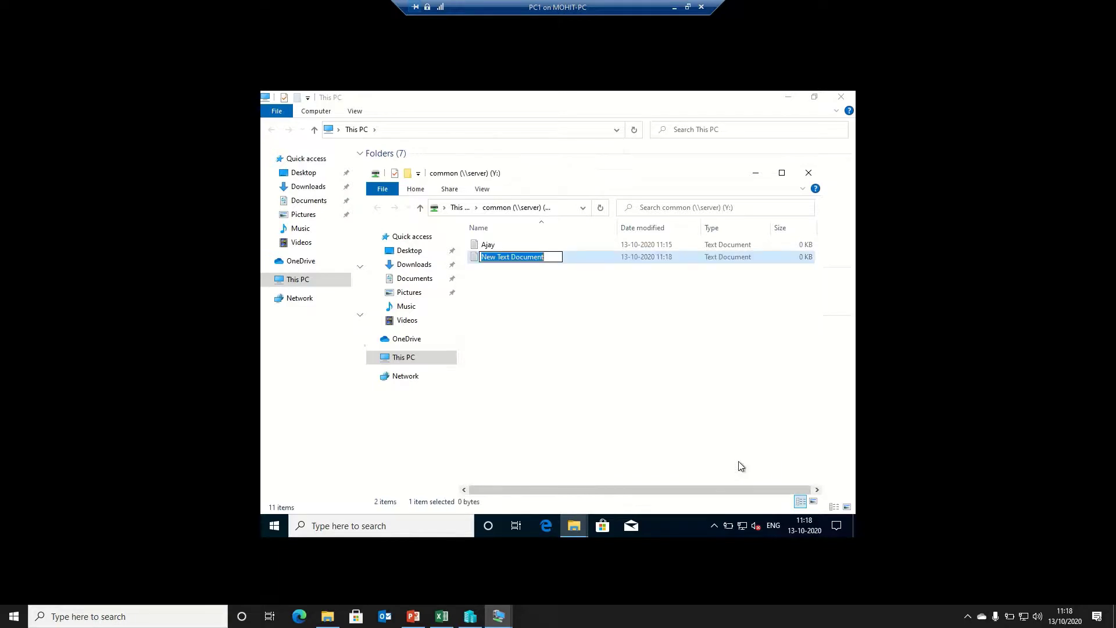
pyautogui.write('Varun')
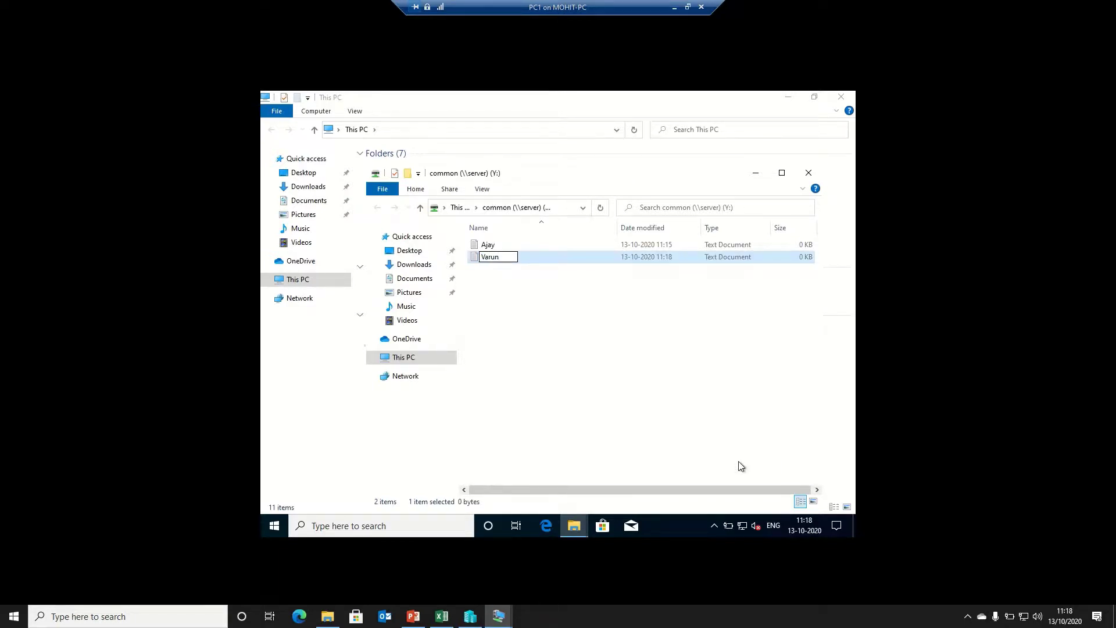
pyautogui.press('Return')
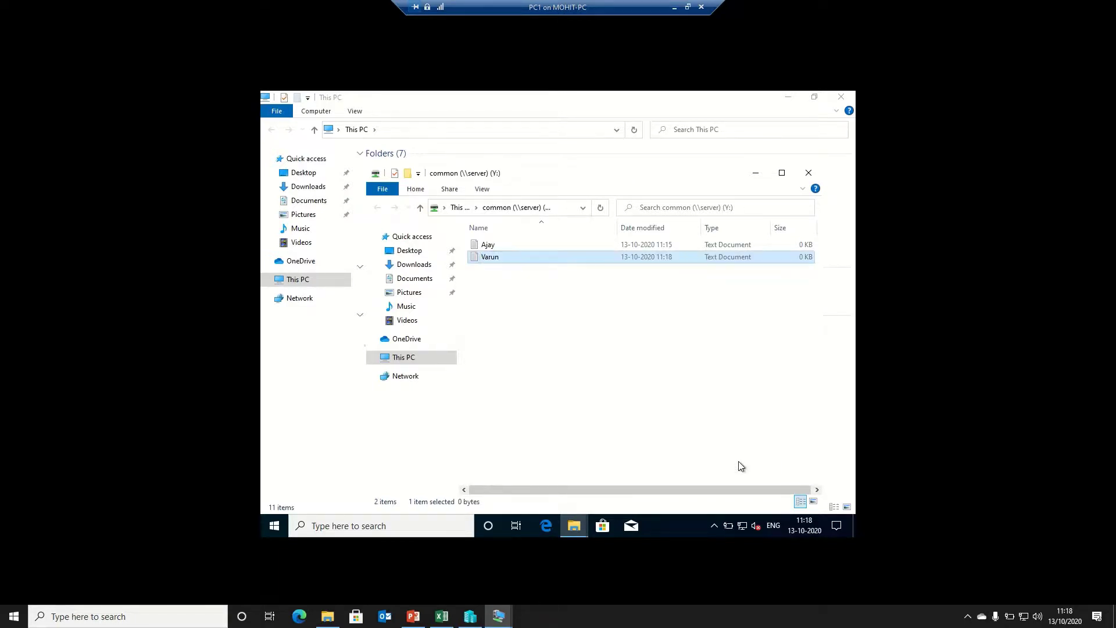
pyautogui.click(809, 174)
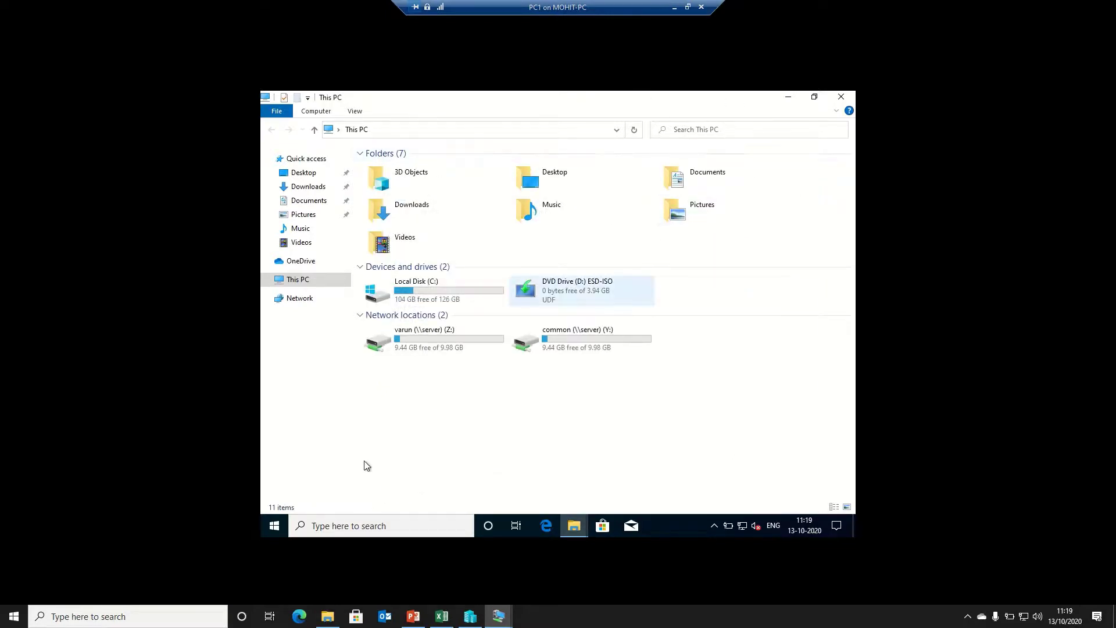
# Sign the current user out of the client VM and dismiss the lock screen
pyautogui.click(275, 527)
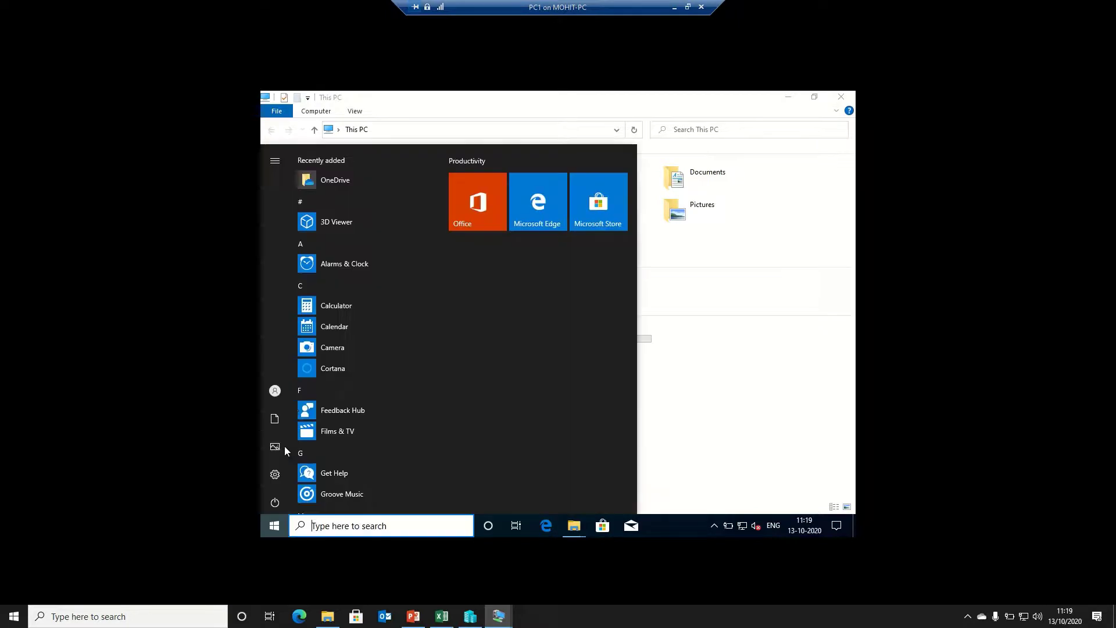
pyautogui.click(276, 390)
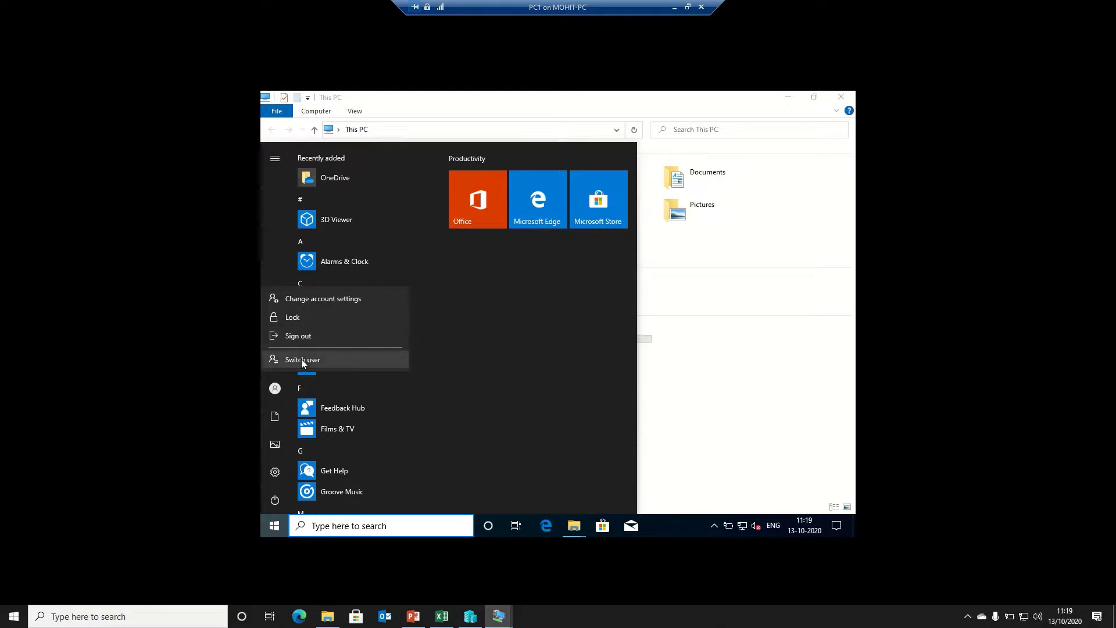
pyautogui.click(301, 337)
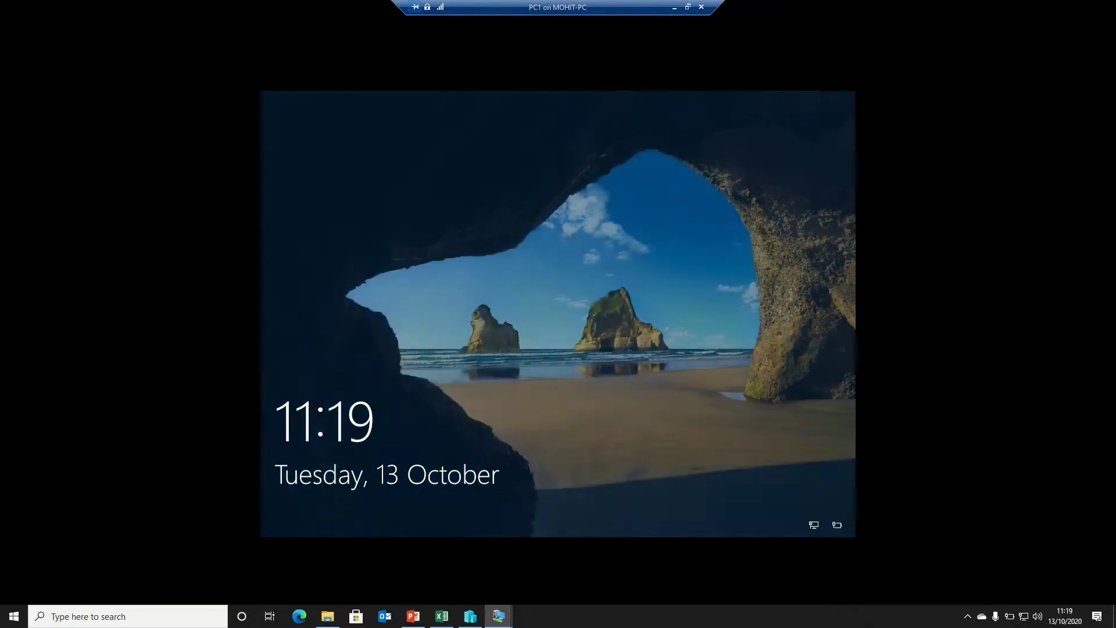
pyautogui.click(549, 285)
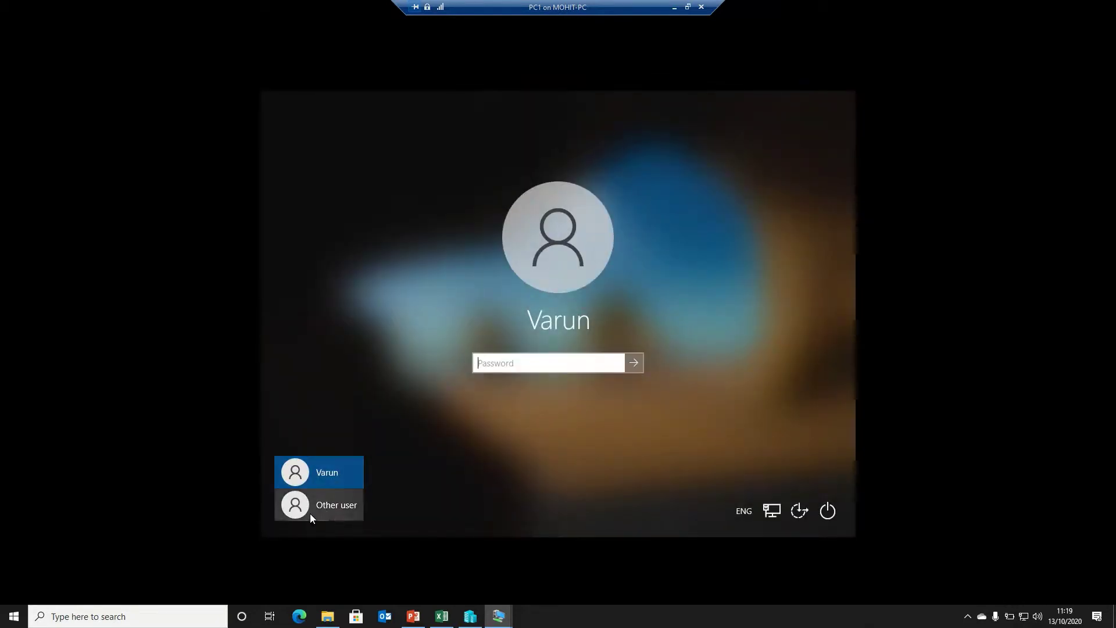
# Sign in as Other user with the mohit domain account and its password
pyautogui.click(308, 505)
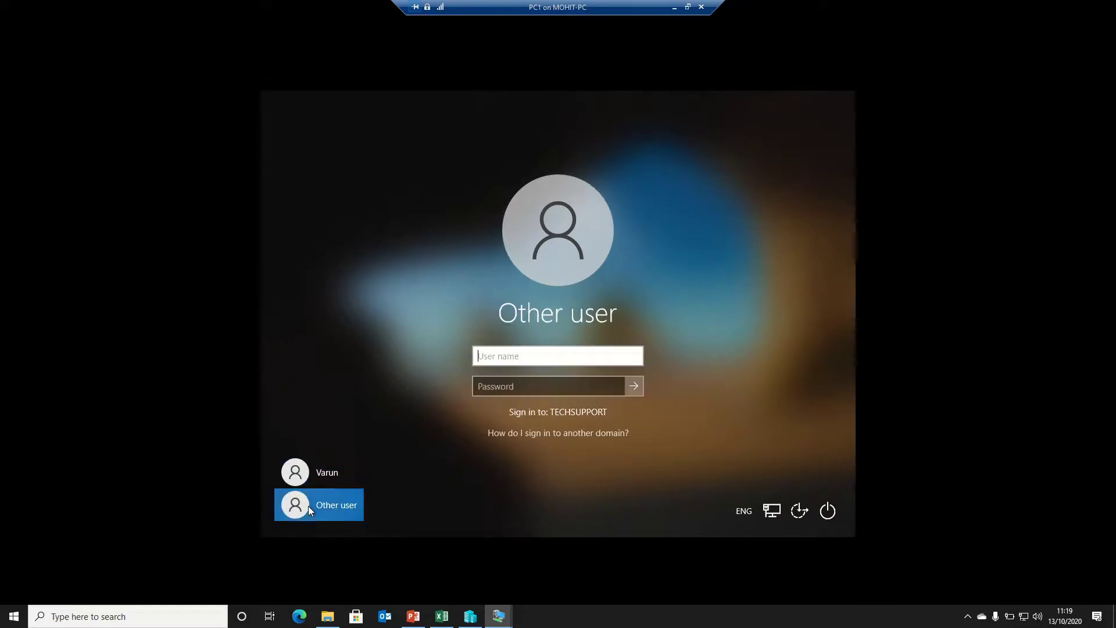
pyautogui.write('mohit')
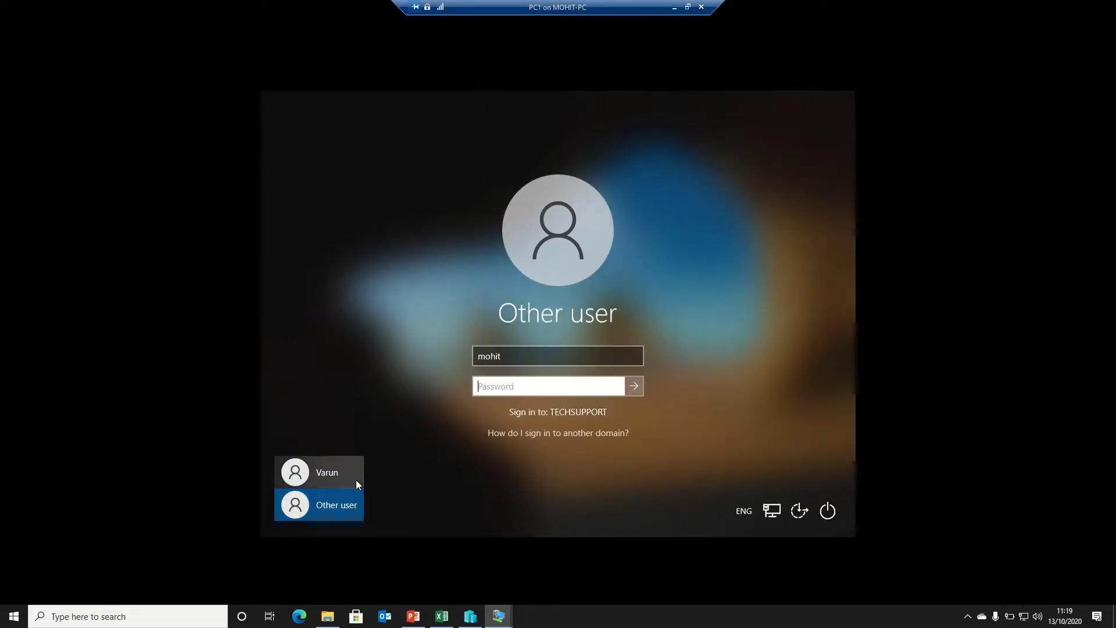
pyautogui.press('Tab')
pyautogui.write('*********')
pyautogui.press('Return')
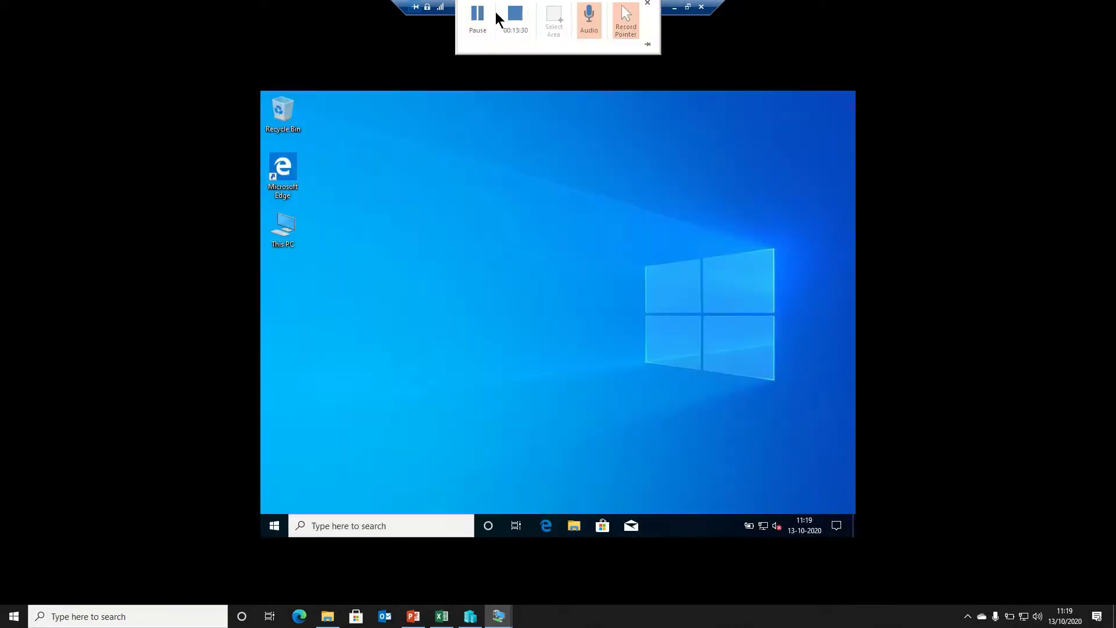
# Map \\server\mohit as drive Z: from This PC
pyautogui.doubleClick(291, 221)
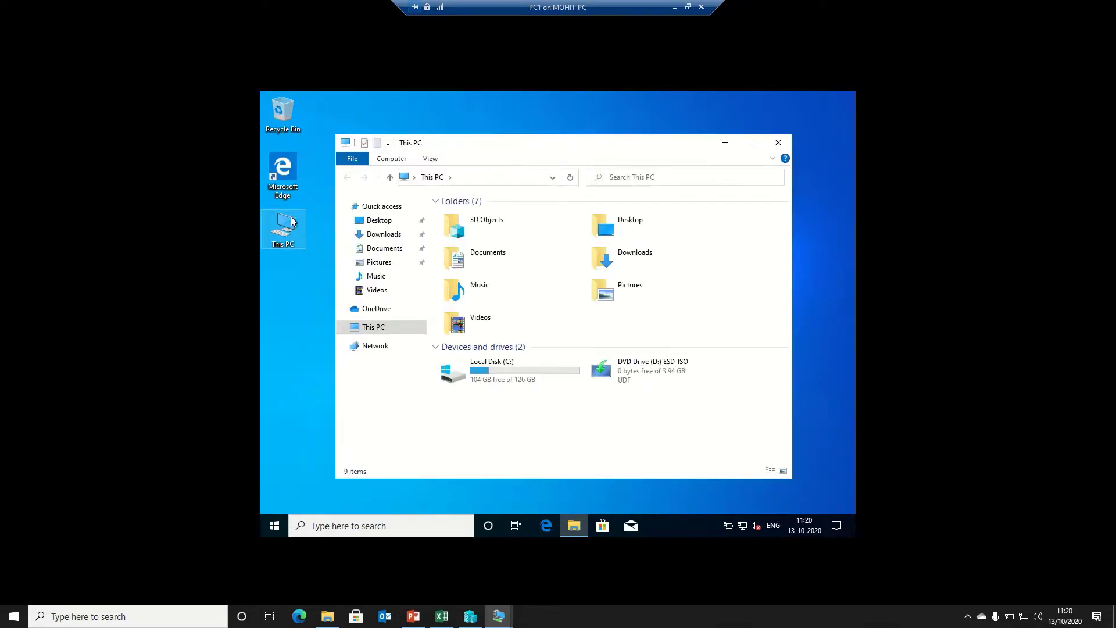
pyautogui.click(391, 158)
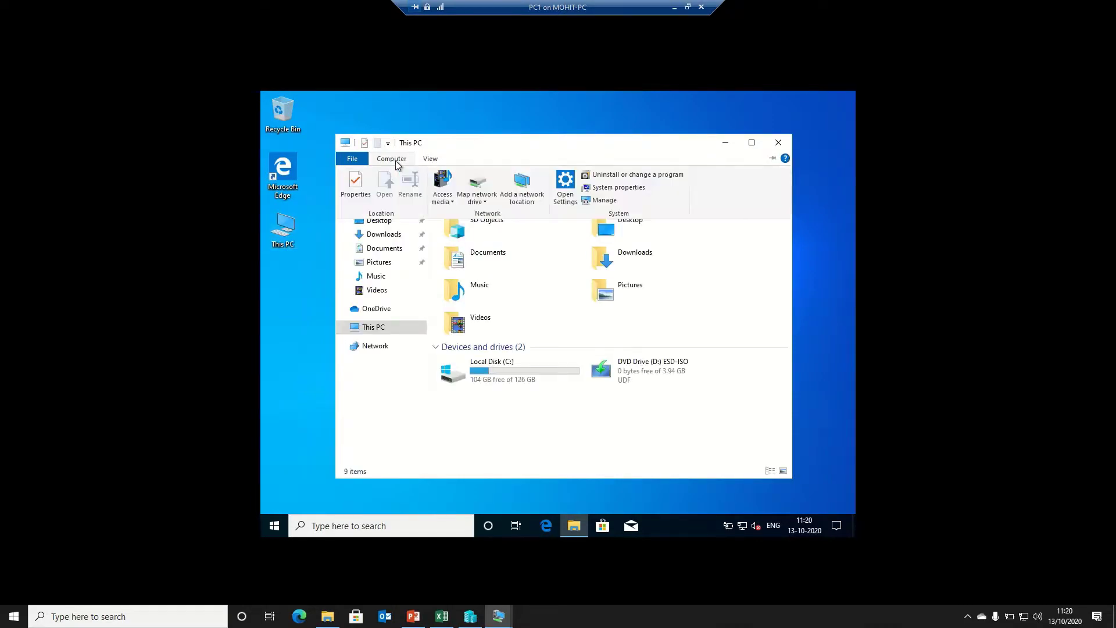
pyautogui.click(485, 202)
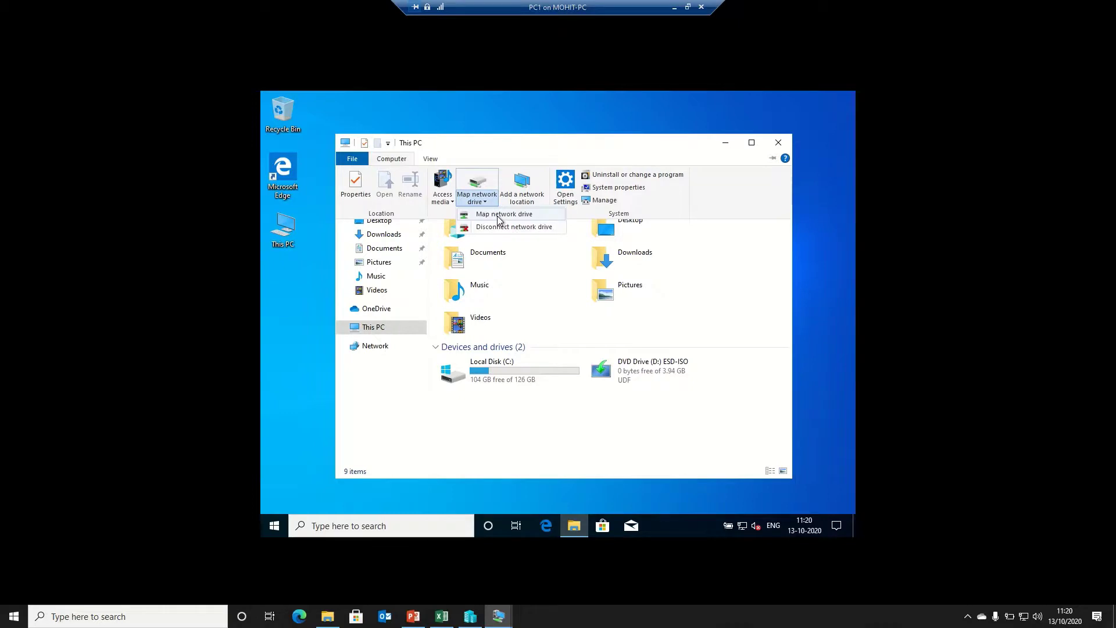
pyautogui.click(499, 215)
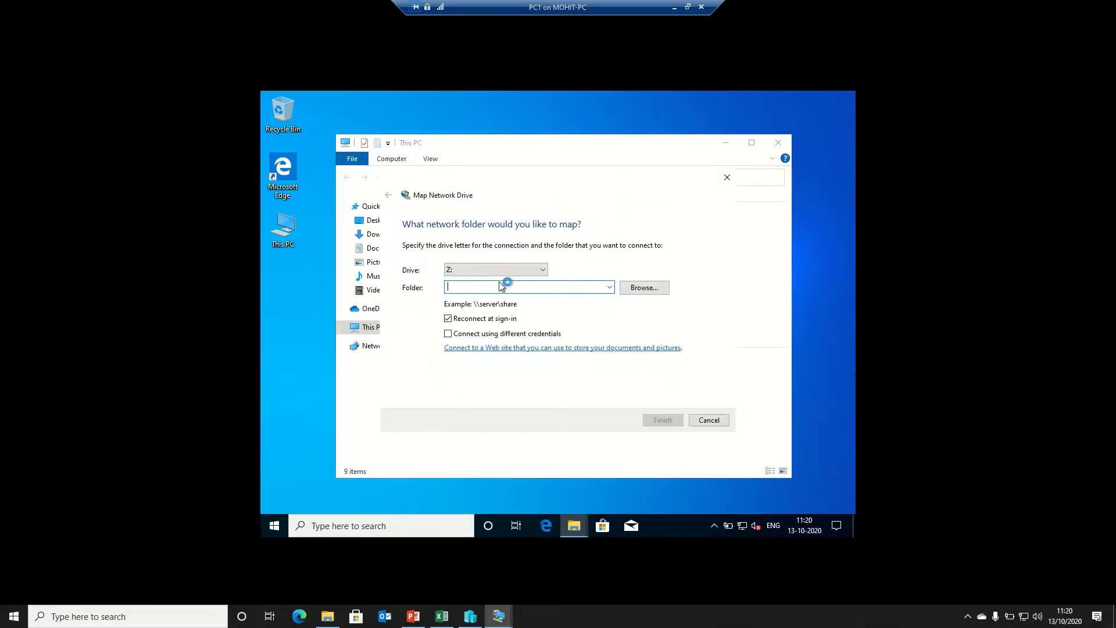
pyautogui.write('\\\\server\\')
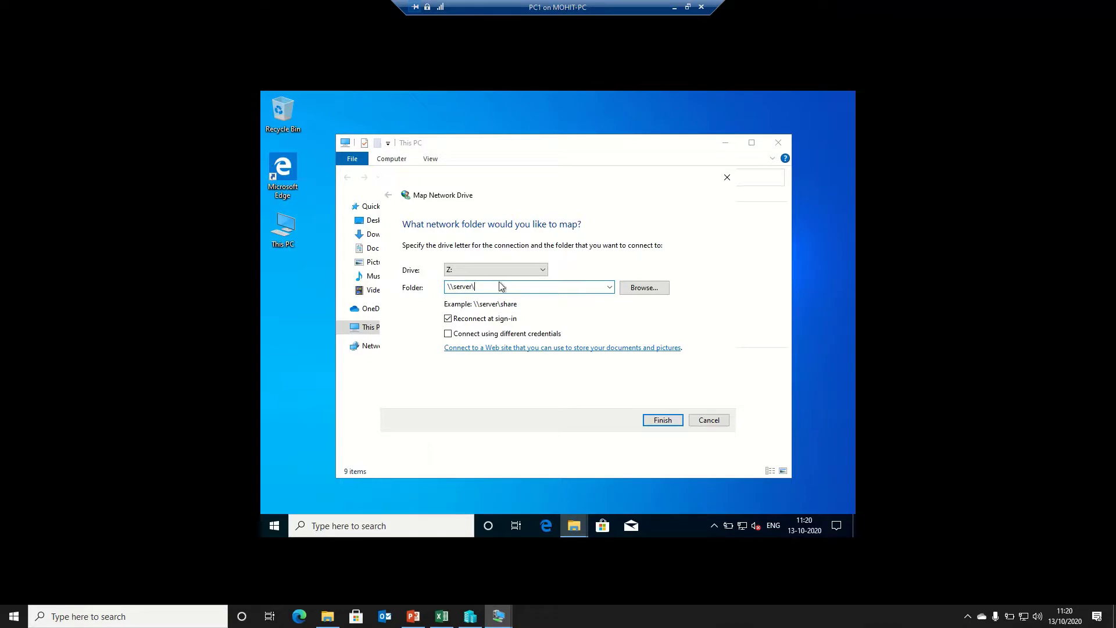
pyautogui.press('BackSpace')
pyautogui.write('\\mohit')
pyautogui.click(660, 419)
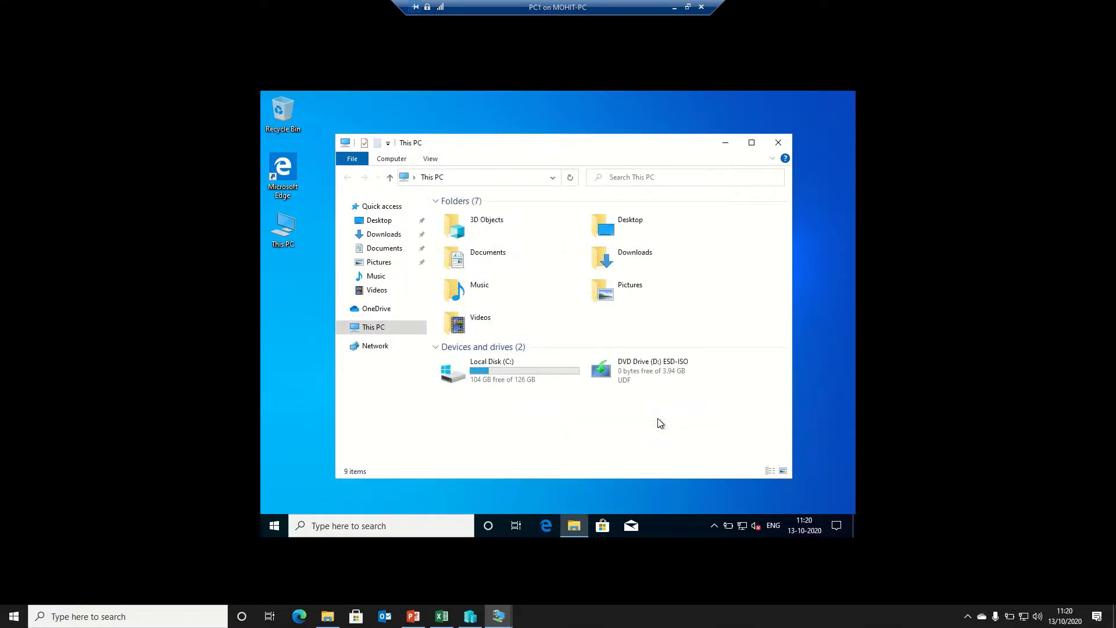
# Create a Rich Text Document named hhj in the mohit drive
pyautogui.click(393, 161)
pyautogui.click(473, 200)
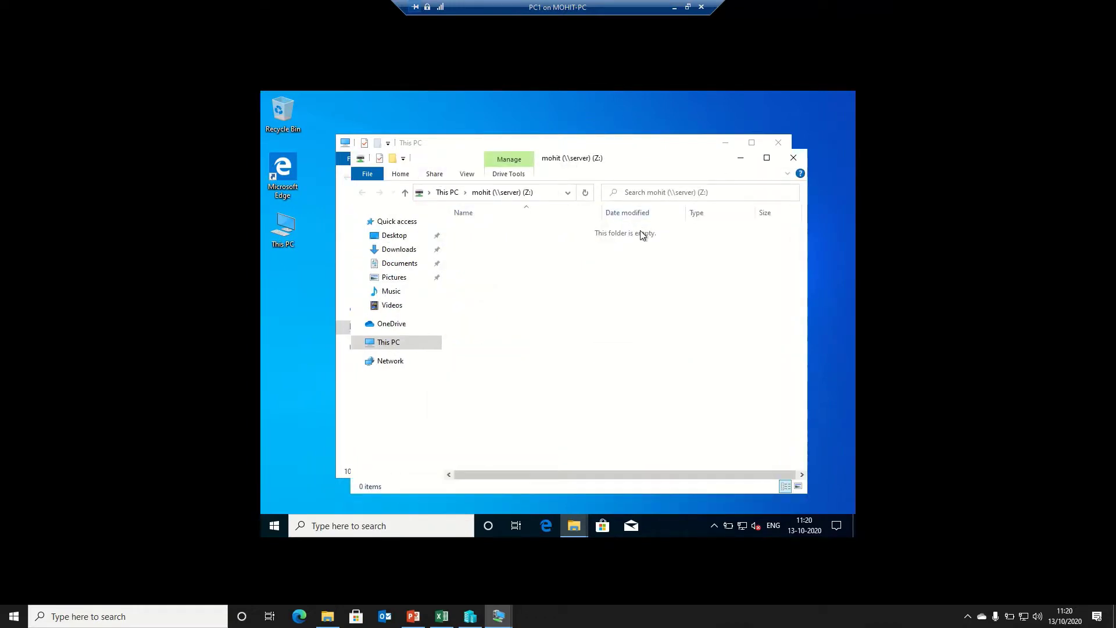
pyautogui.rightClick(553, 343)
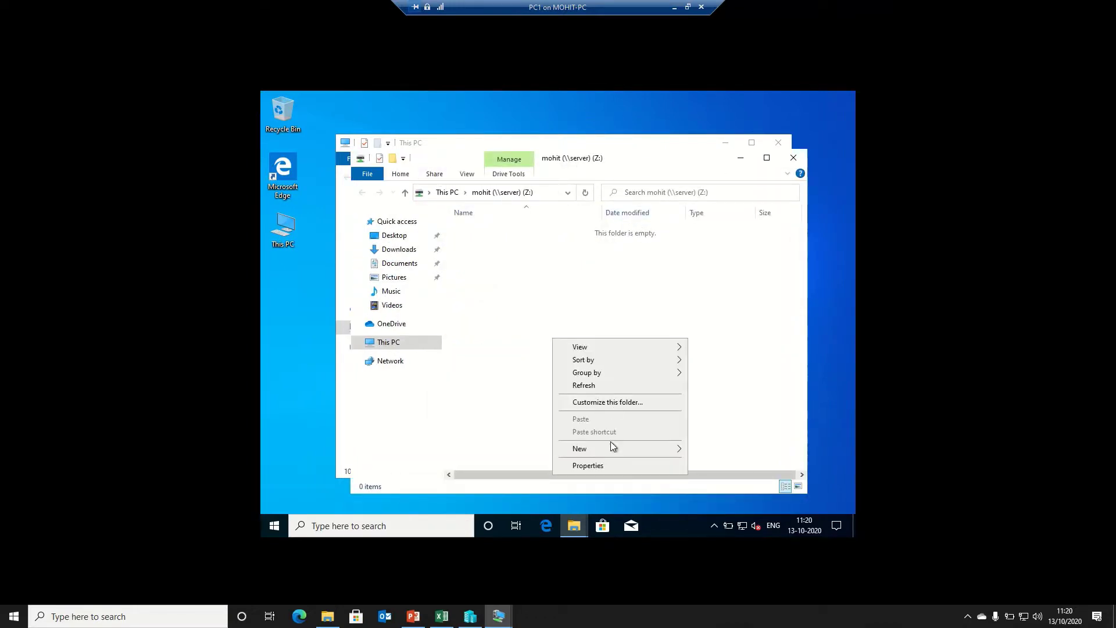
pyautogui.moveTo(611, 442)
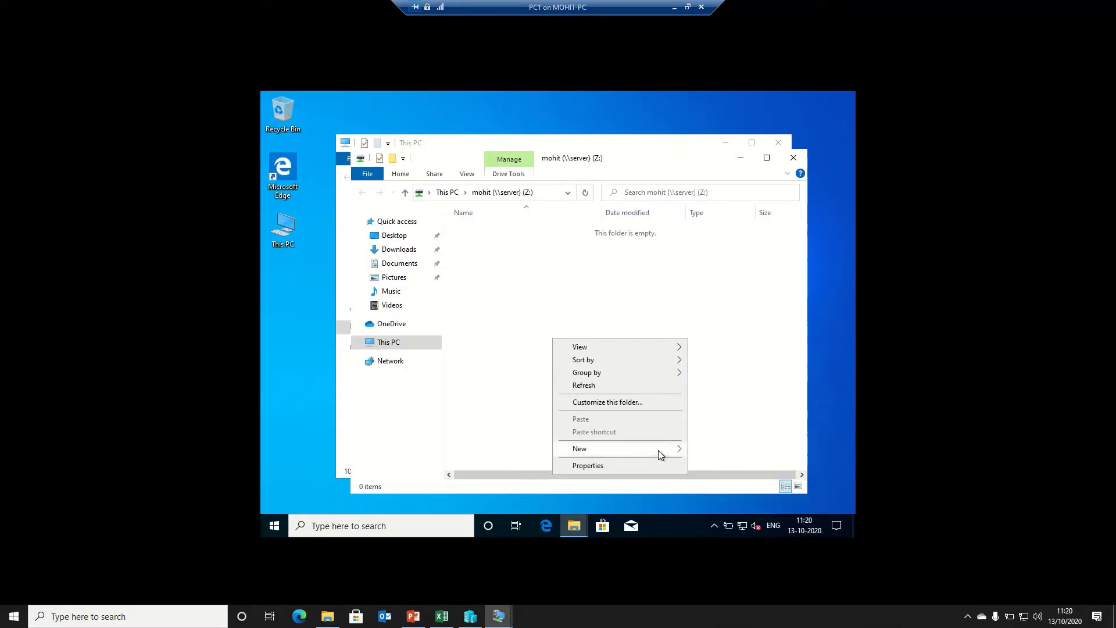
pyautogui.click(711, 492)
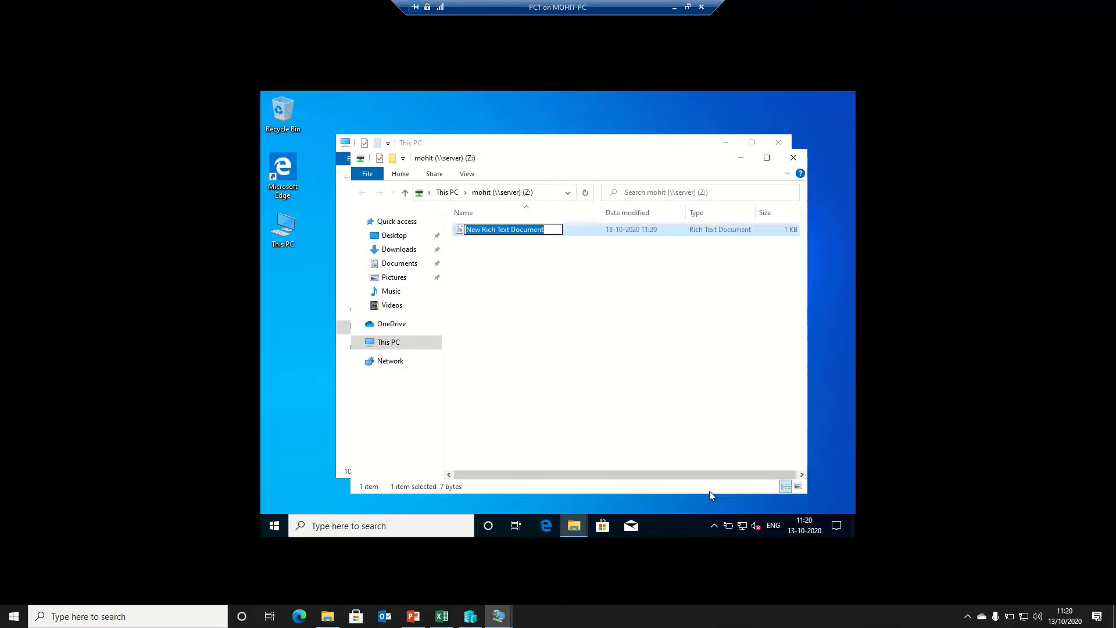
pyautogui.write(',,')
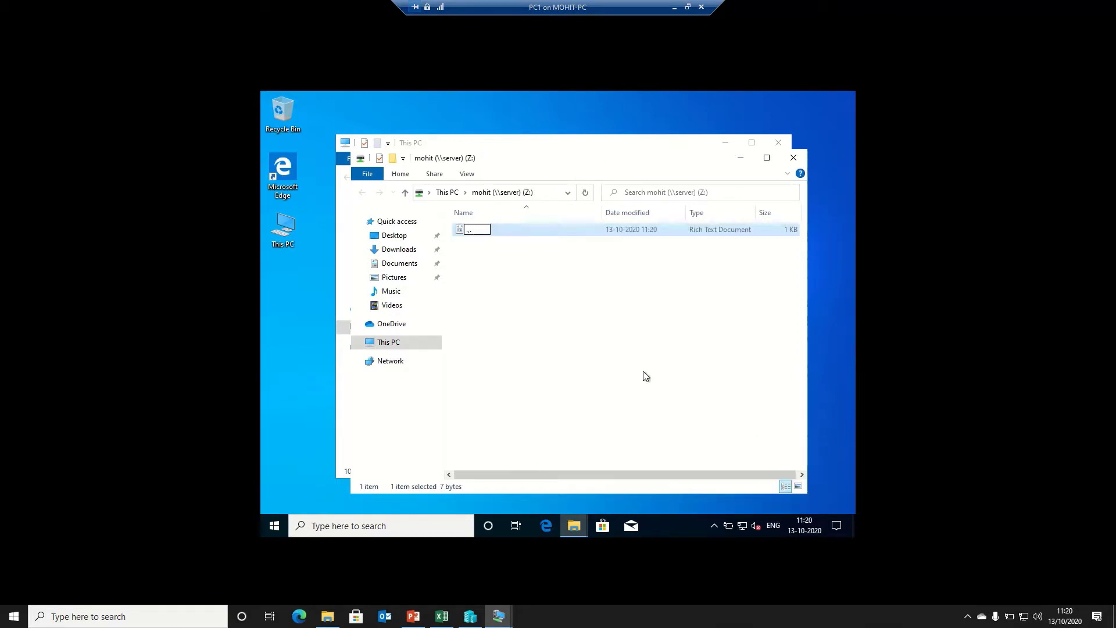
pyautogui.press('BackSpace')
pyautogui.press('BackSpace')
pyautogui.write('hhj')
pyautogui.press('Return')
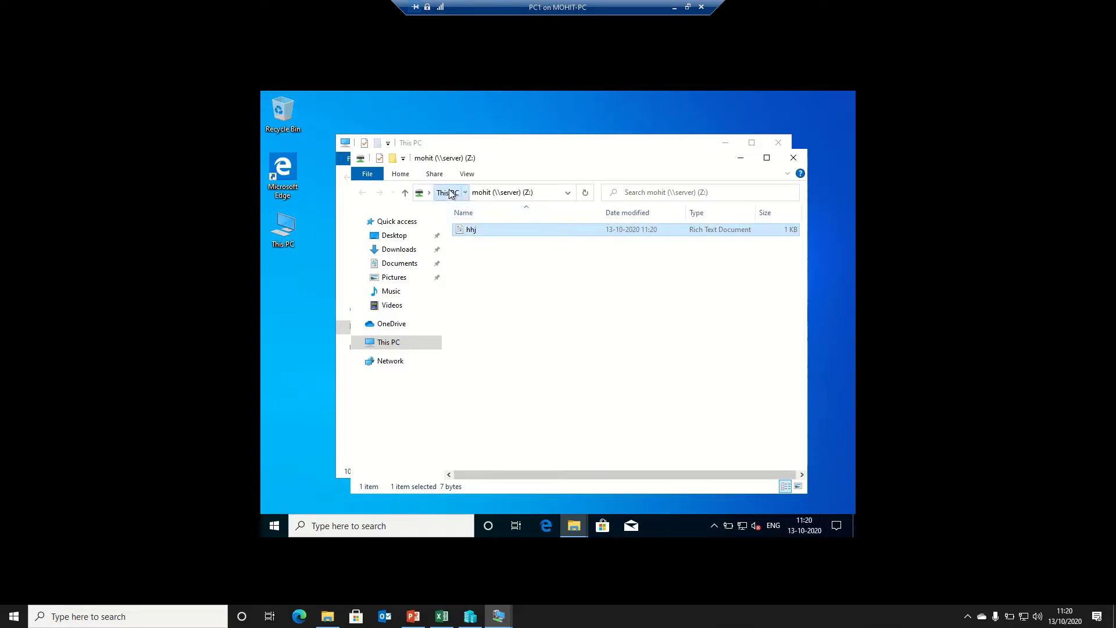
pyautogui.click(450, 194)
# Map \\server\common as drive Y:
pyautogui.click(409, 178)
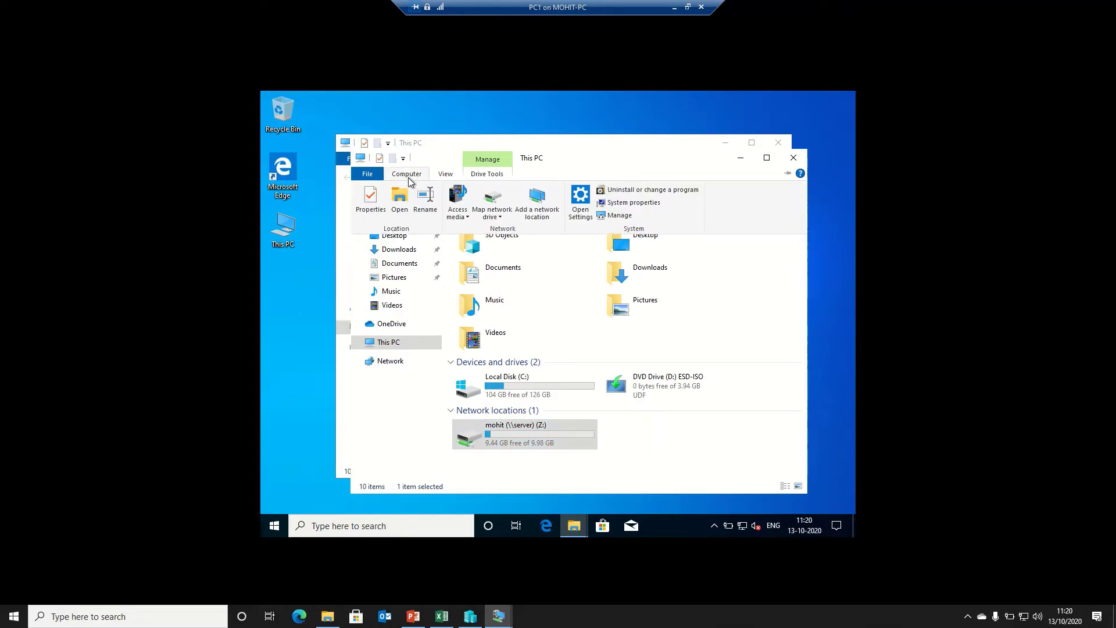
pyautogui.click(493, 212)
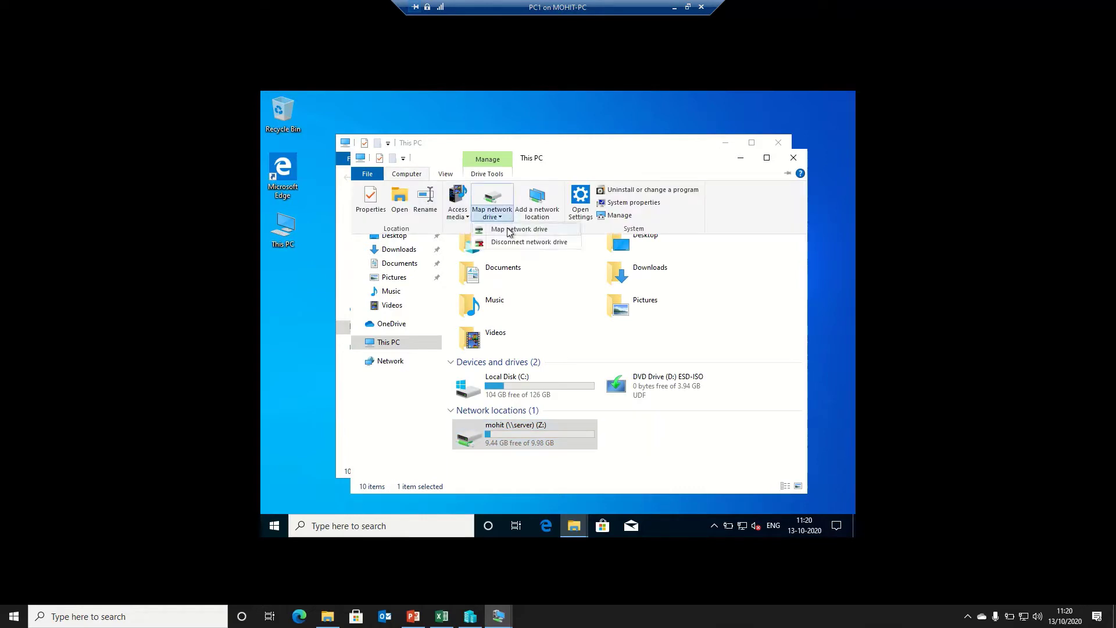
pyautogui.click(510, 231)
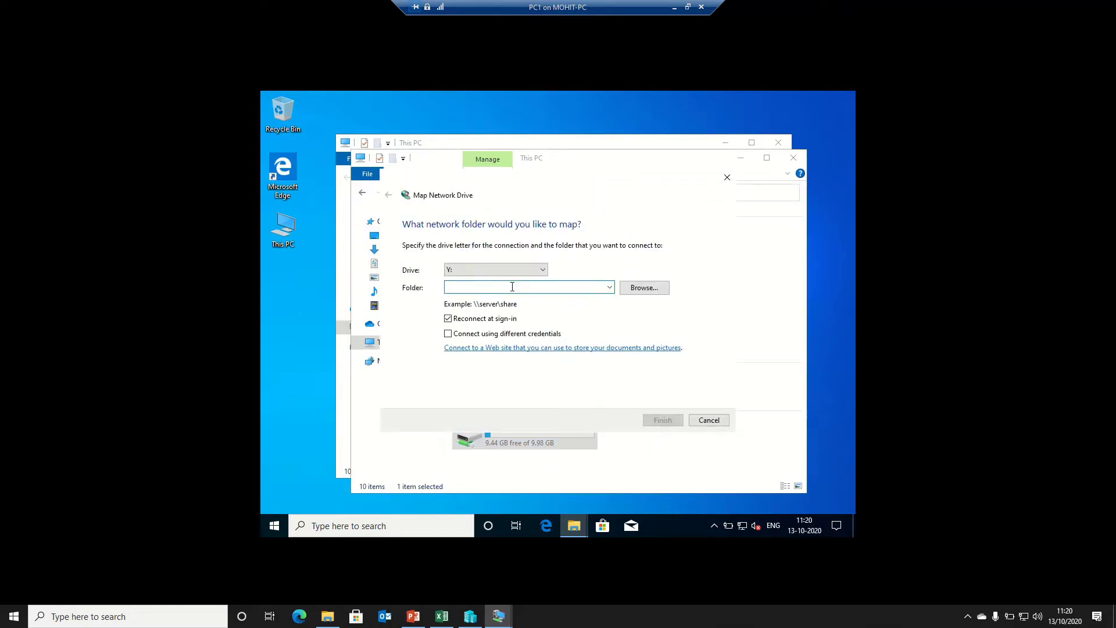
pyautogui.write('\\server\\com')
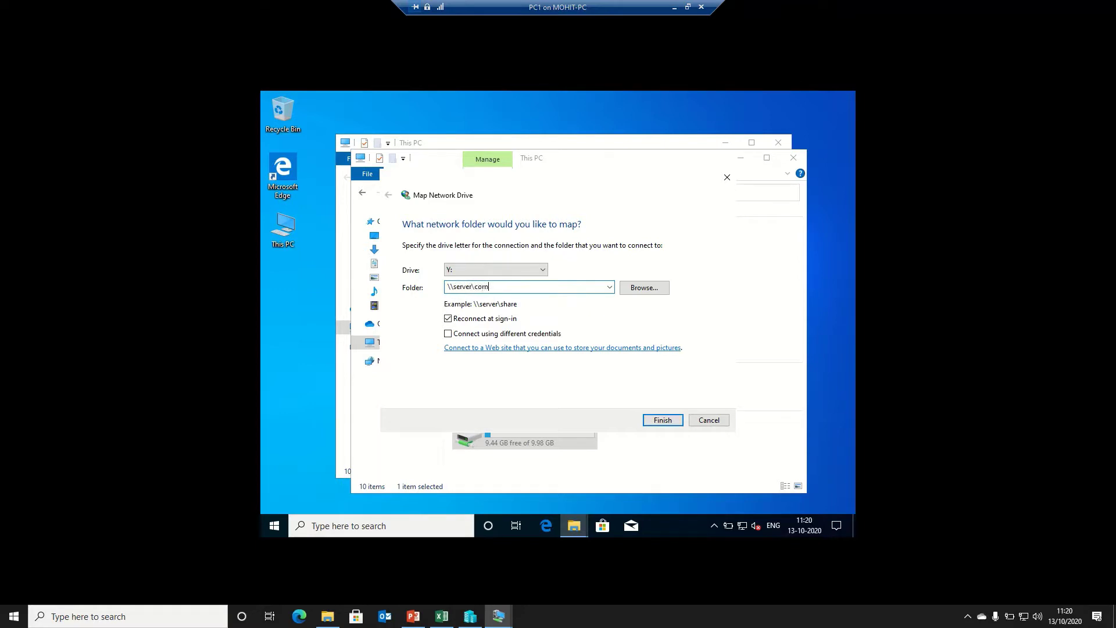
pyautogui.write('mon')
pyautogui.click(663, 419)
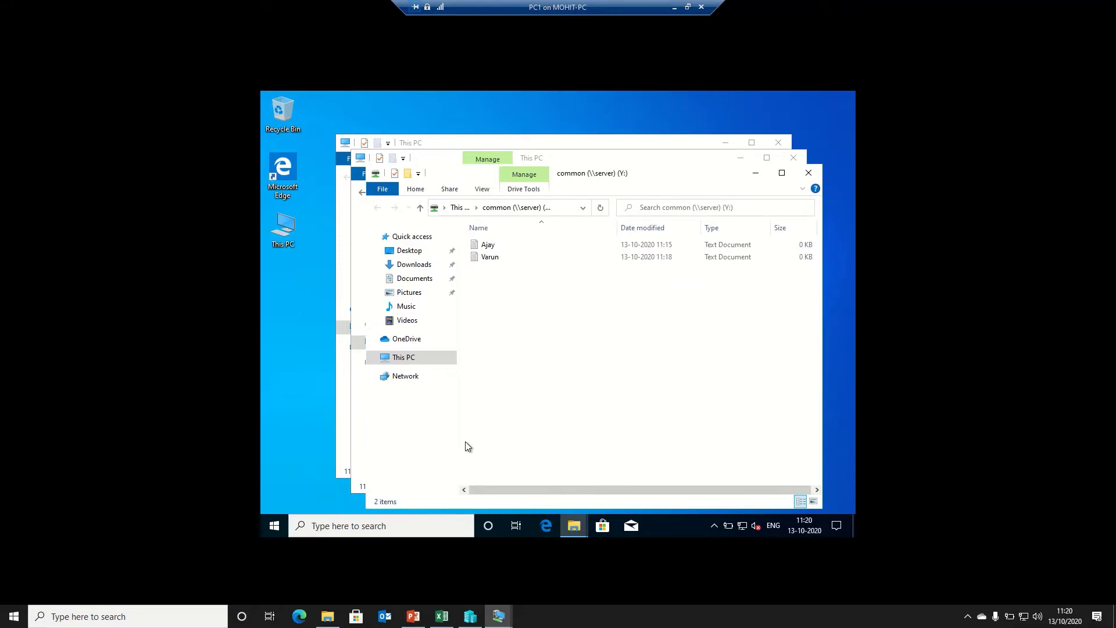
# Add a text document named Mohit to the common share and minimize the window
pyautogui.rightClick(468, 446)
pyautogui.moveTo(570, 414)
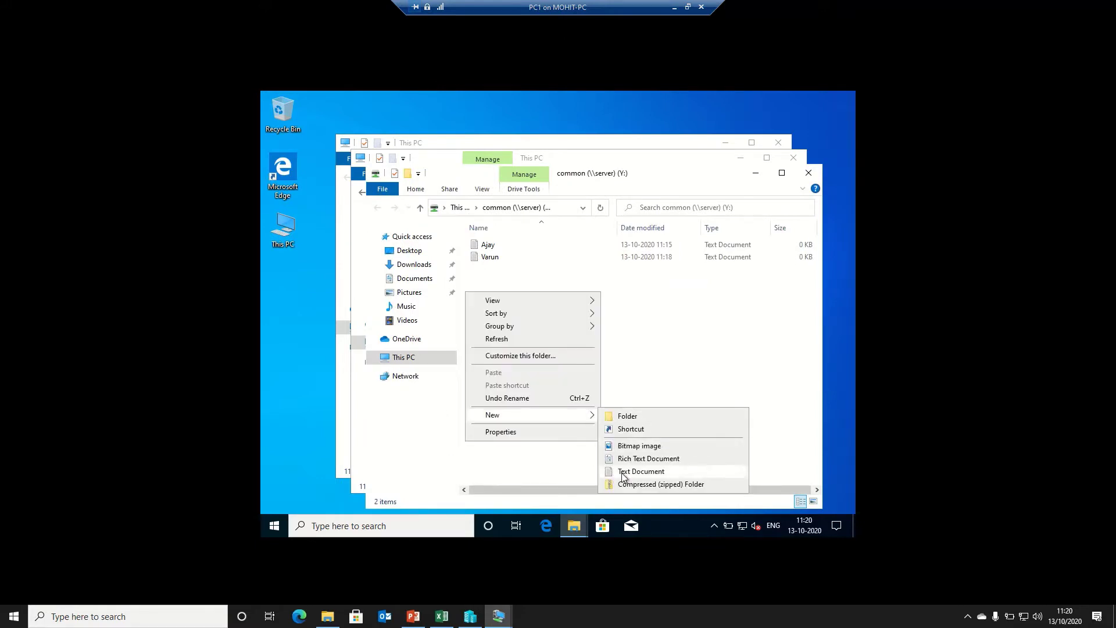
pyautogui.click(641, 471)
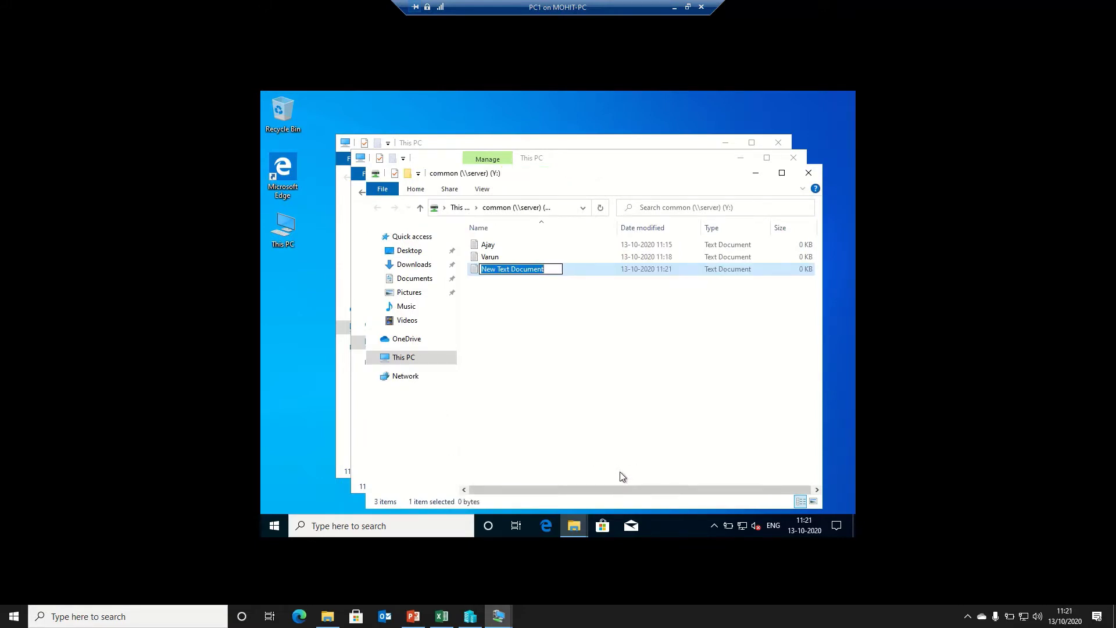
pyautogui.write('Mohit')
pyautogui.press('Return')
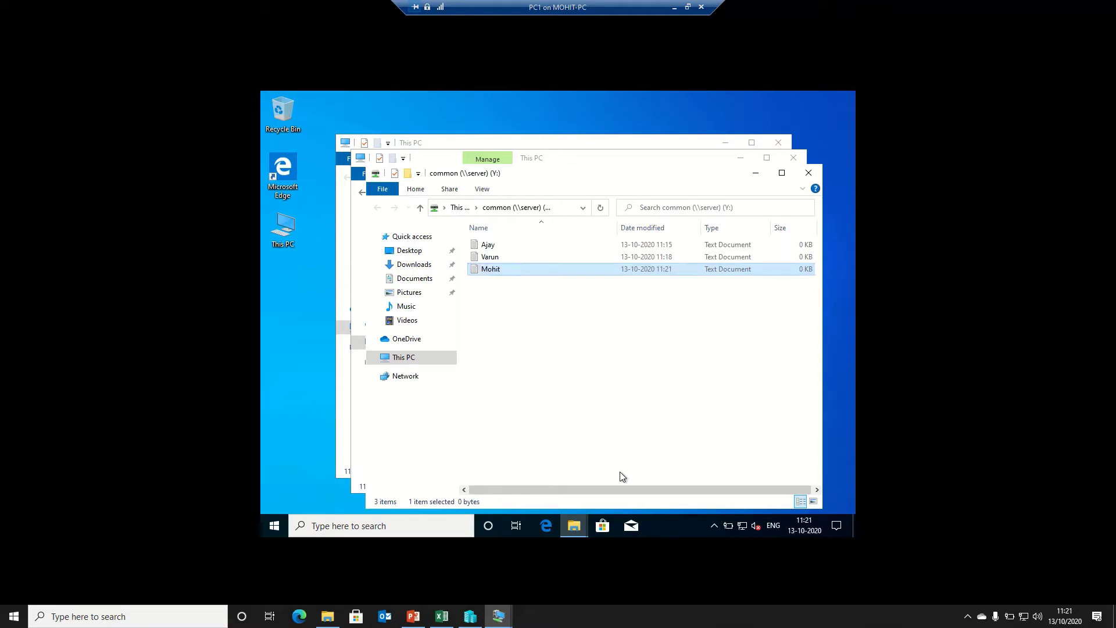
pyautogui.click(754, 174)
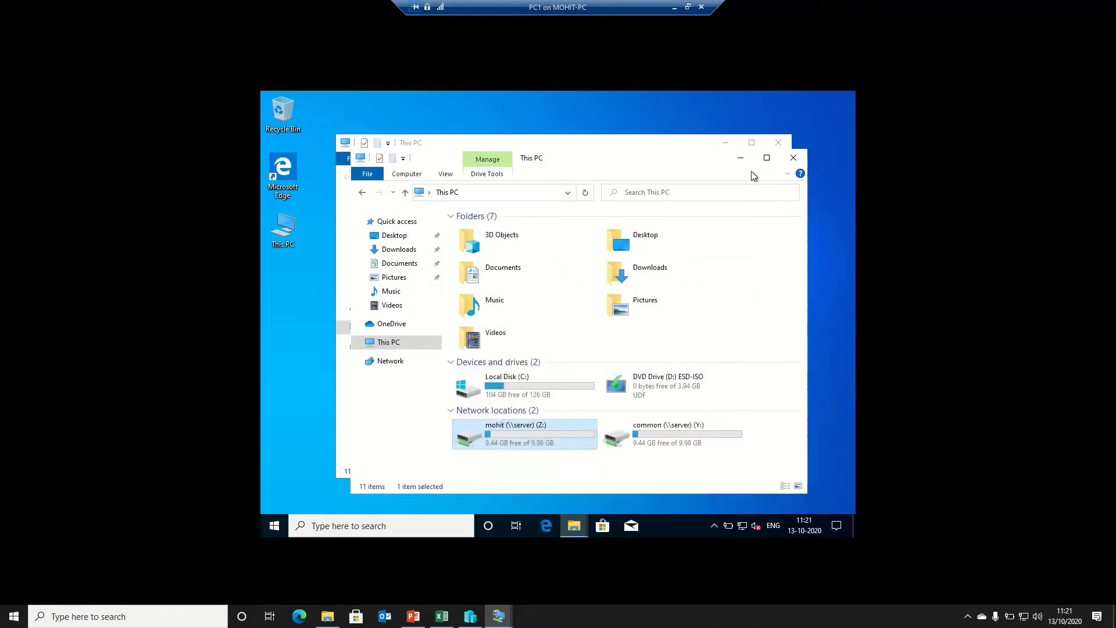
# Open \\server\ajay via Run and create a text document named lkhlk
pyautogui.click(407, 175)
pyautogui.click(640, 321)
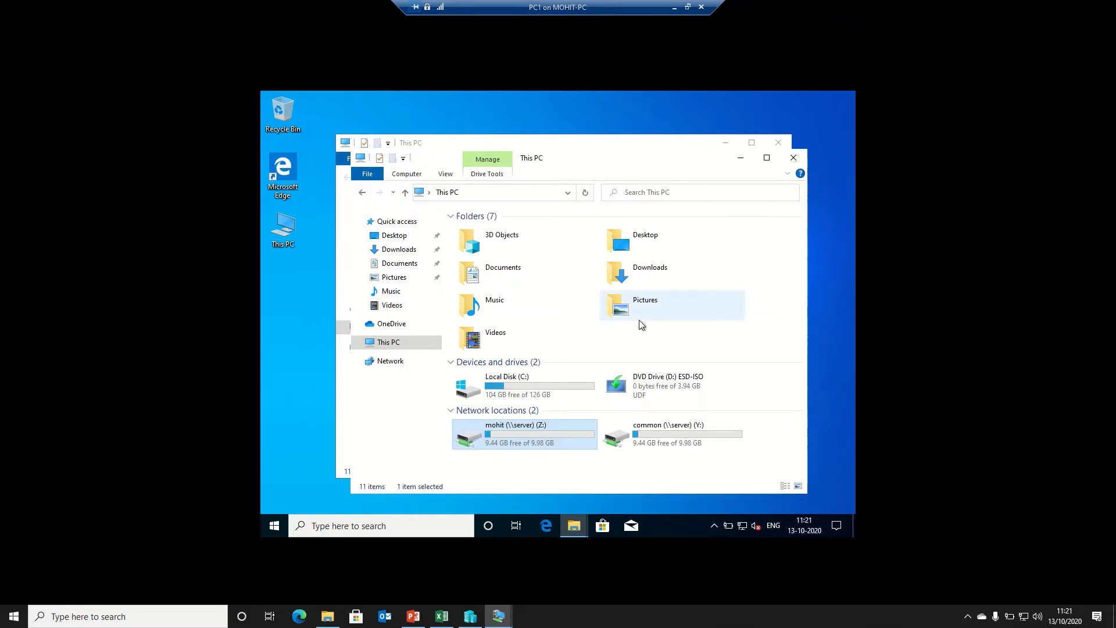
pyautogui.press('super+r')
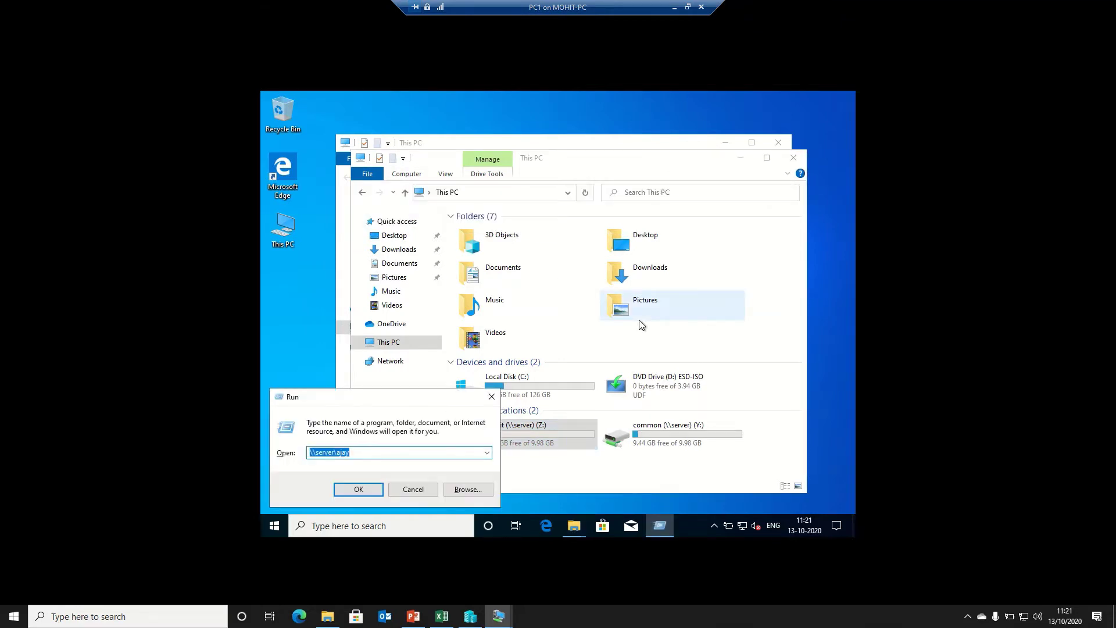
pyautogui.press('Return')
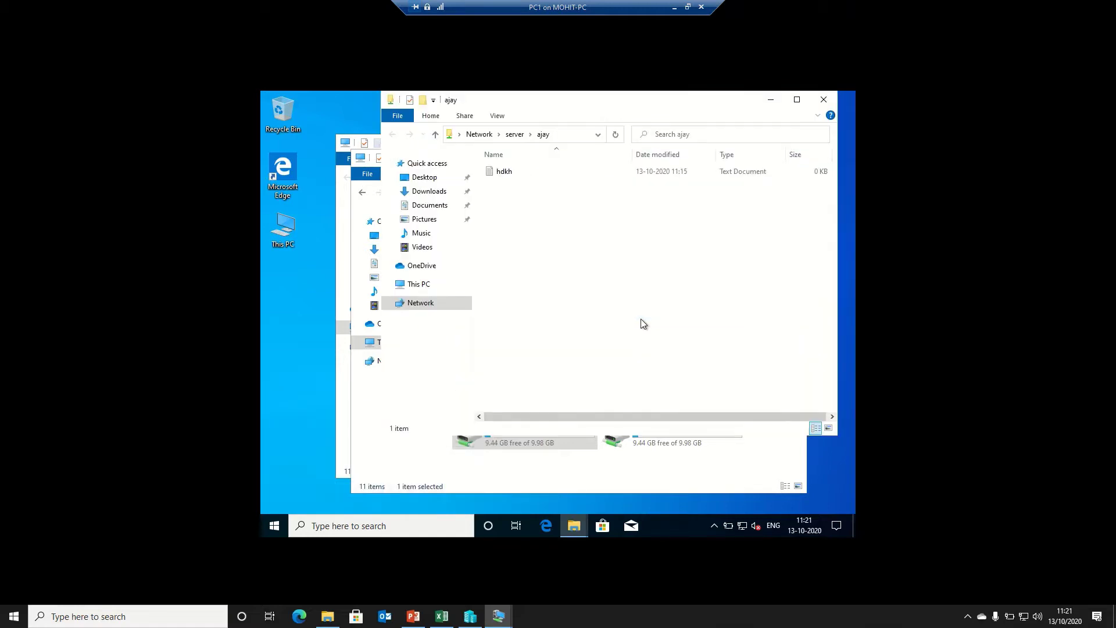
pyautogui.rightClick(643, 323)
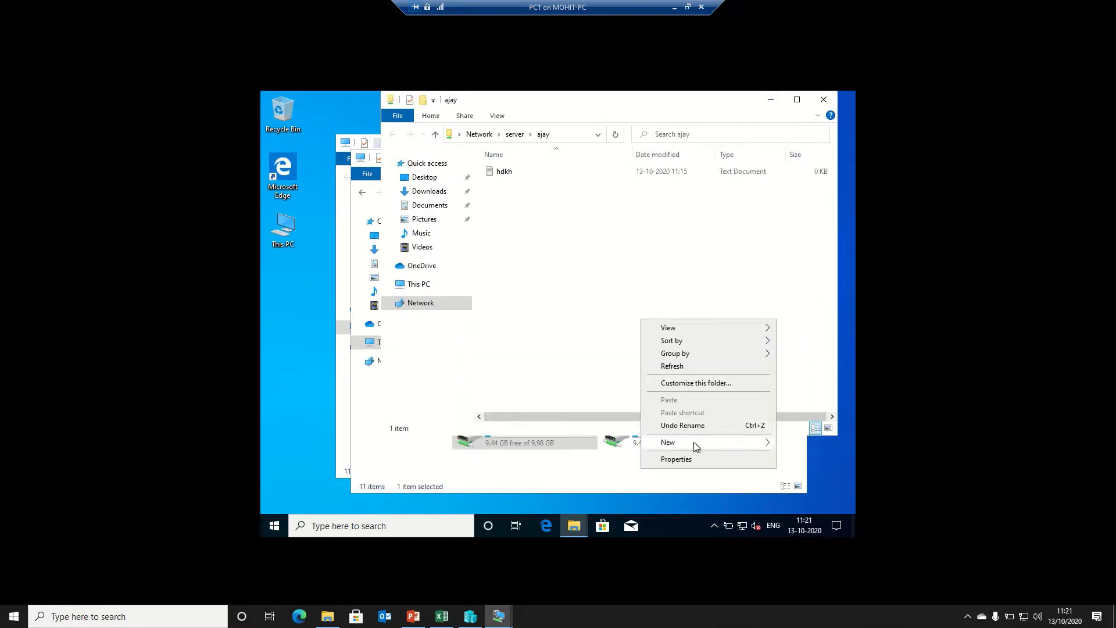
pyautogui.moveTo(693, 442)
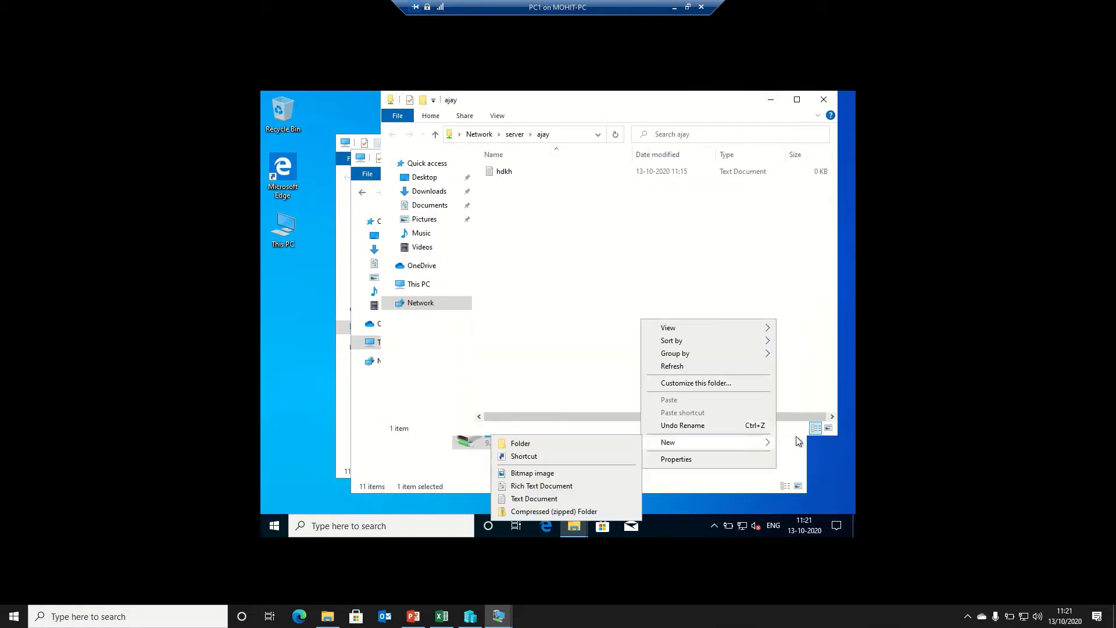
pyautogui.click(518, 498)
pyautogui.write('lkhlk')
pyautogui.press('Return')
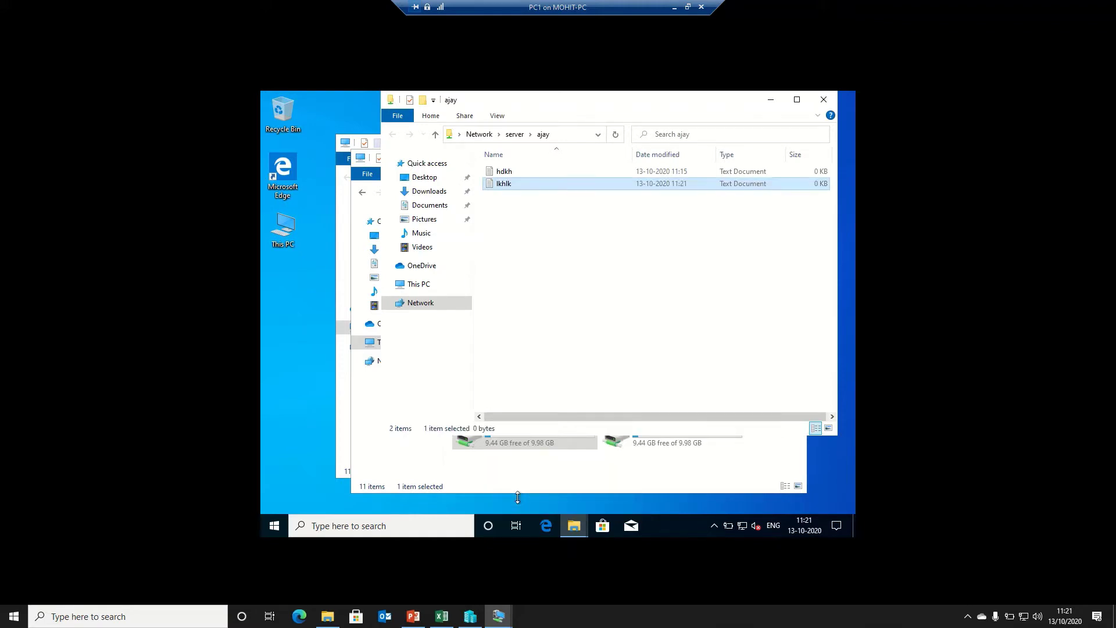
# Open \\server\varun via Run and create a text document named lkhlkh
pyautogui.press('super+r')
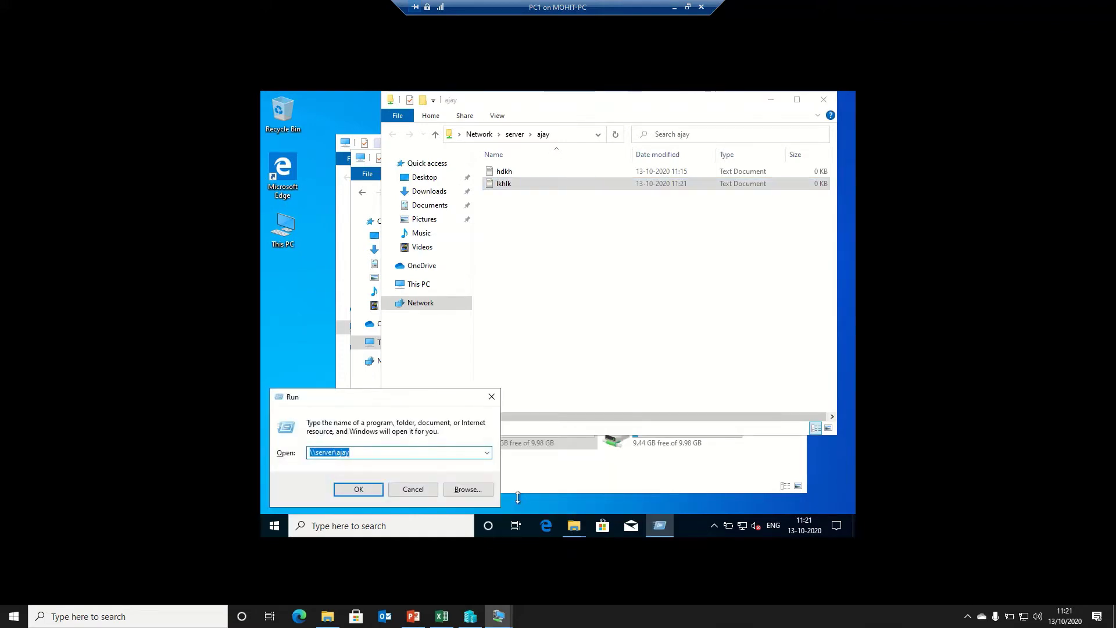
pyautogui.press('Down')
pyautogui.press('Down')
pyautogui.press('Up')
pyautogui.write('\\\\server\\')
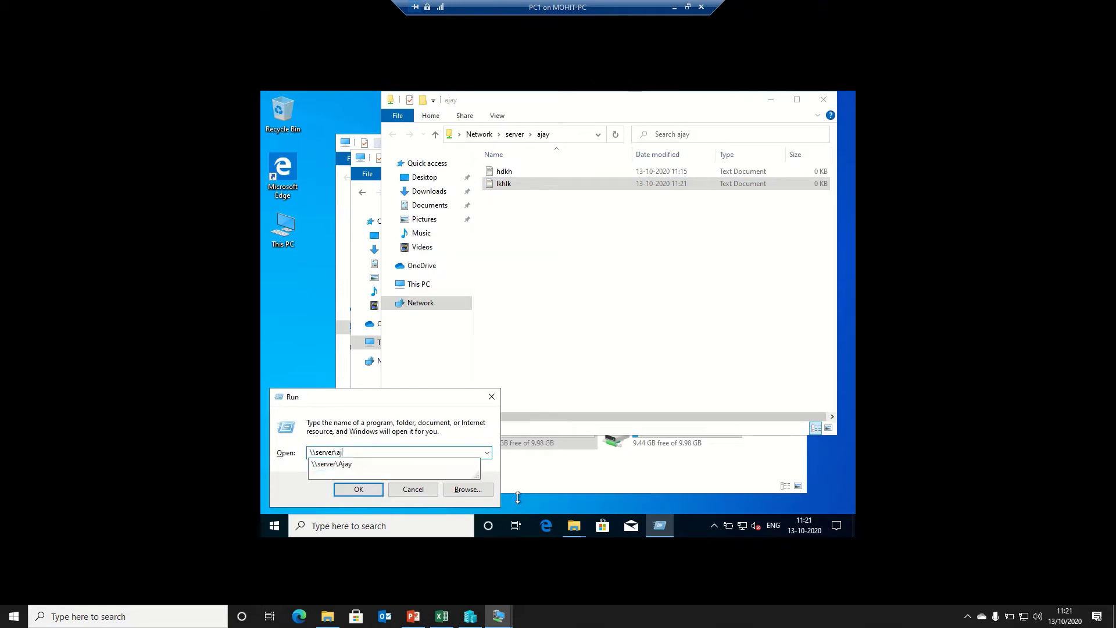
pyautogui.write('varun')
pyautogui.press('Return')
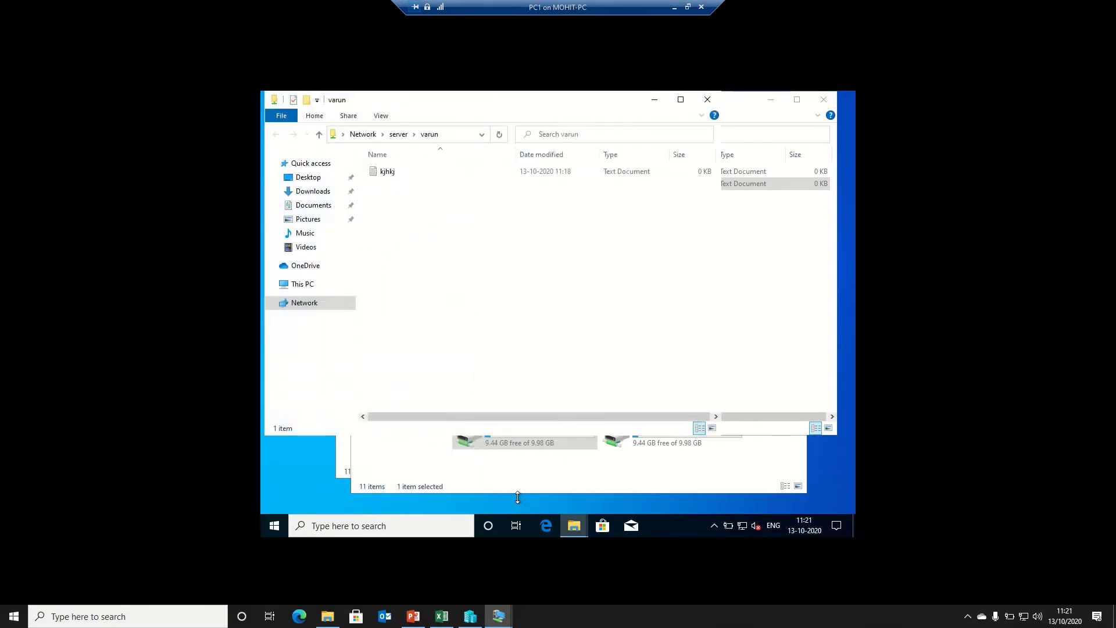
pyautogui.rightClick(489, 286)
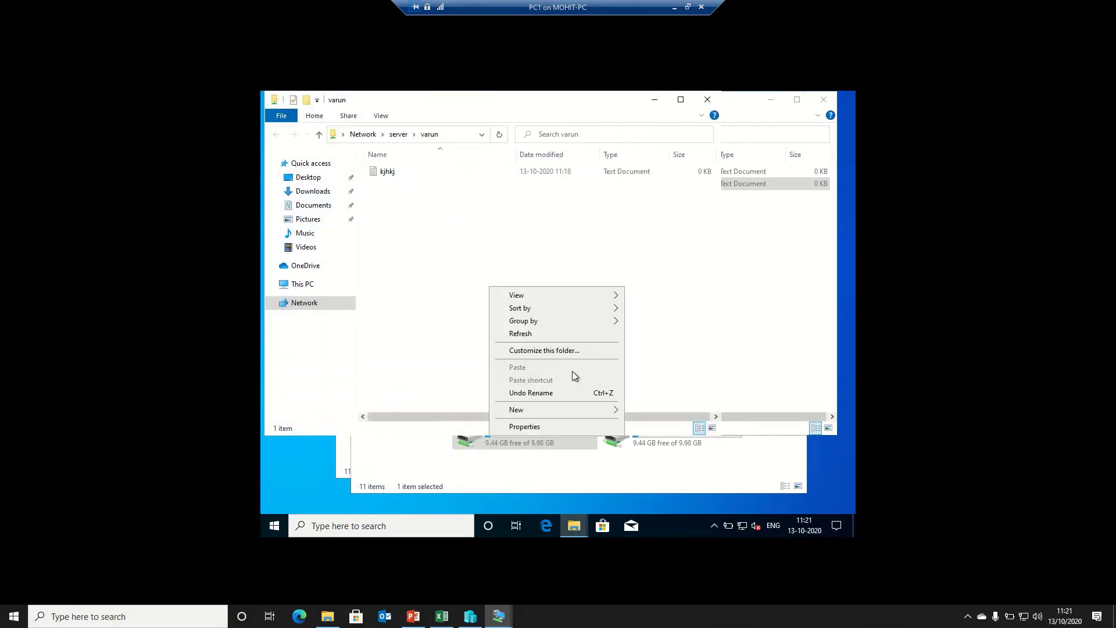
pyautogui.moveTo(557, 410)
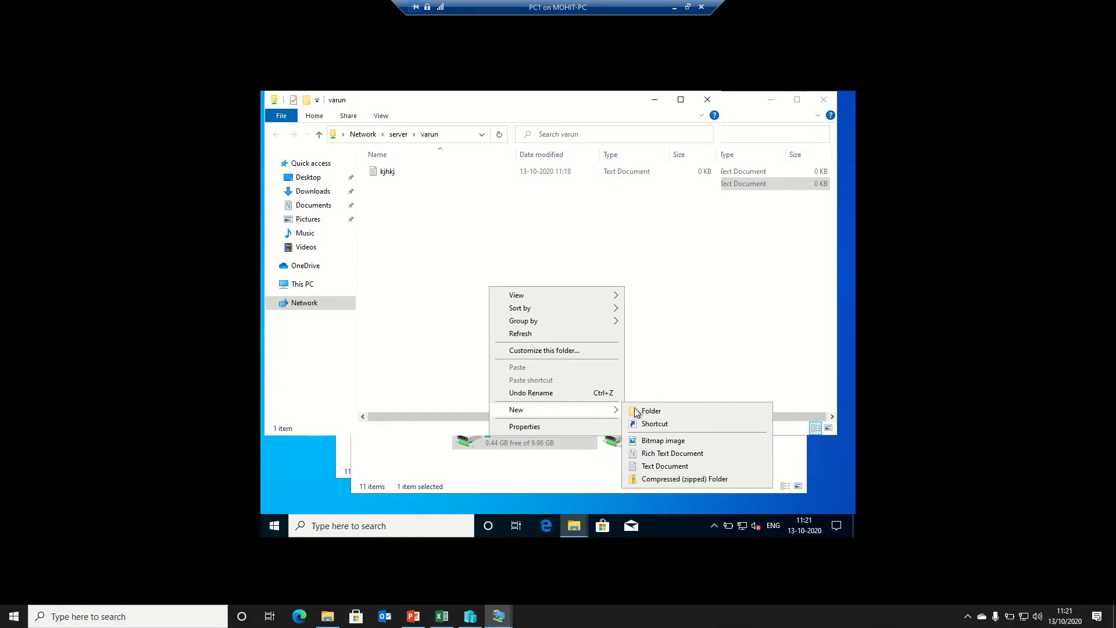
pyautogui.click(637, 467)
pyautogui.write('lkhlkh')
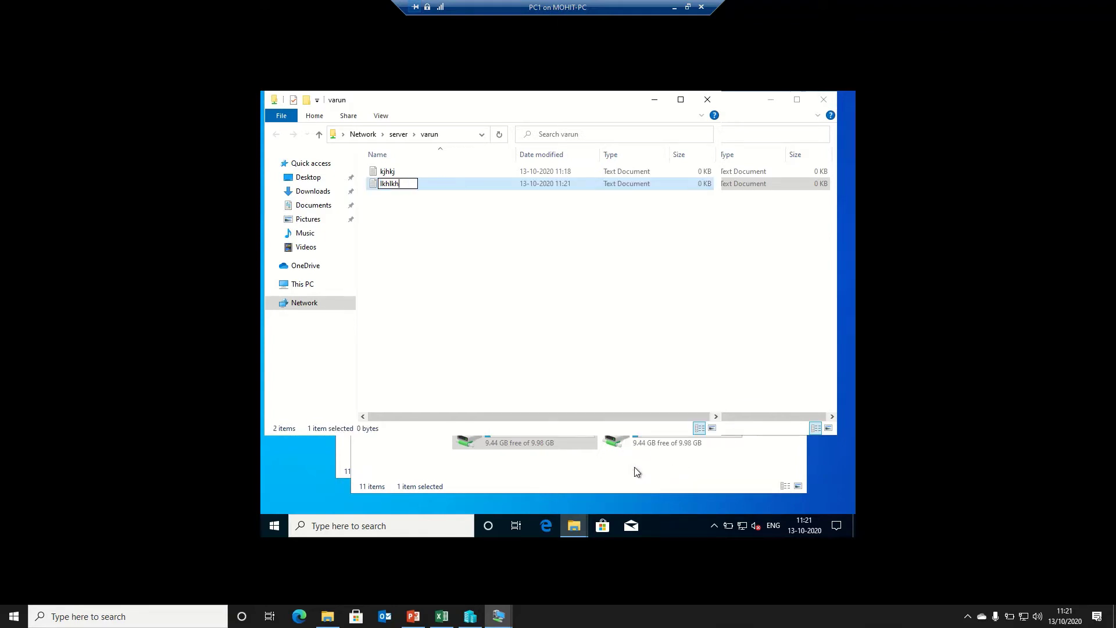
pyautogui.press('Return')
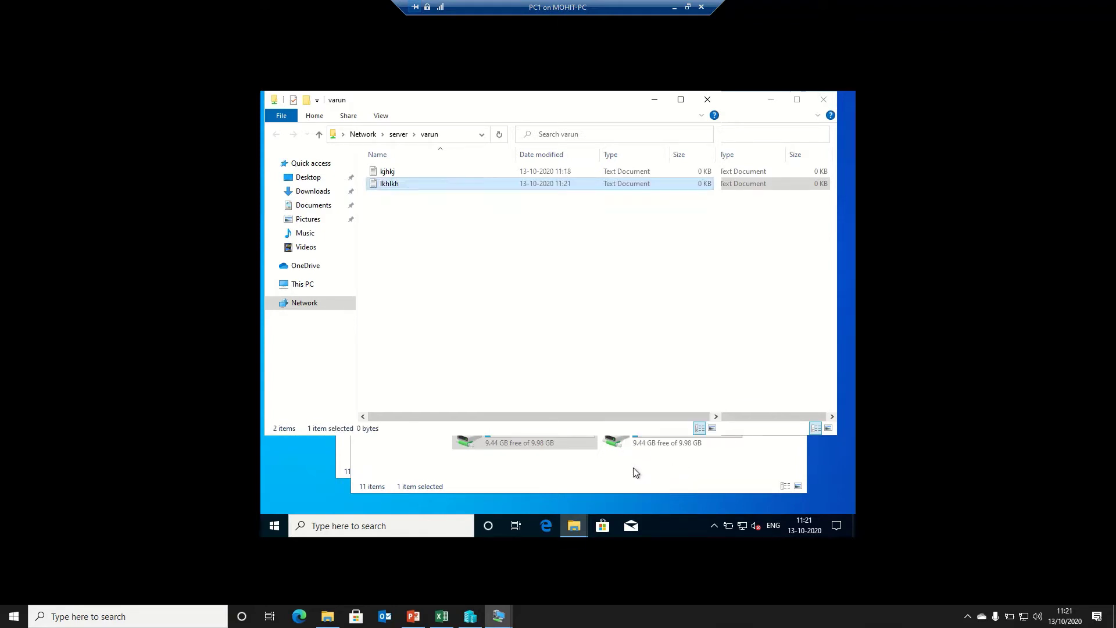
# Switch to the server VM window to view Server Manager's Shares list
pyautogui.moveTo(501, 618)
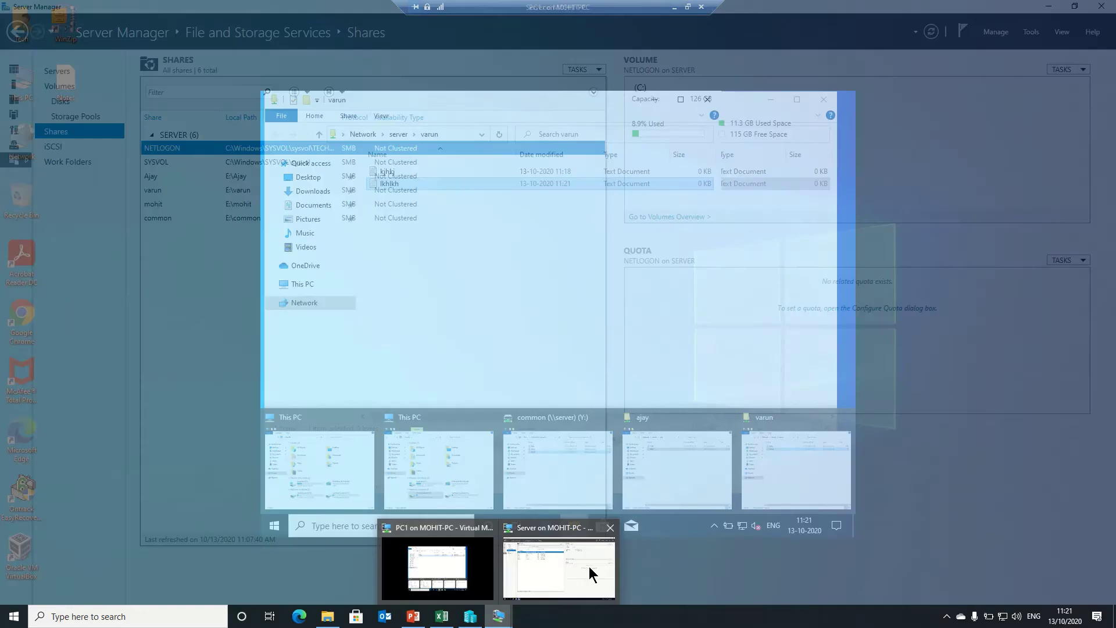
pyautogui.click(591, 569)
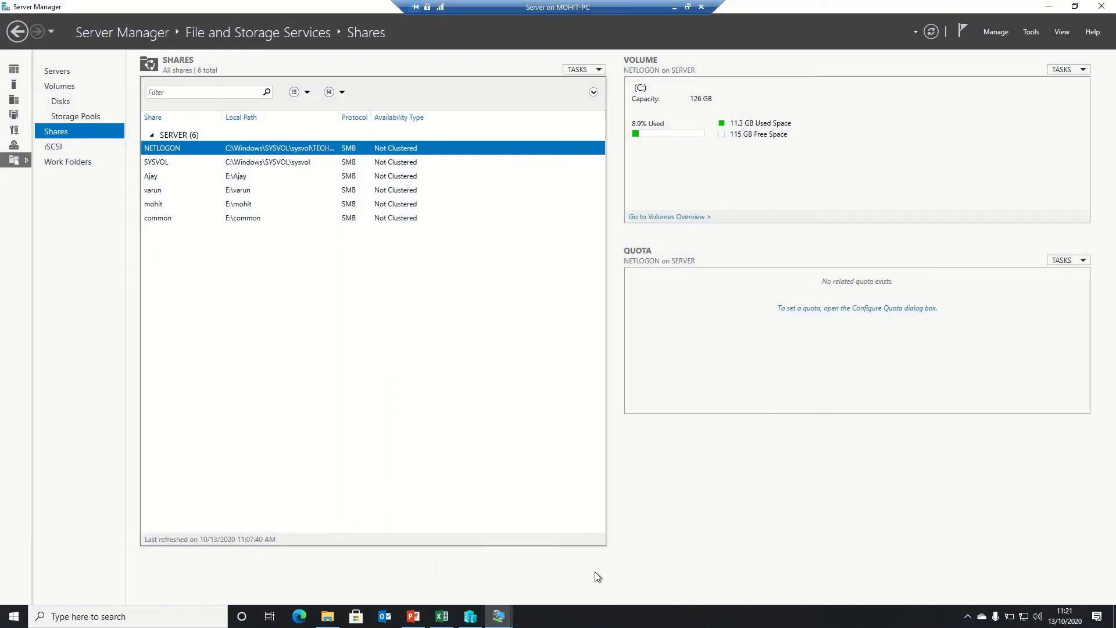